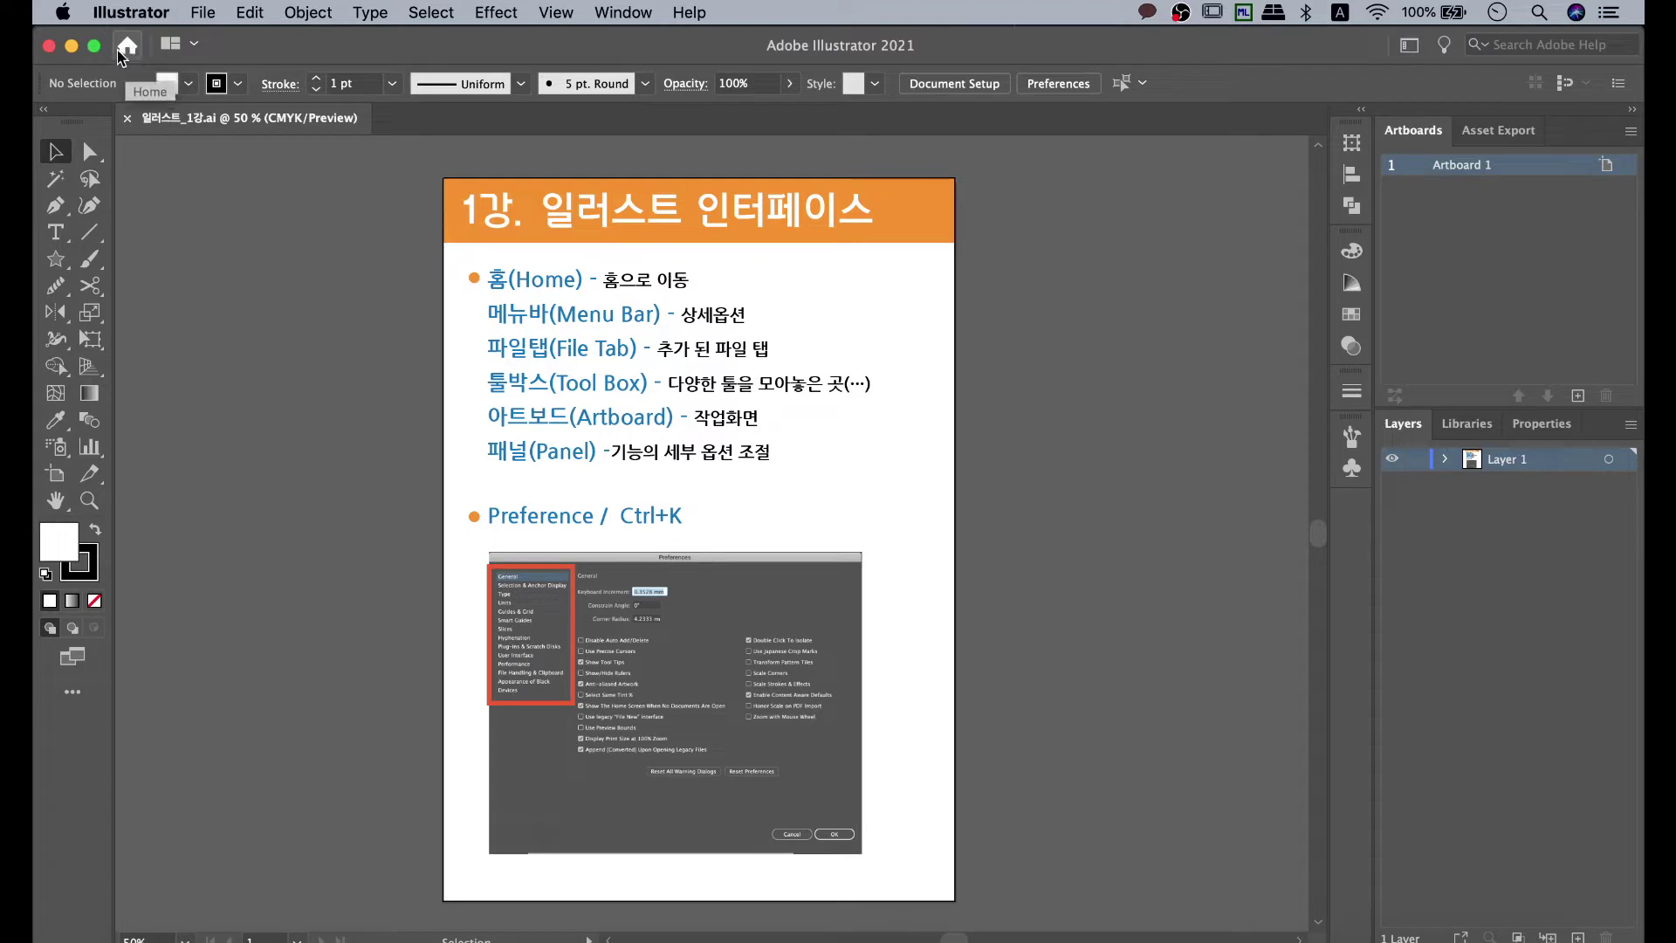
Go to the home screen and look through its Learn, Cloud documents and Deleted pages, then return to the Home page.
click(121, 50)
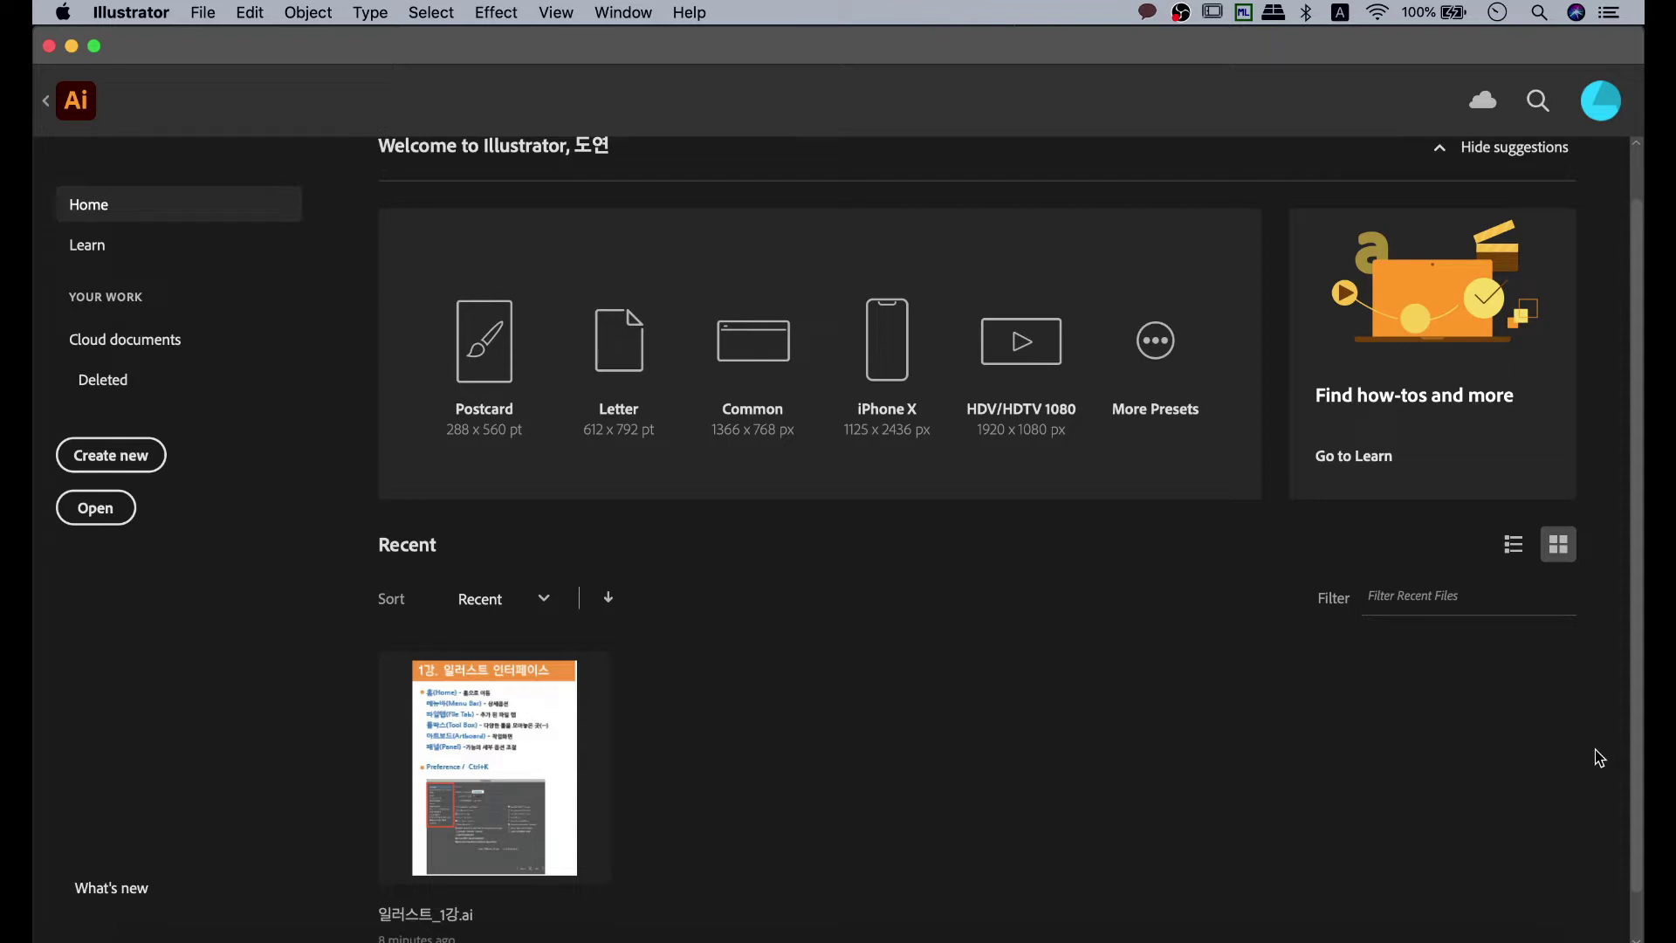
click(92, 252)
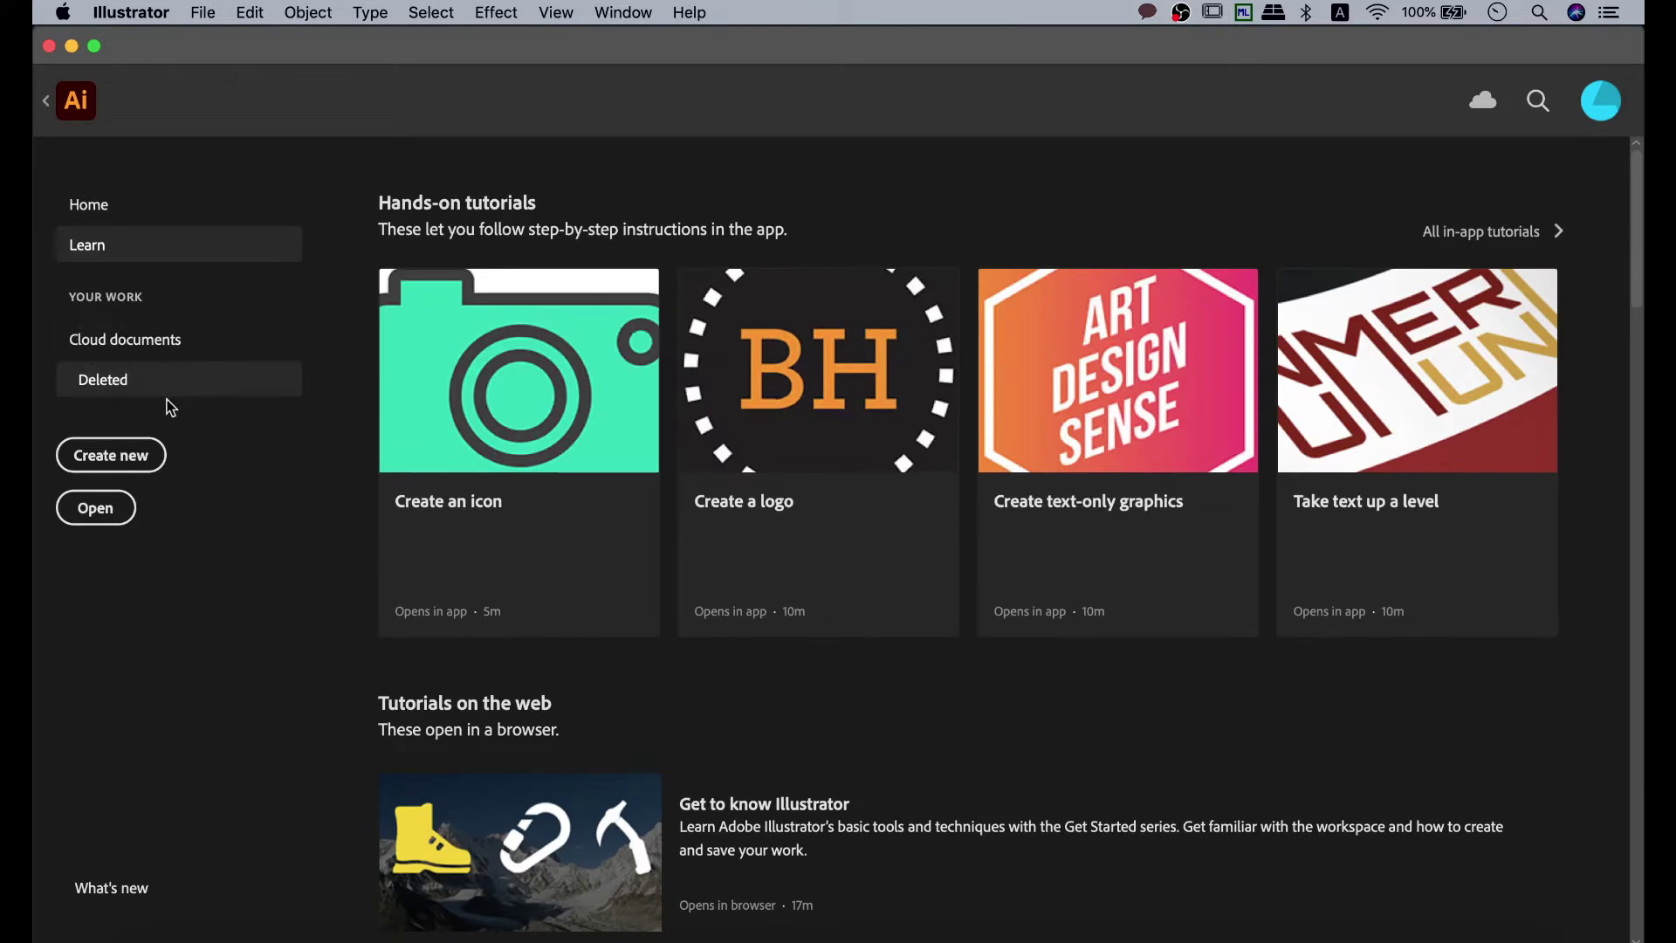
click(155, 353)
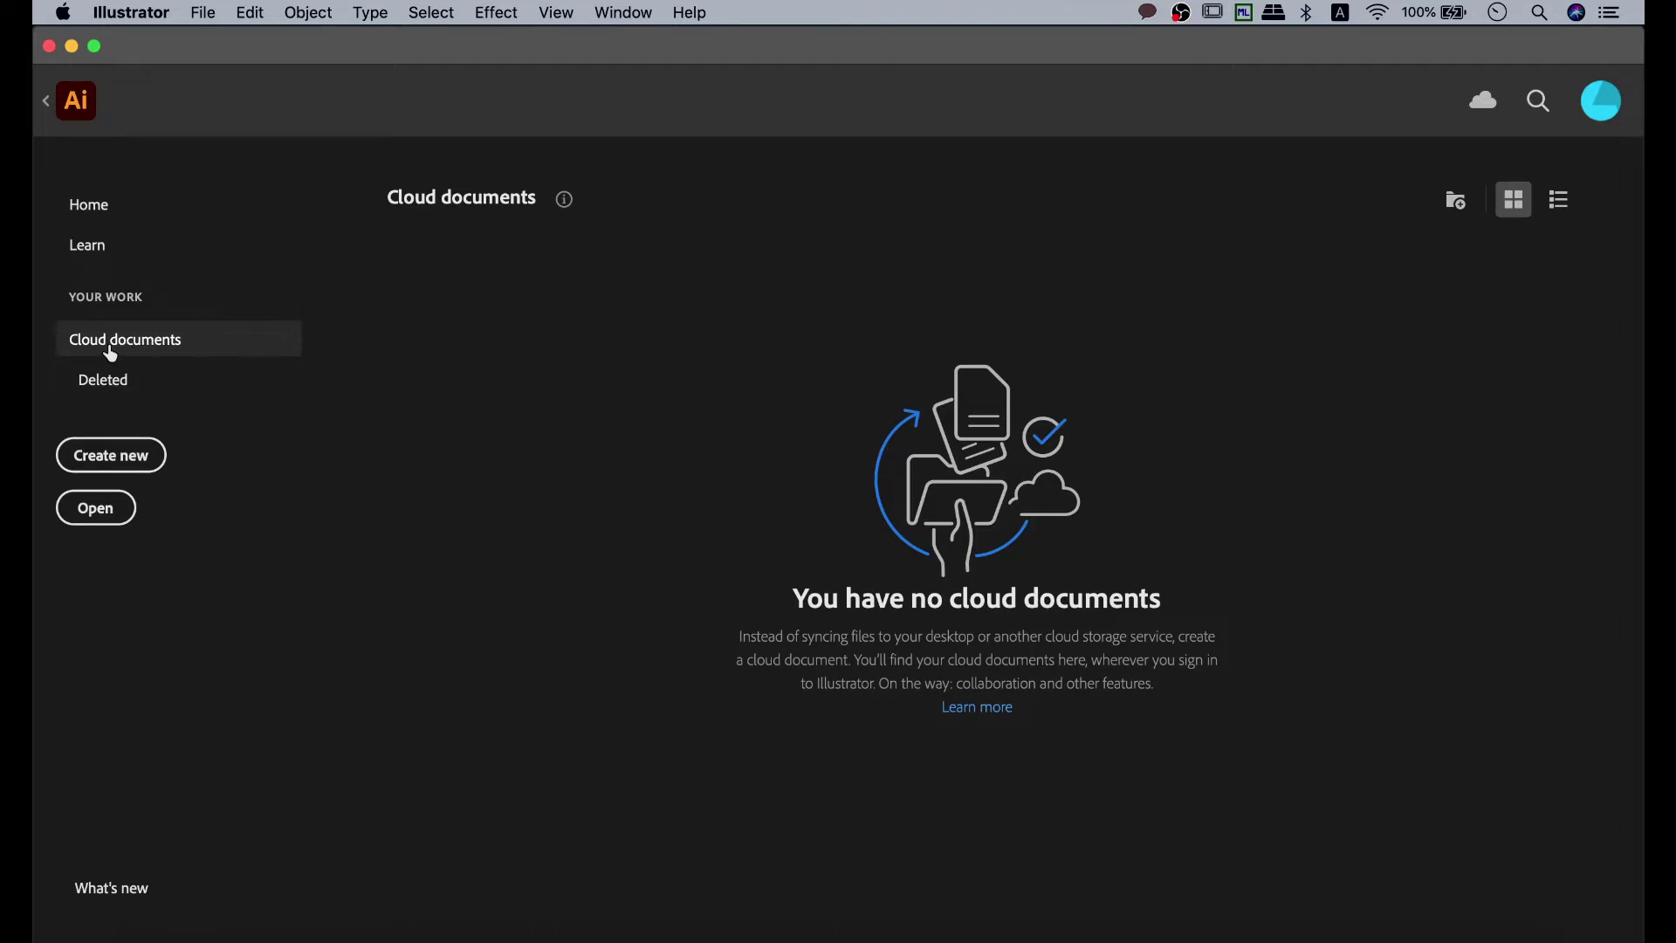
click(122, 384)
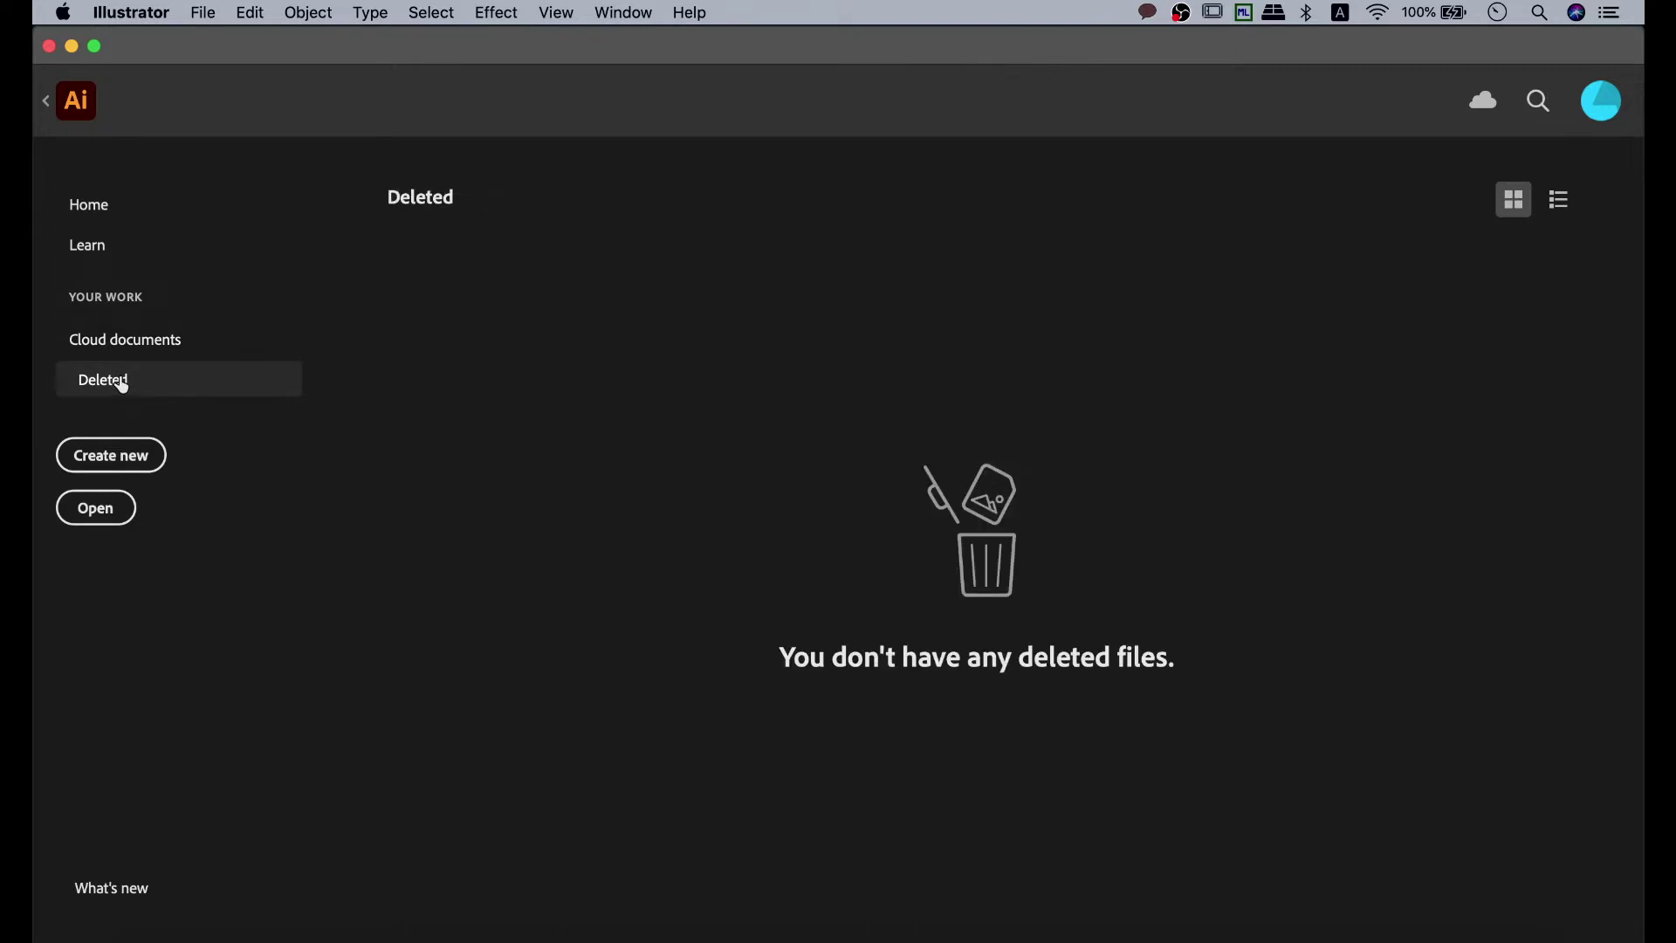
click(122, 356)
click(122, 380)
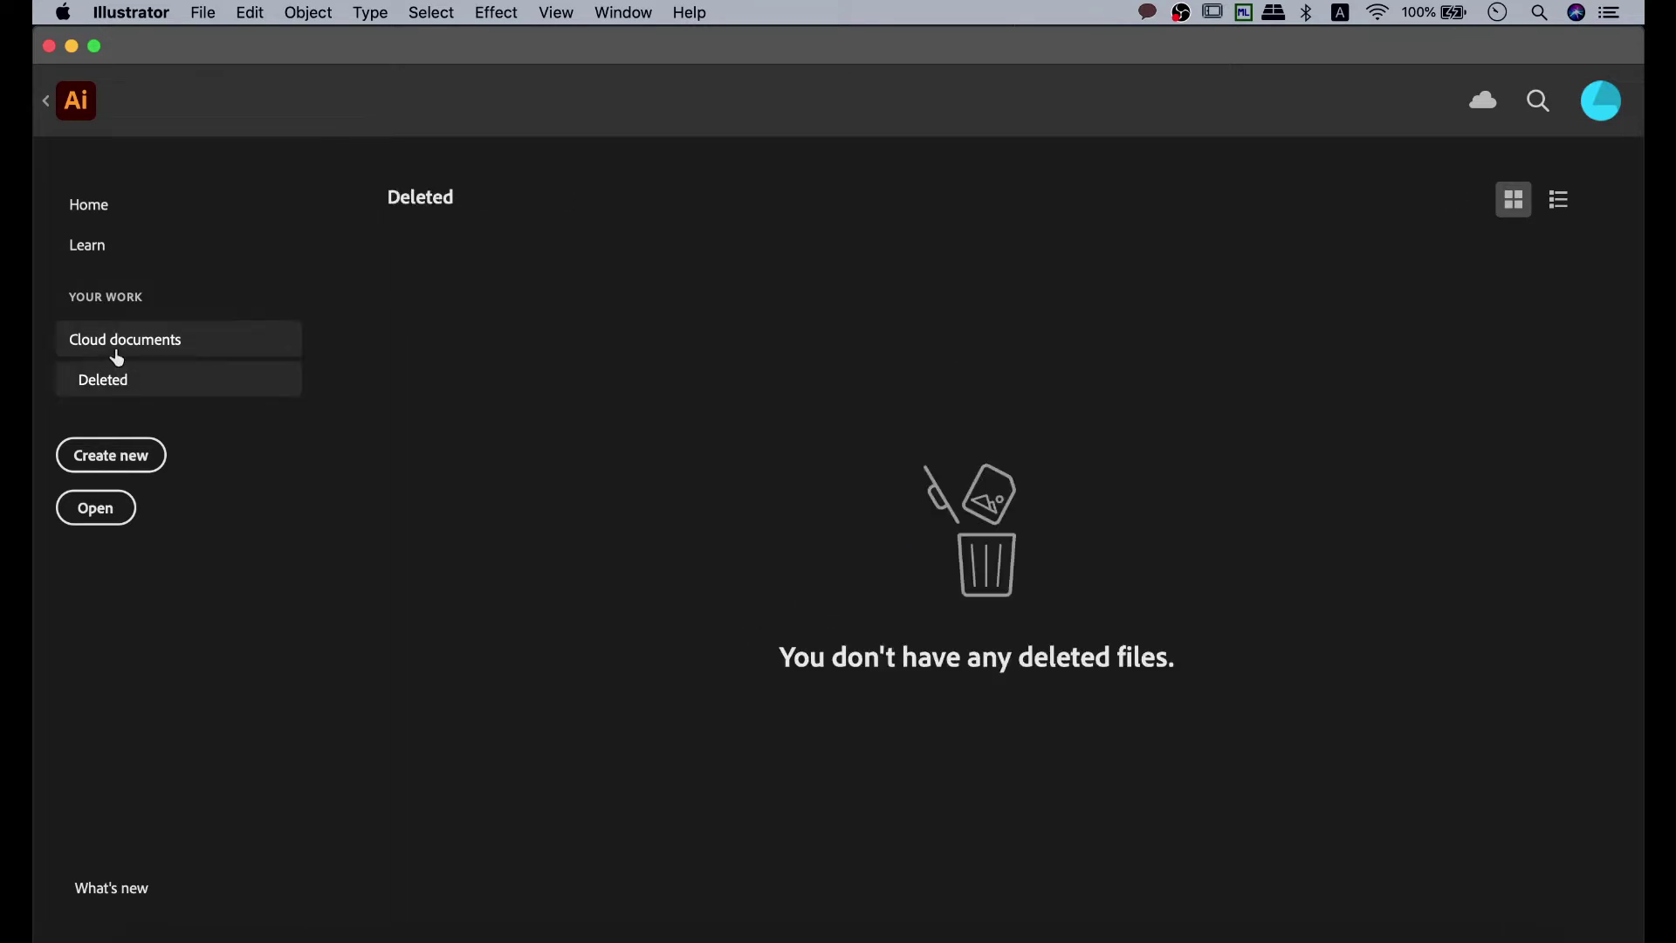
click(118, 356)
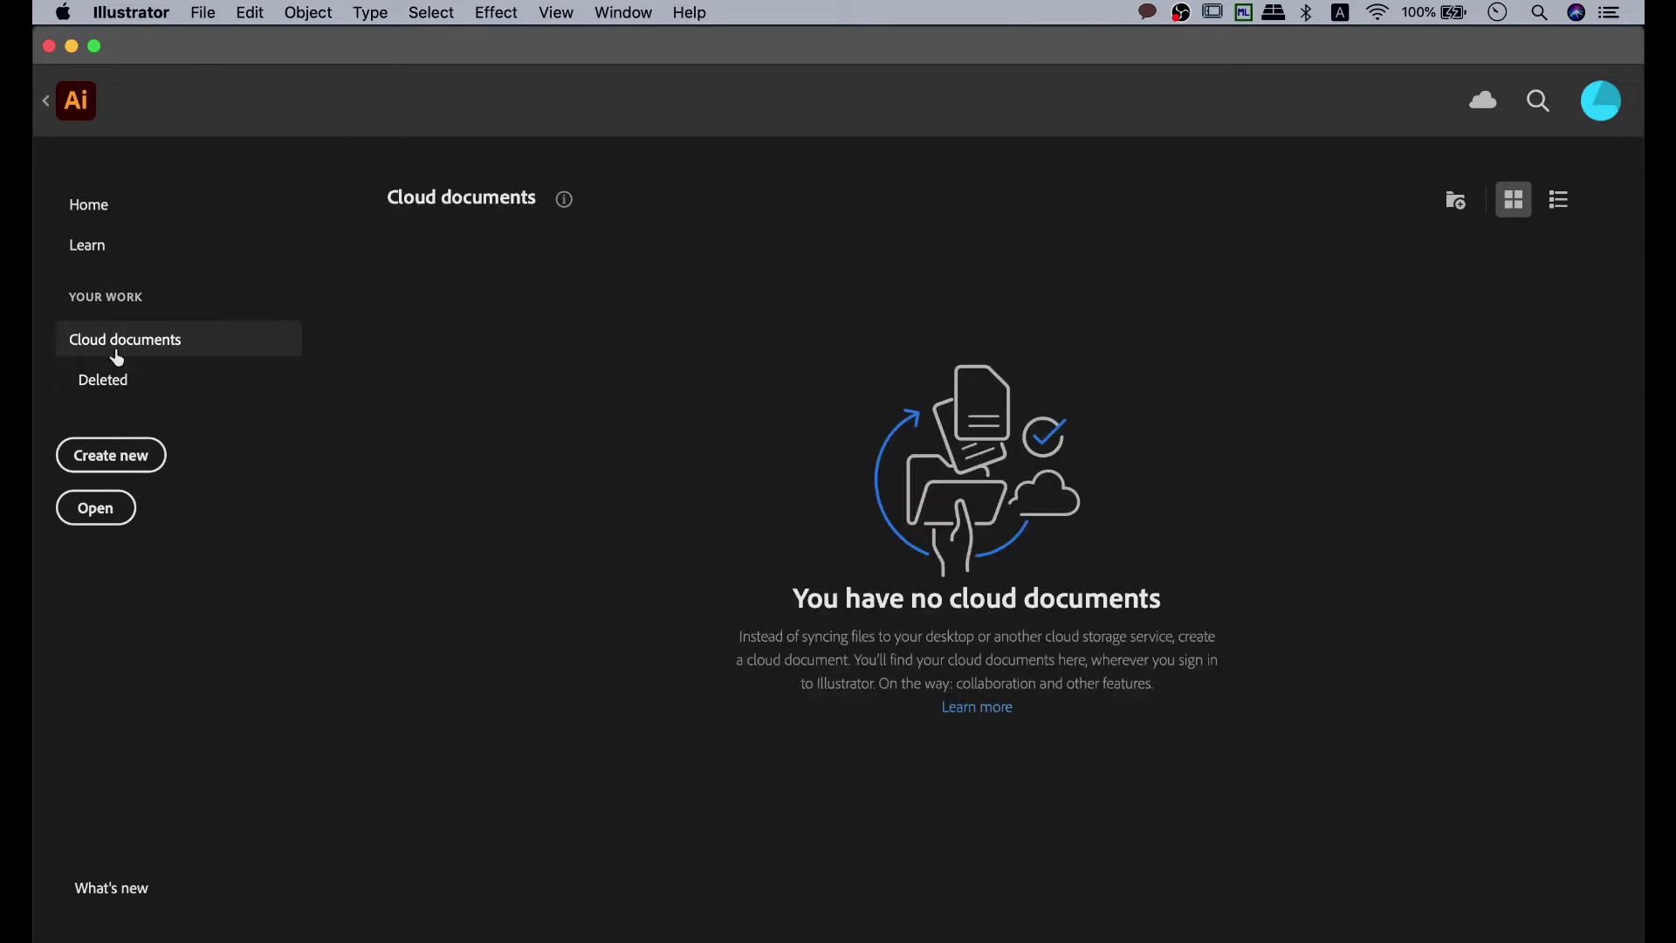
click(96, 224)
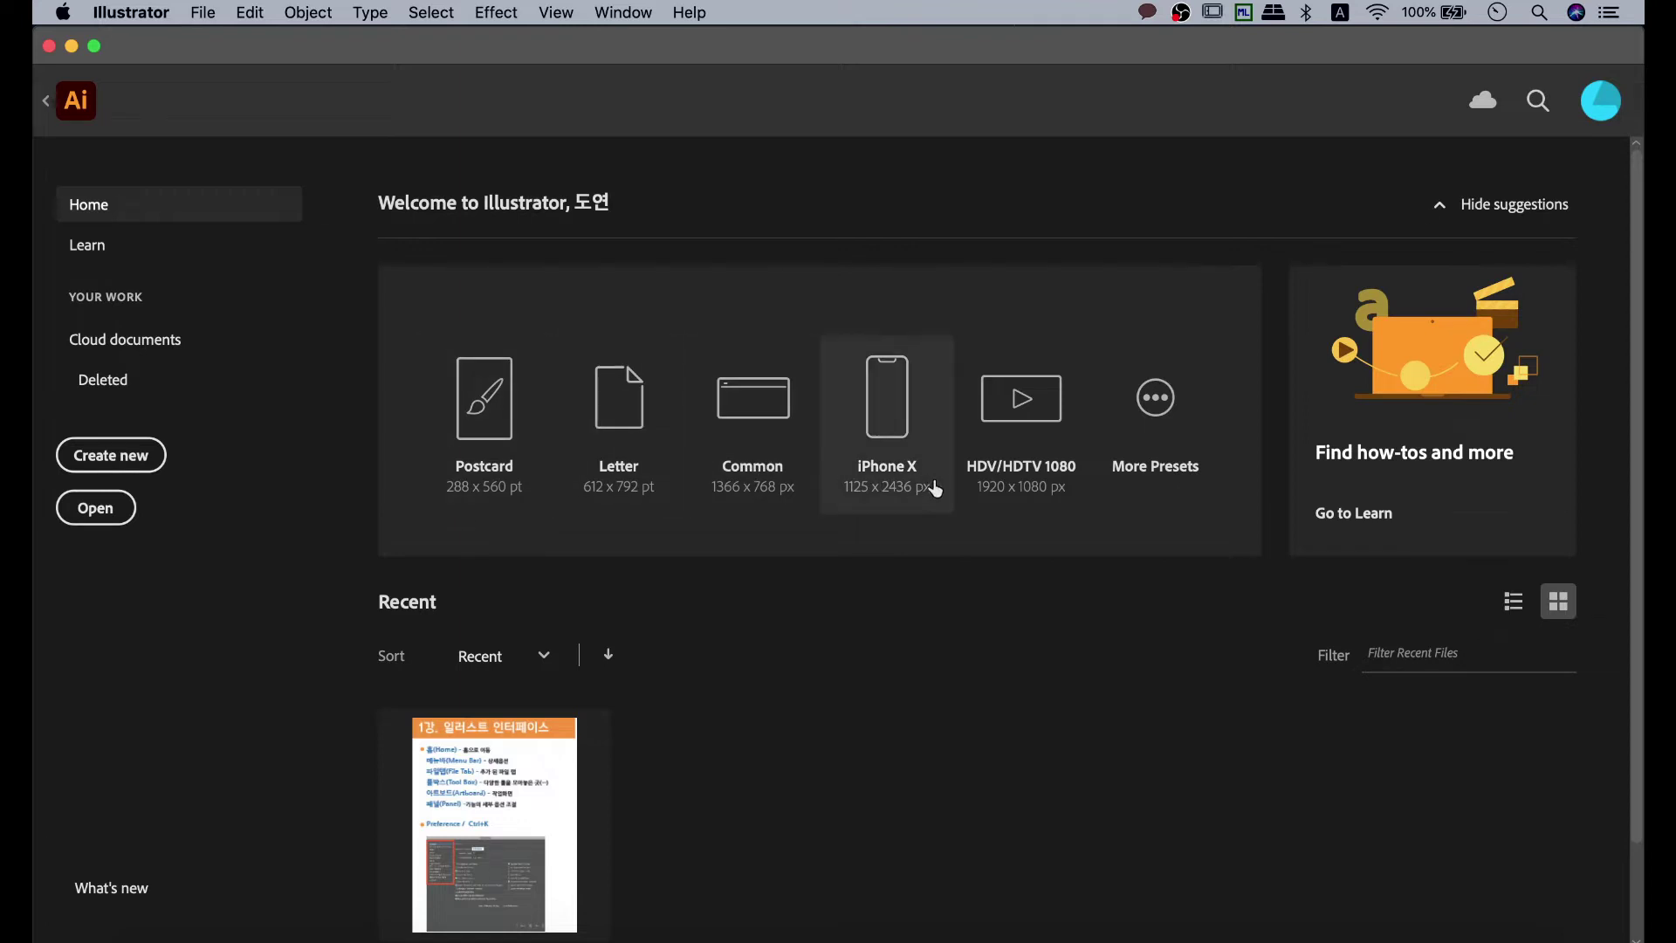
Create a blank document from the 612 x 792 pt Letter preset and close it.
click(652, 486)
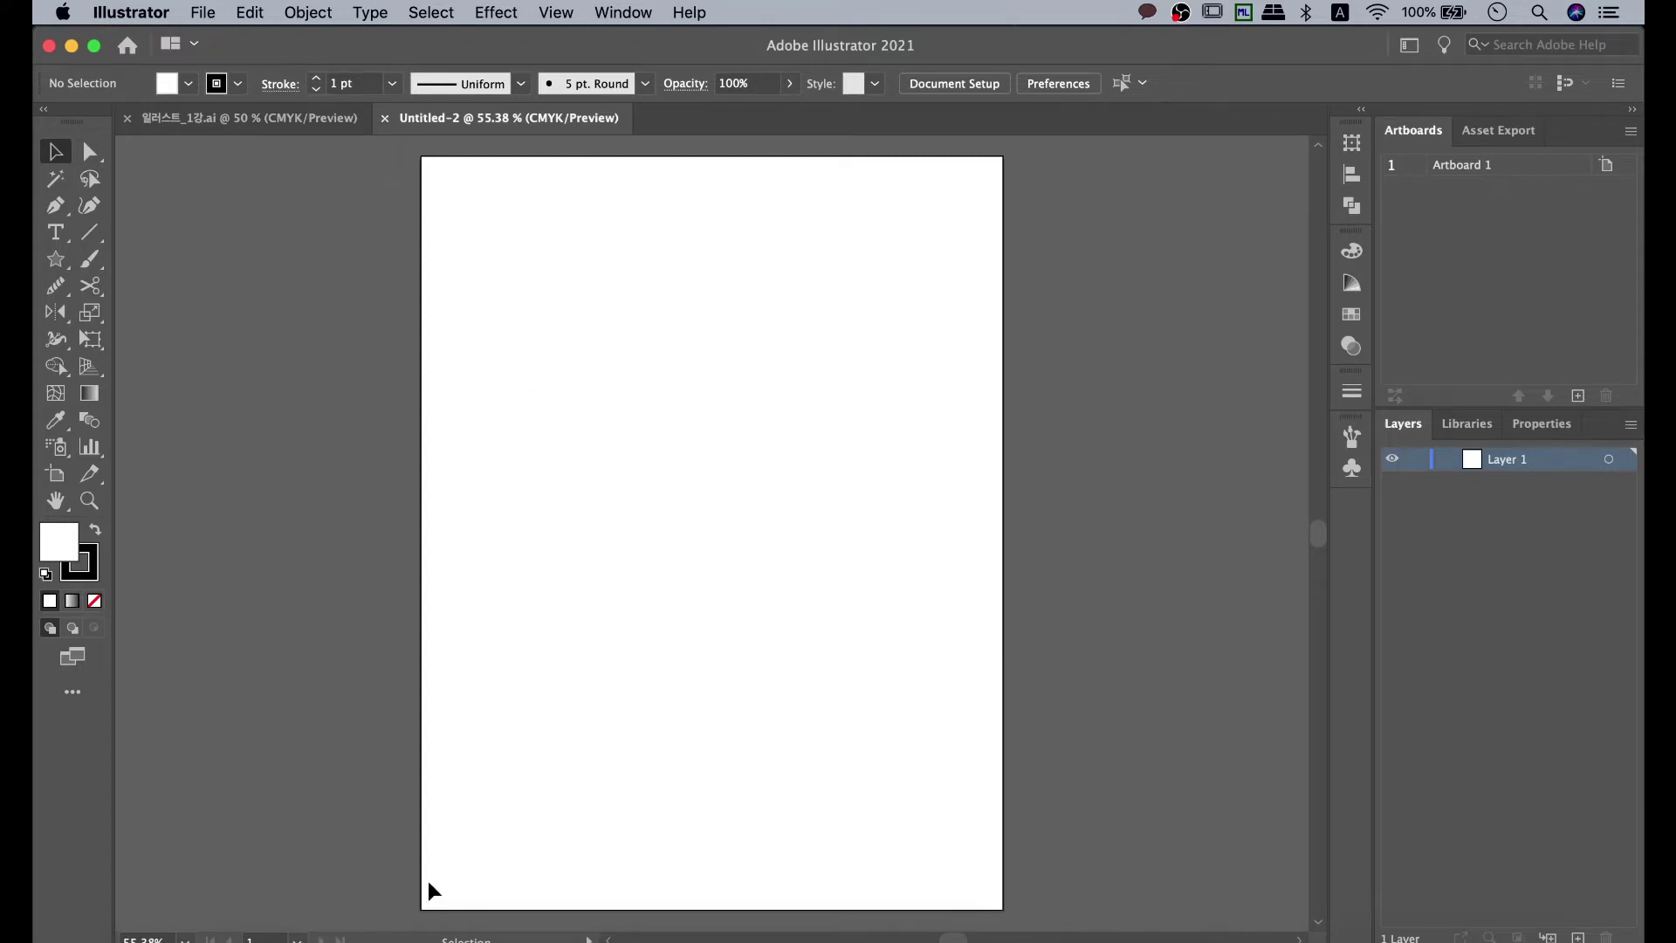
click(385, 118)
Go back to the home screen and open 일러스트_1강.ai from the recent files.
click(141, 58)
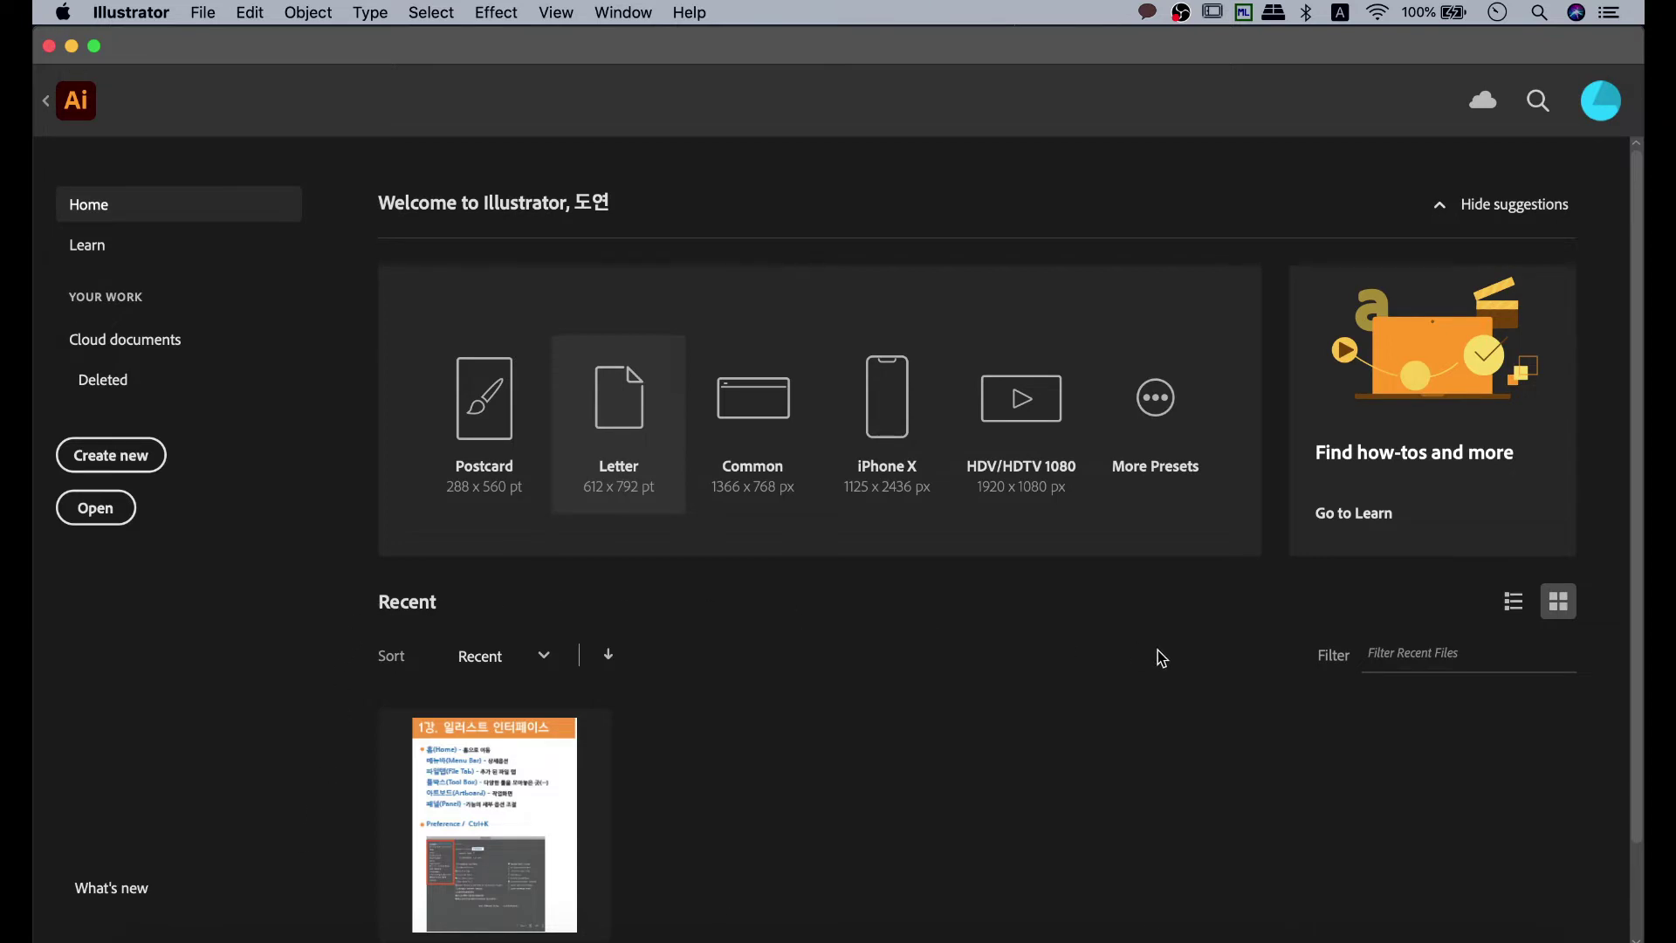
click(561, 831)
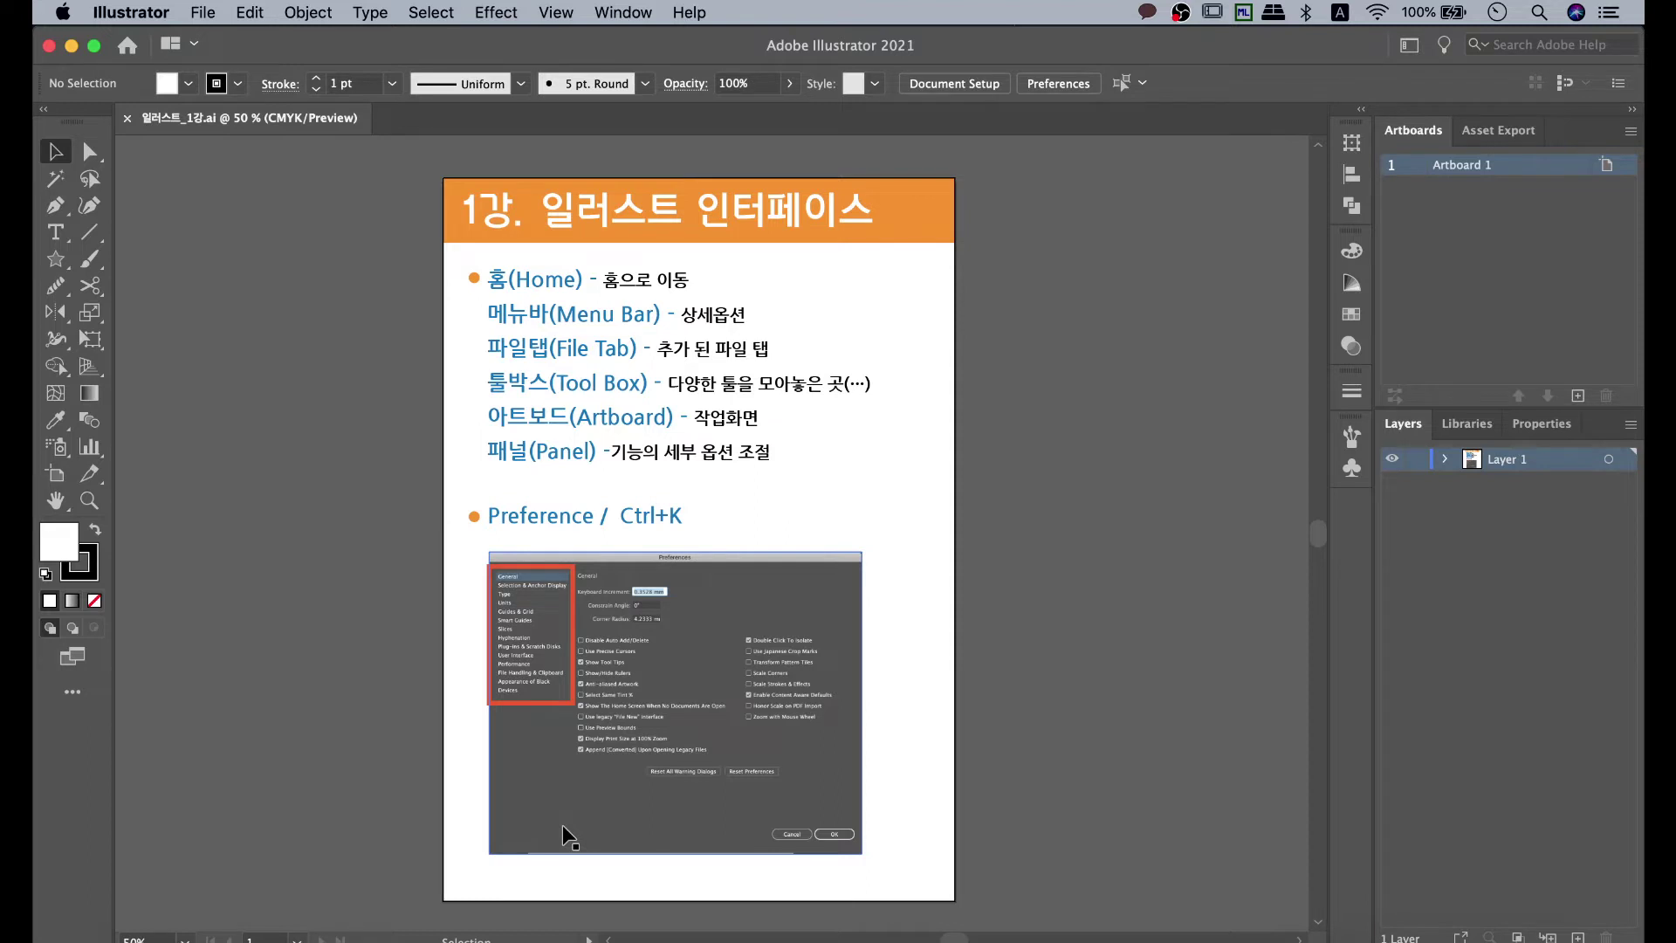
Browse the hands-on and web tutorials on the home screen's Learn page, then return to the Home page.
click(127, 48)
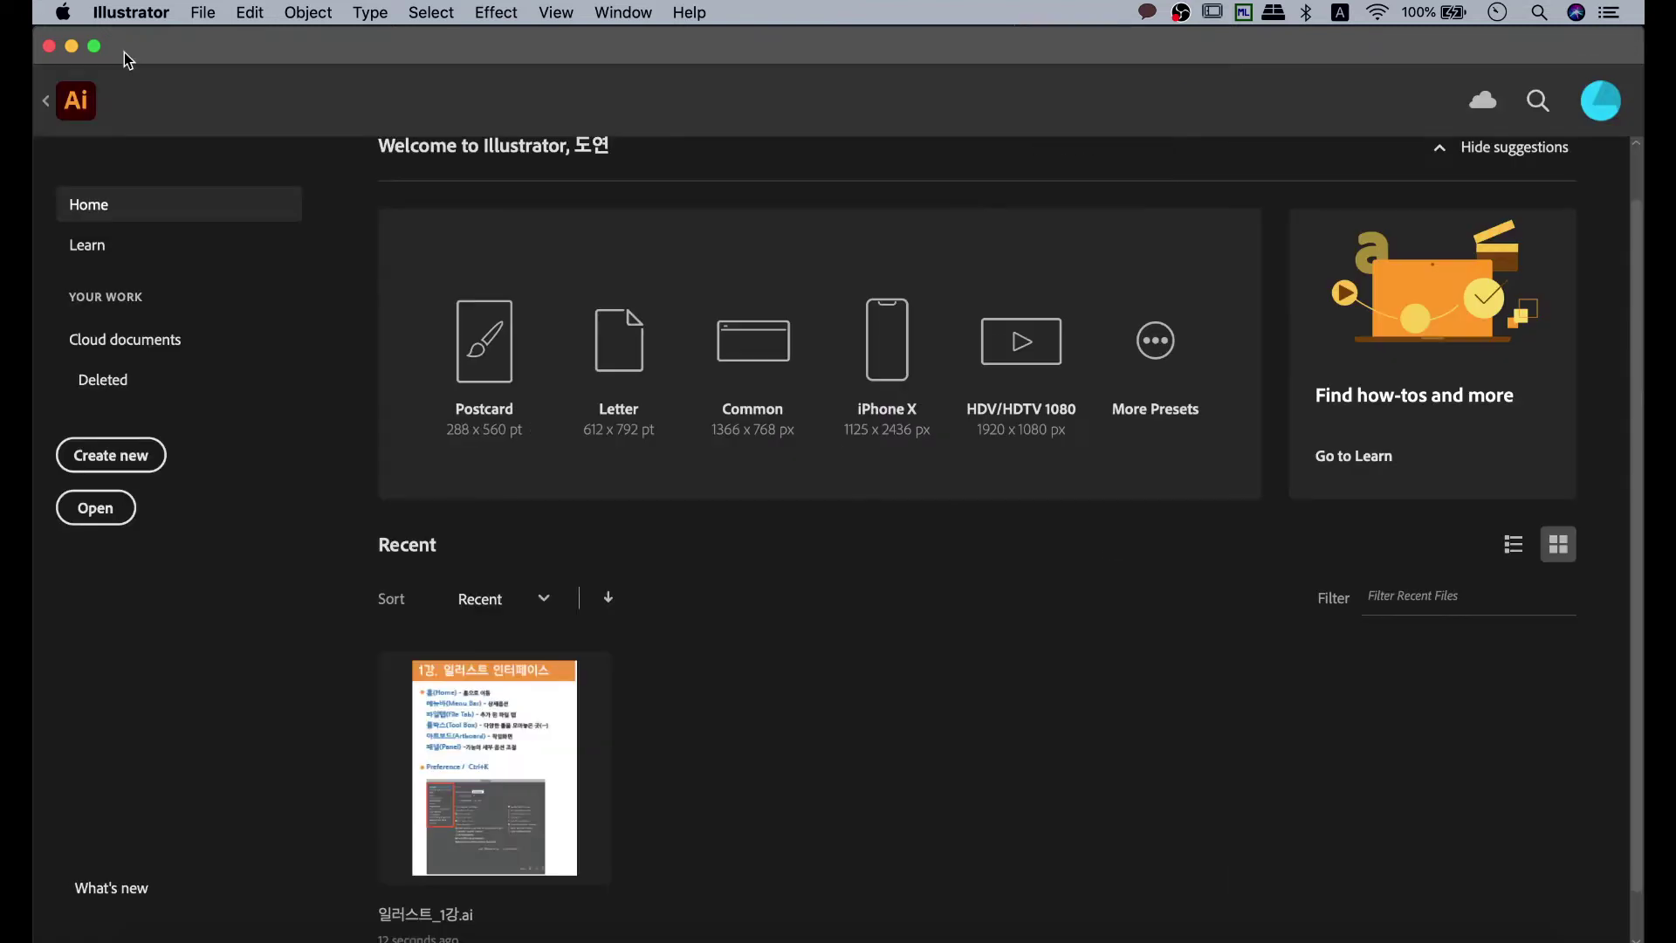
click(99, 254)
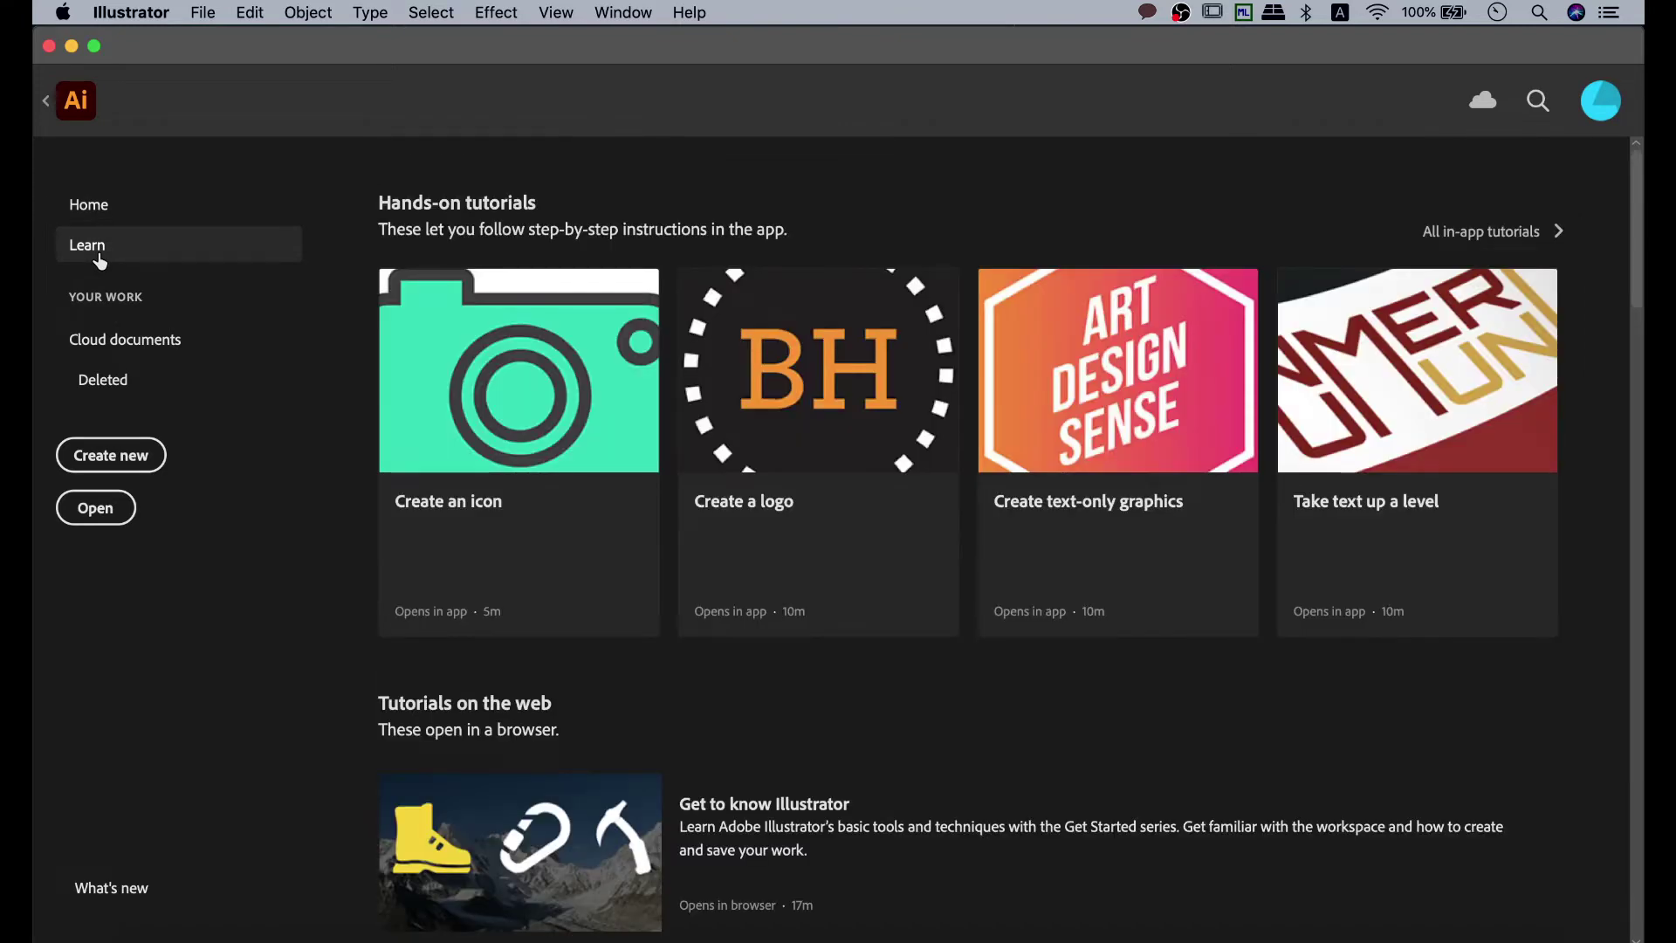
scroll(1090, 575, down, 10)
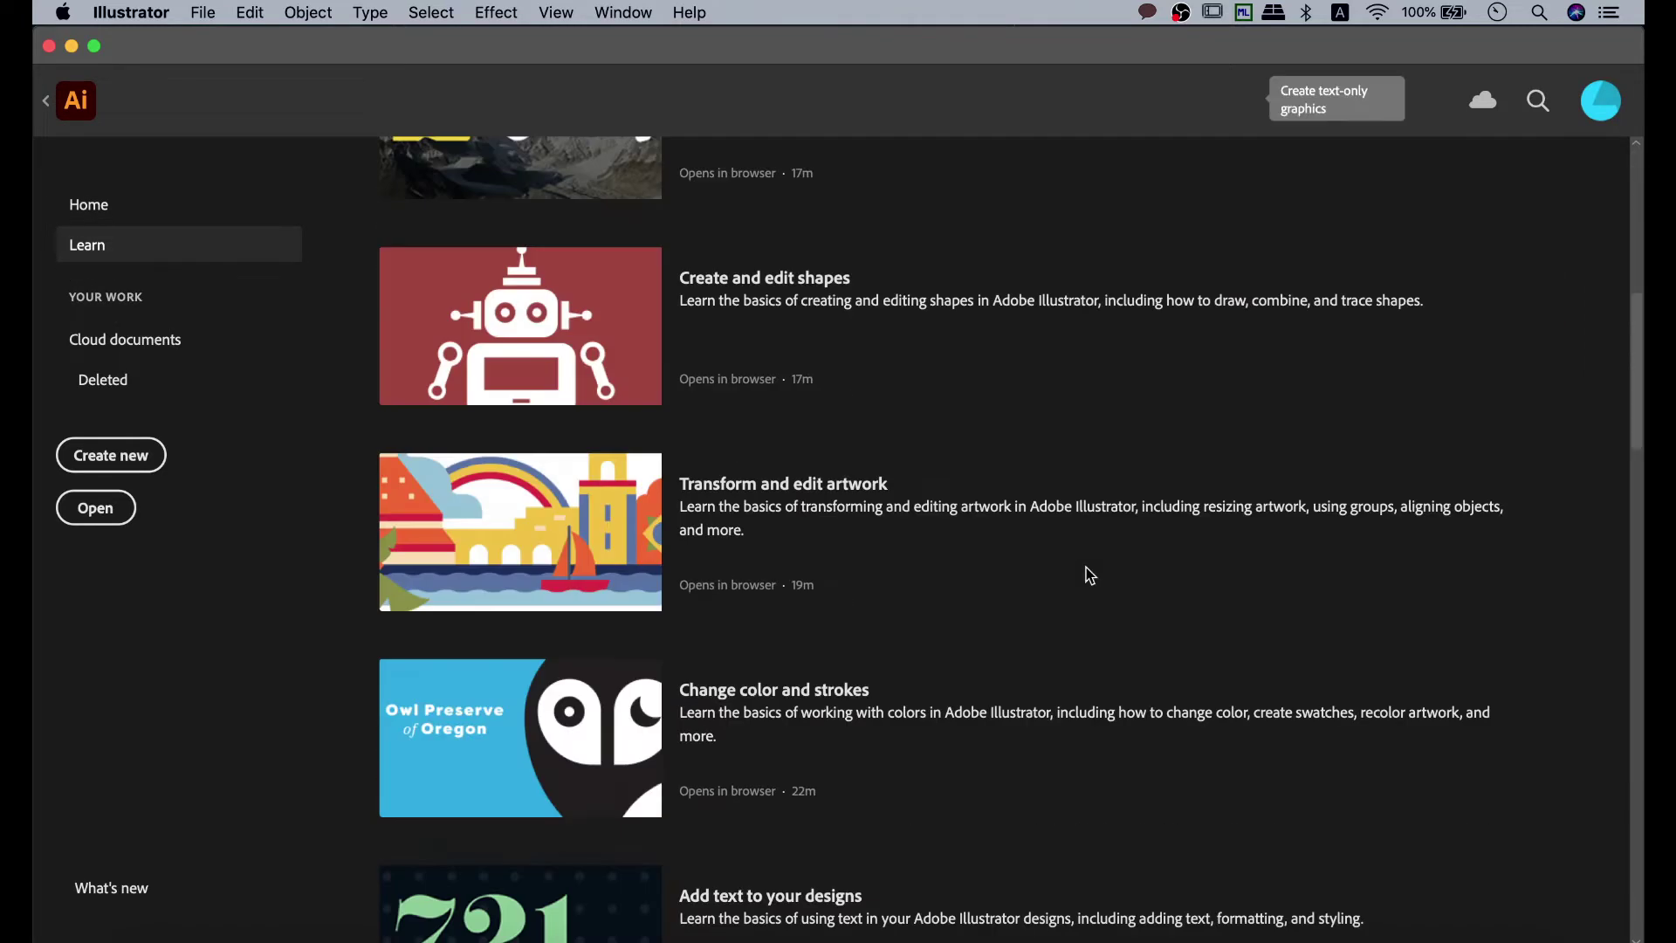
scroll(1090, 575, down, 18)
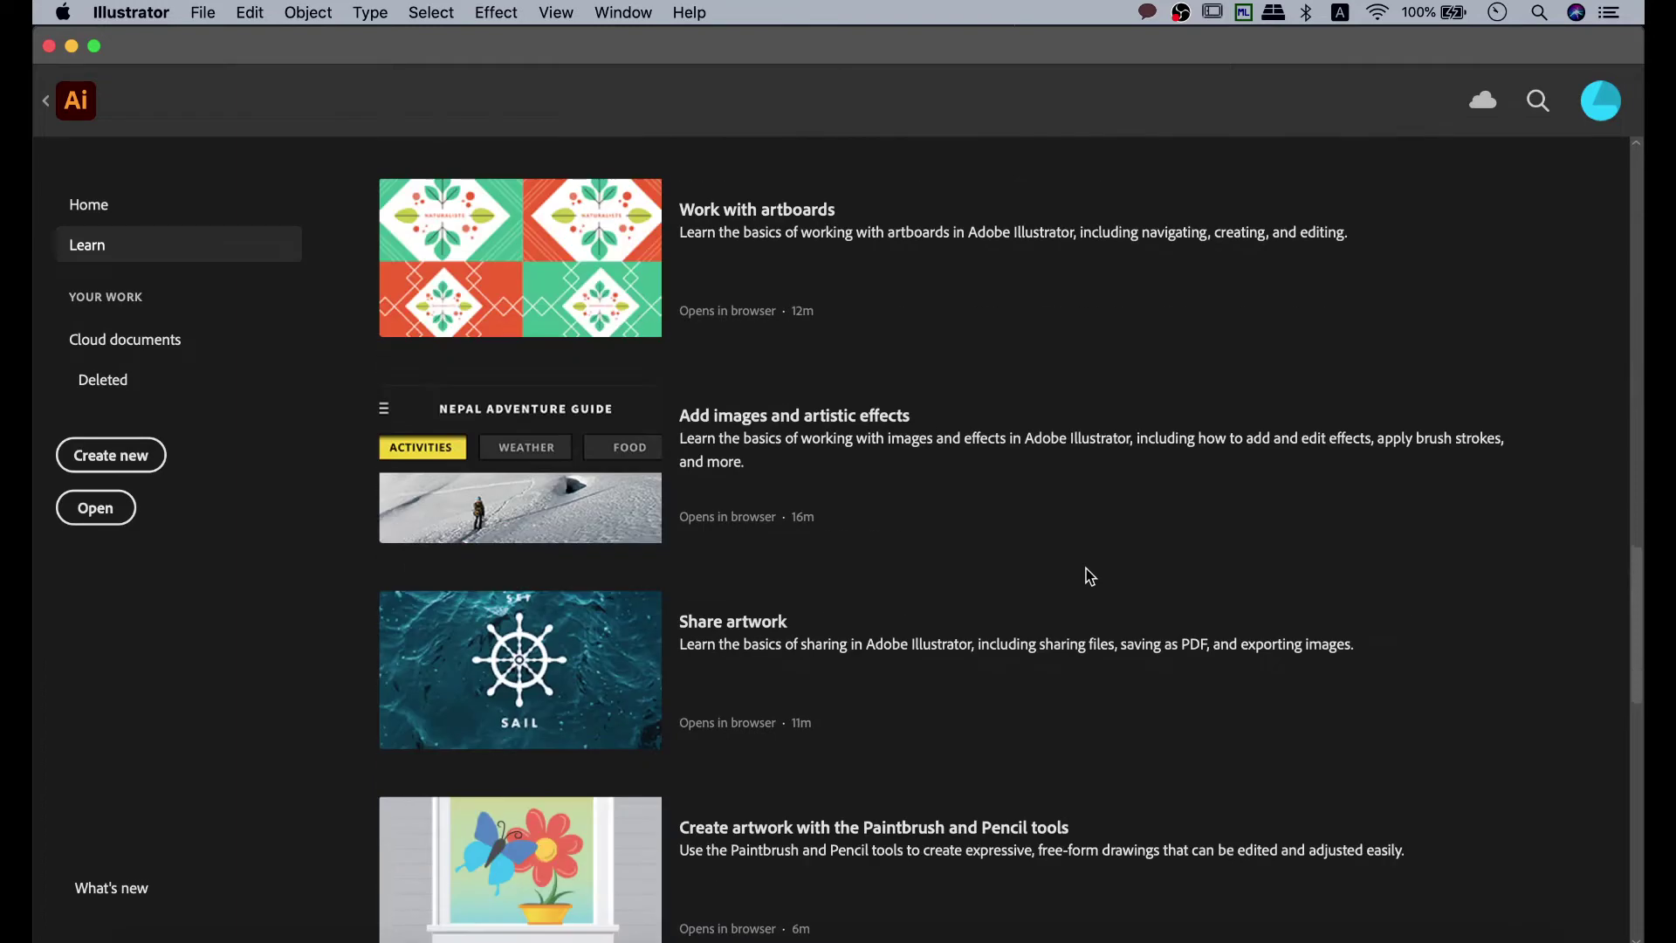
scroll(1090, 576, down, 15)
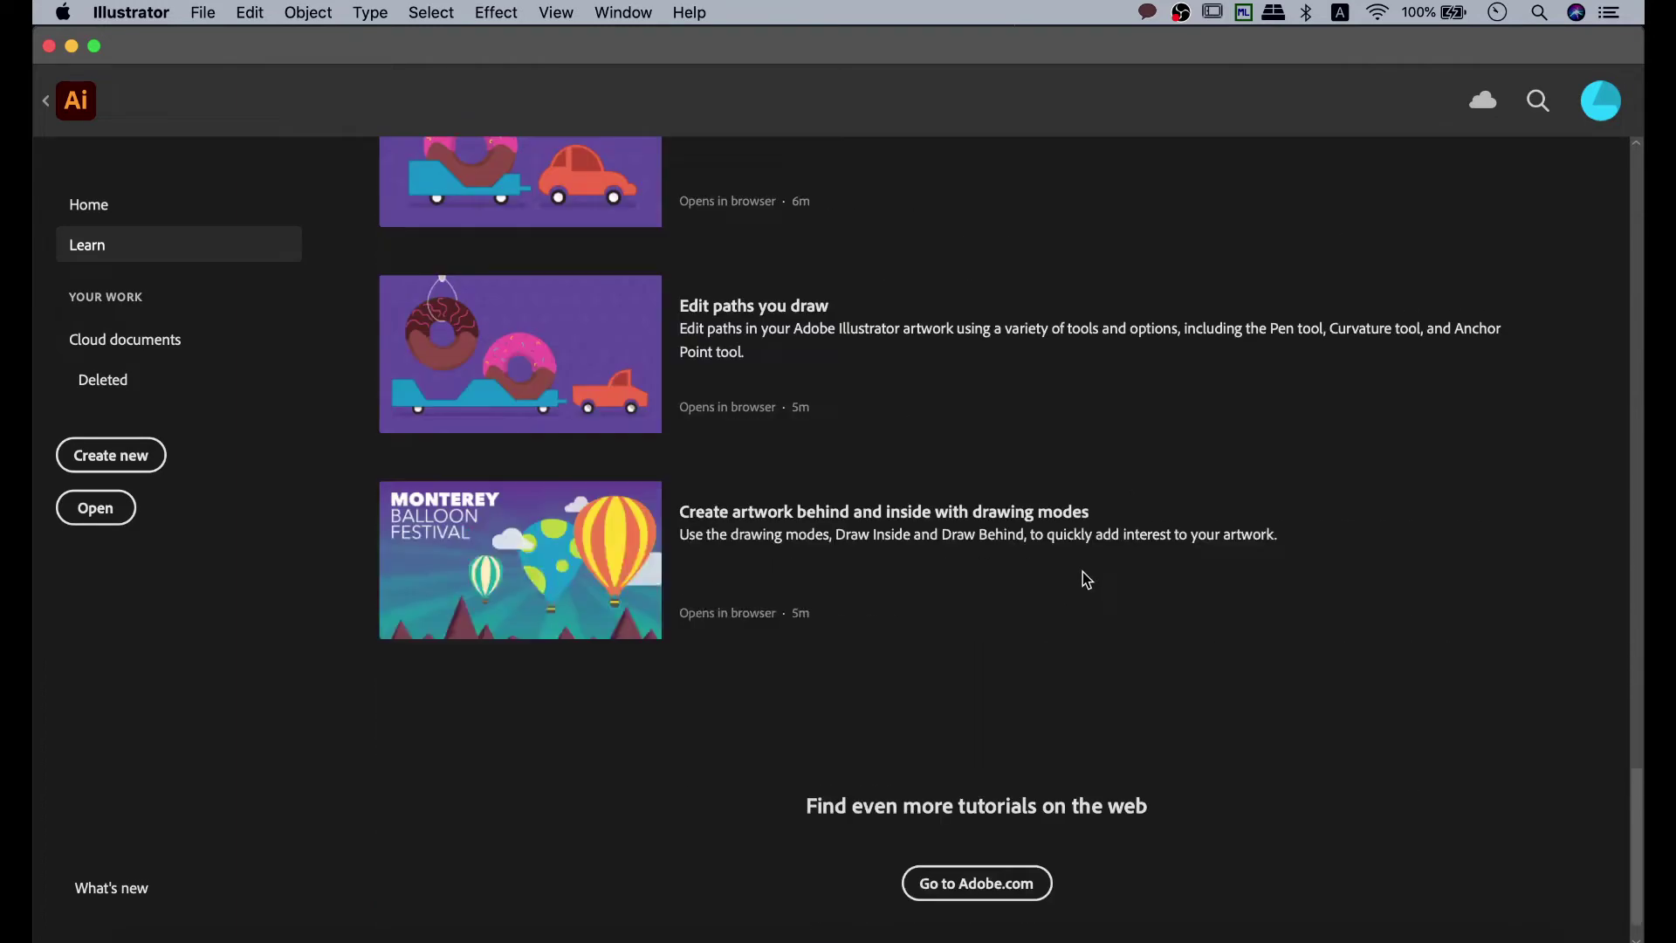
scroll(1086, 578, up, 5)
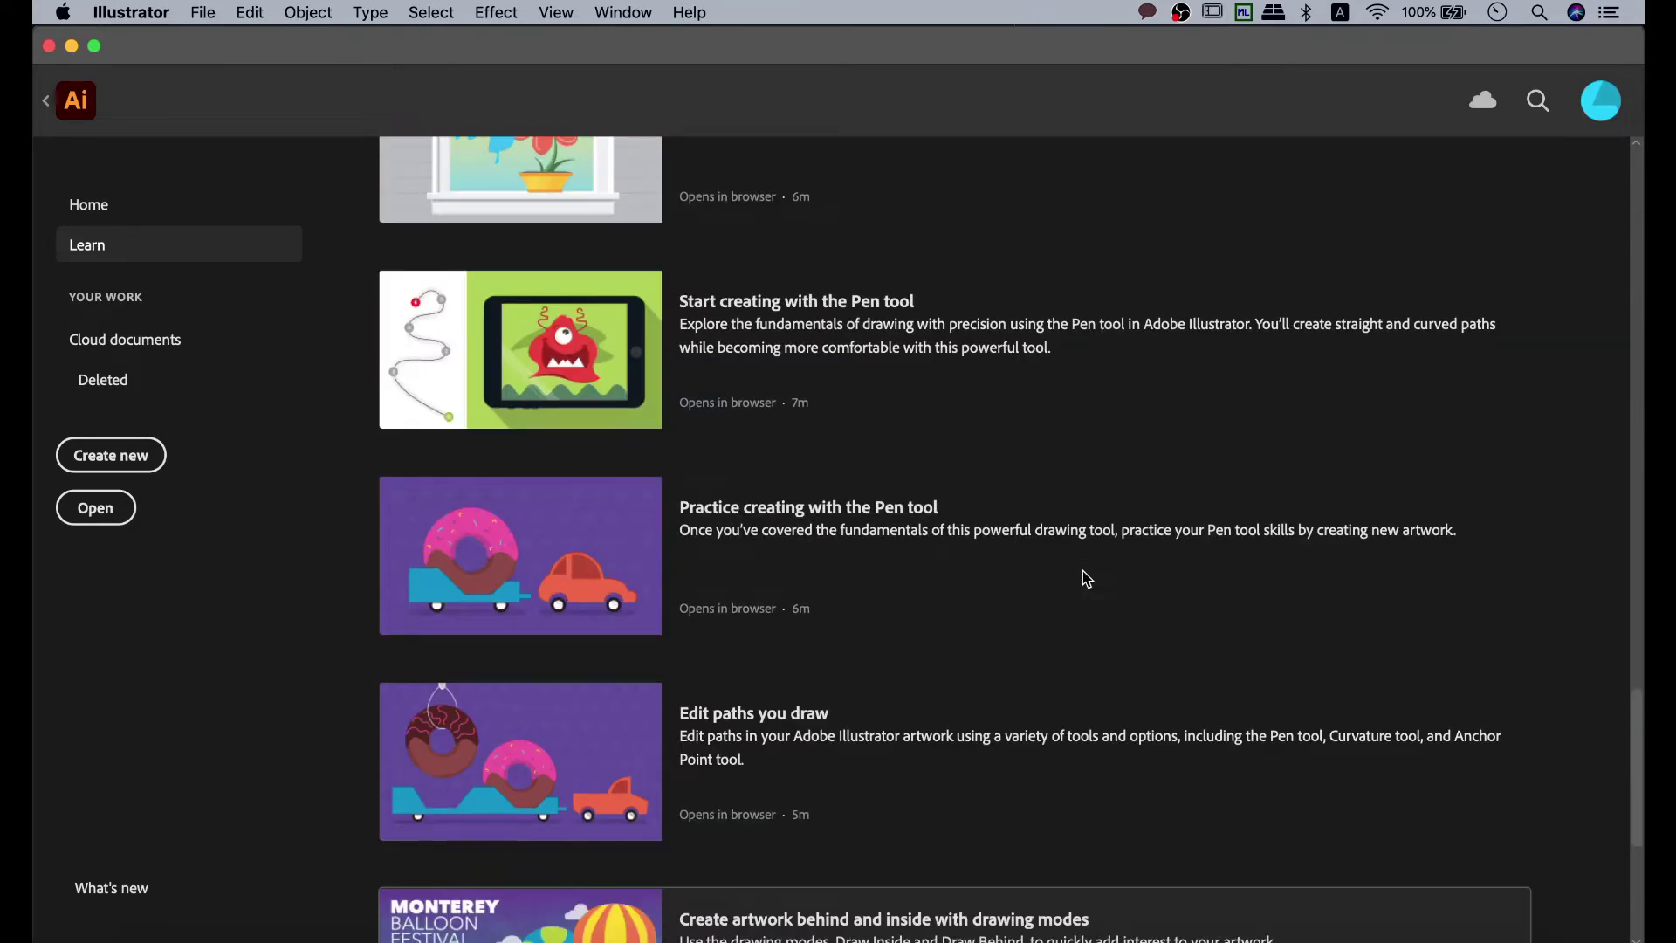
scroll(1087, 578, up, 3)
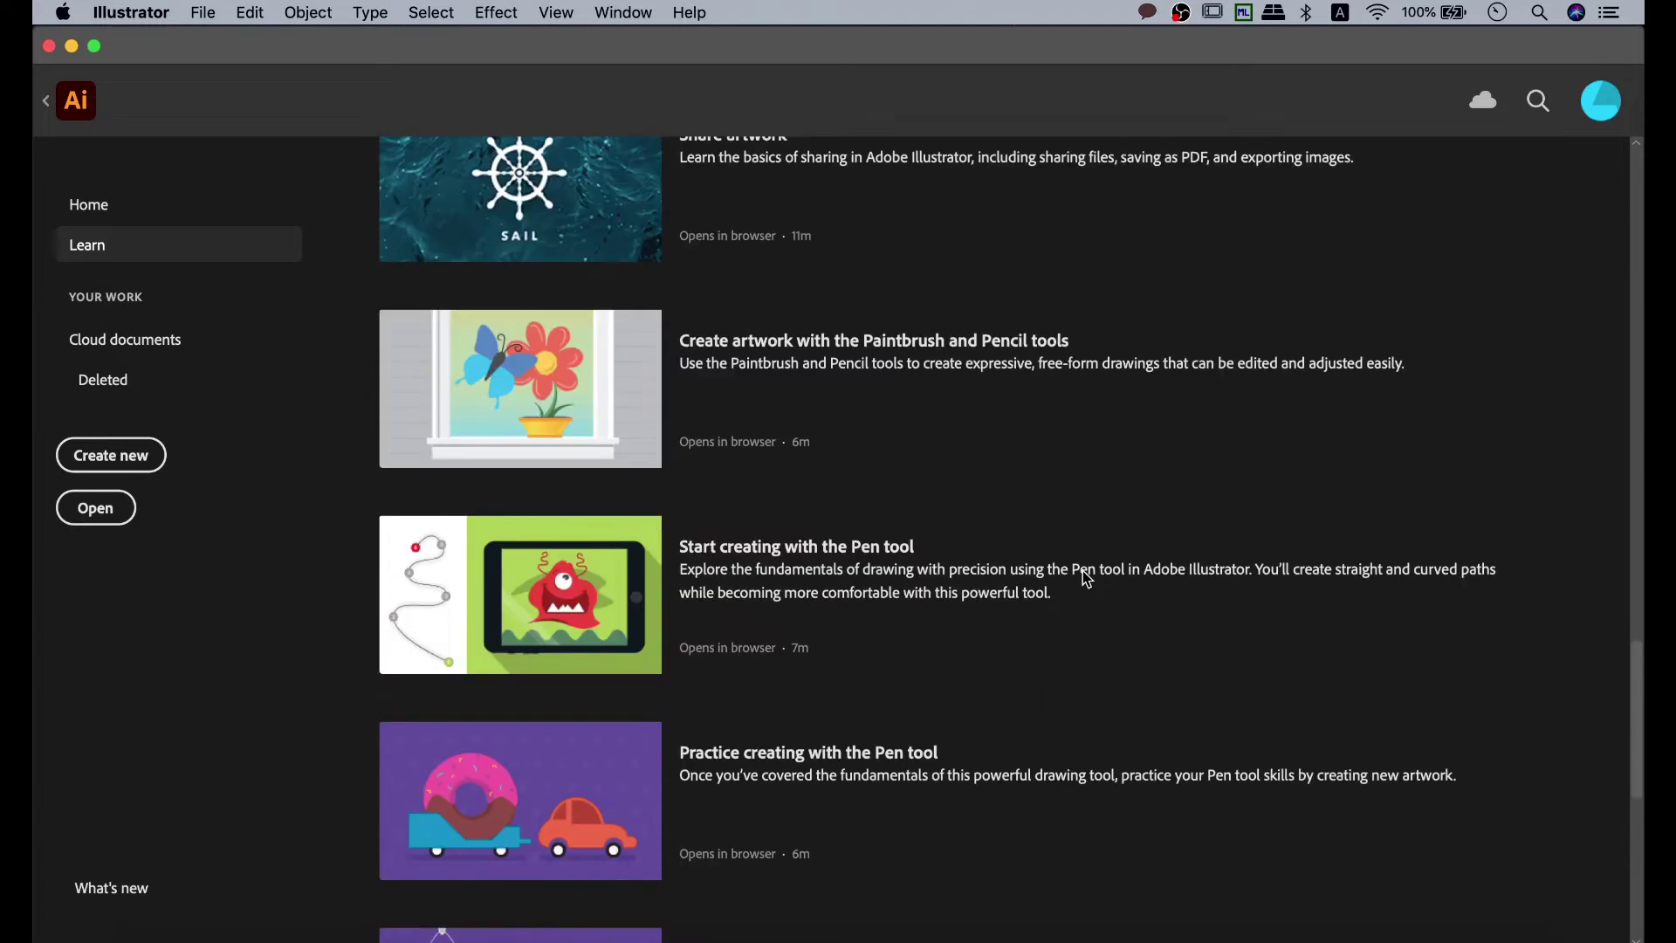
scroll(1087, 578, up, 2)
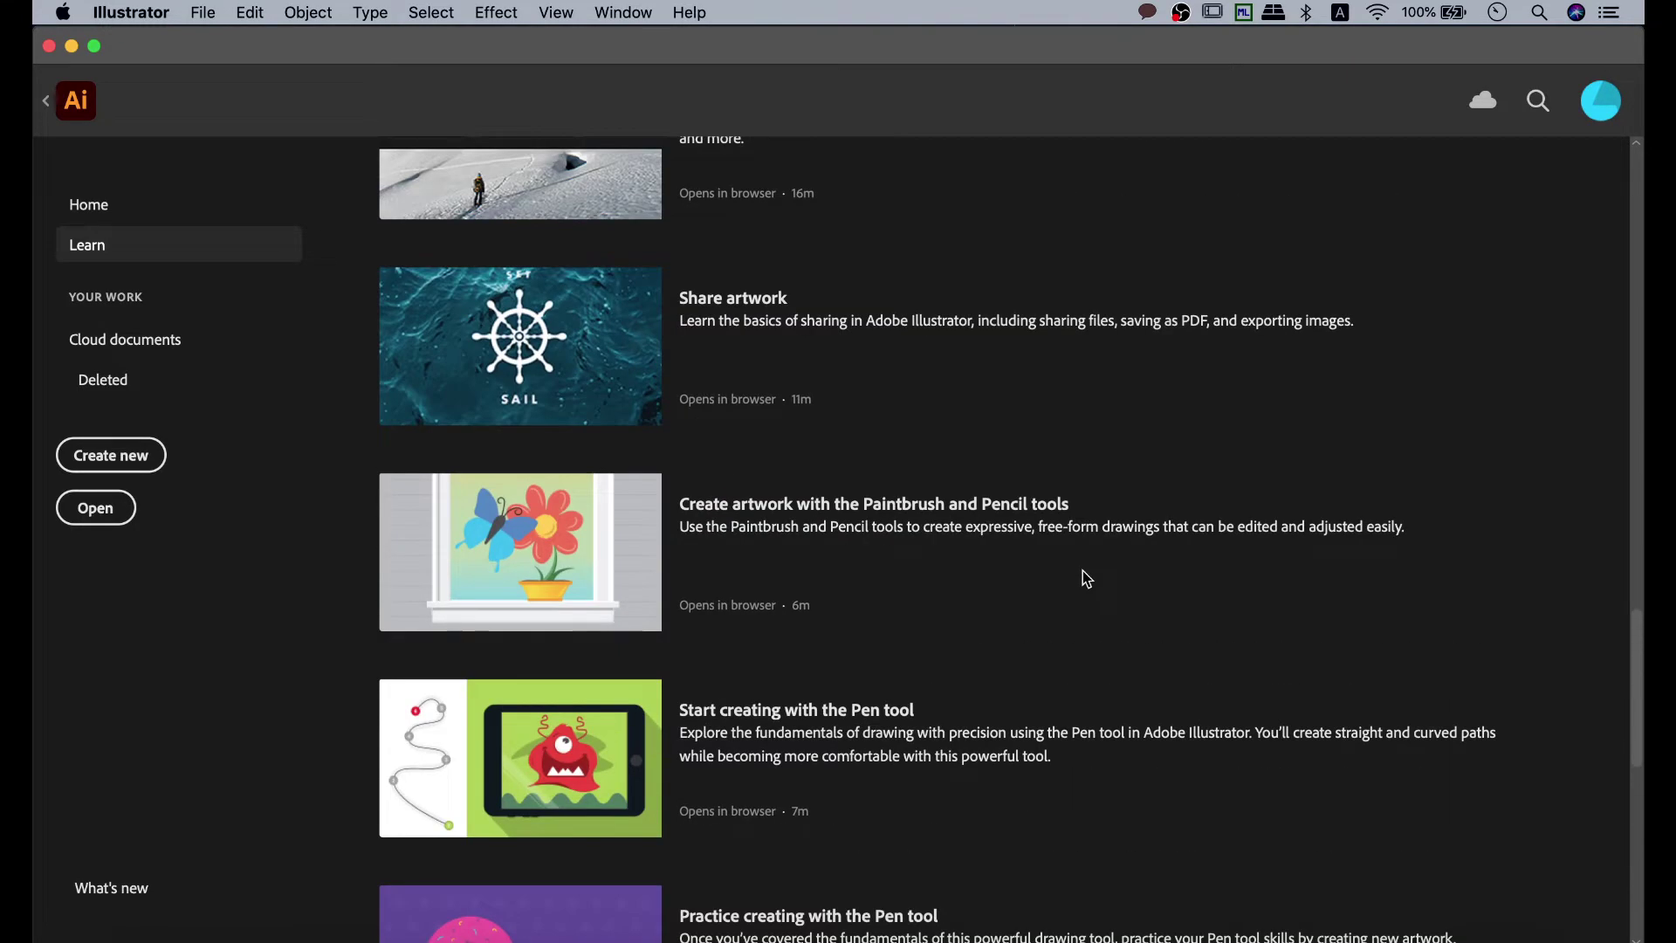
scroll(1087, 578, up, 6)
scroll(1086, 578, up, 6)
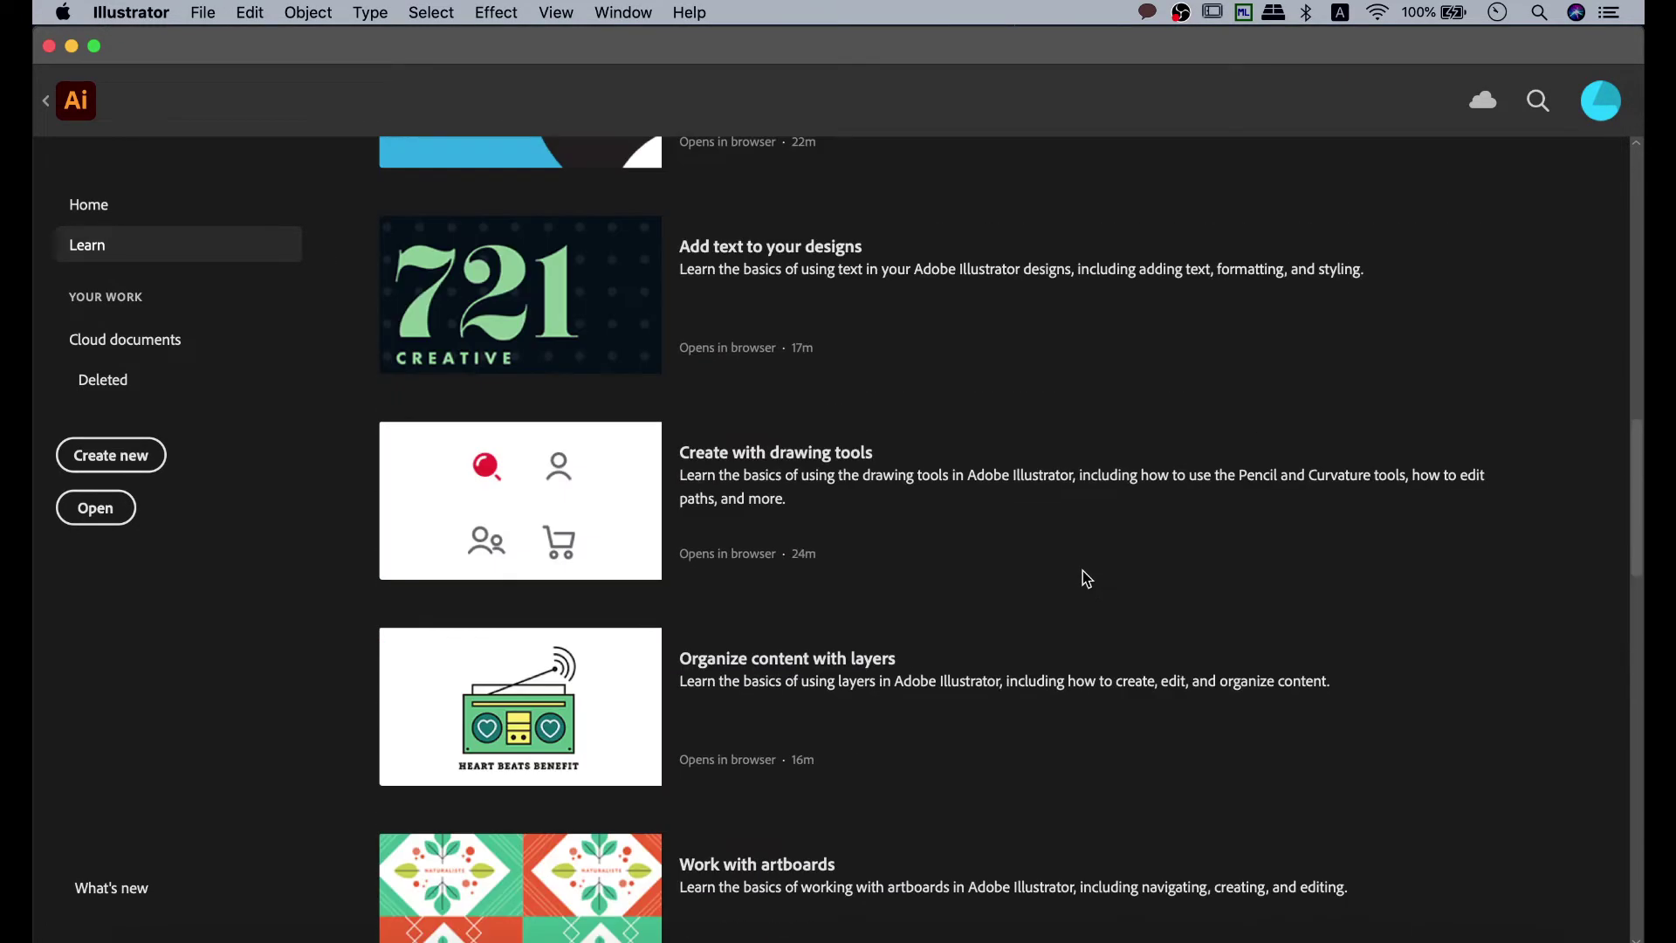
scroll(1087, 578, up, 4)
scroll(1084, 576, up, 9)
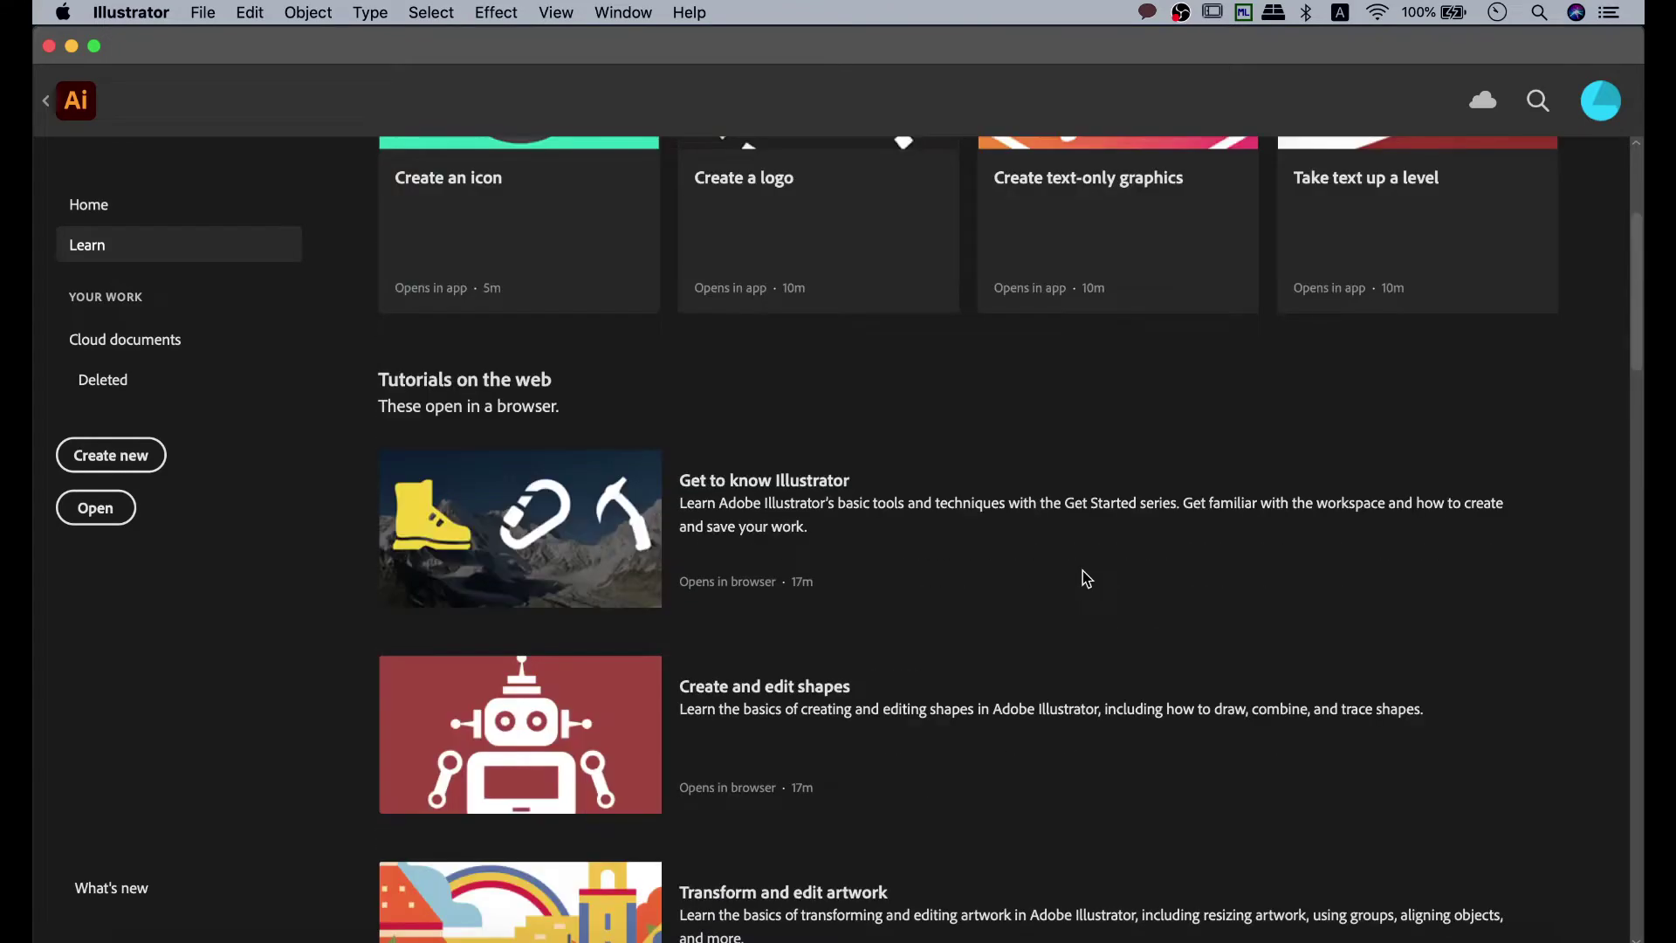
scroll(1080, 577, up, 4)
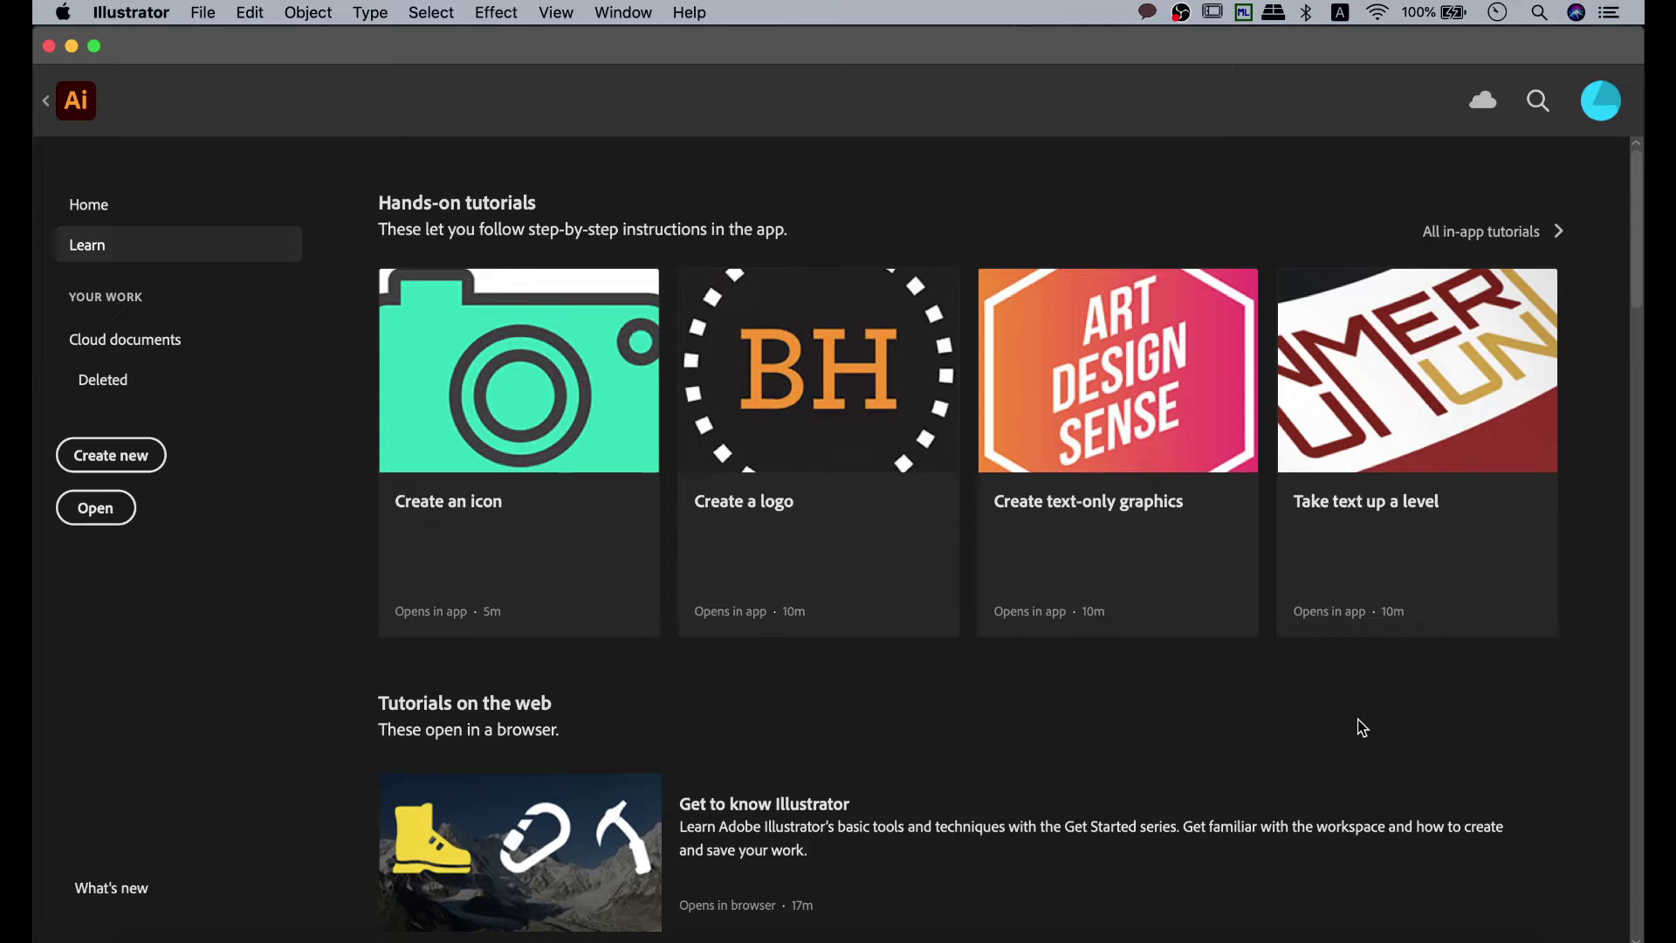
scroll(1362, 727, down, 10)
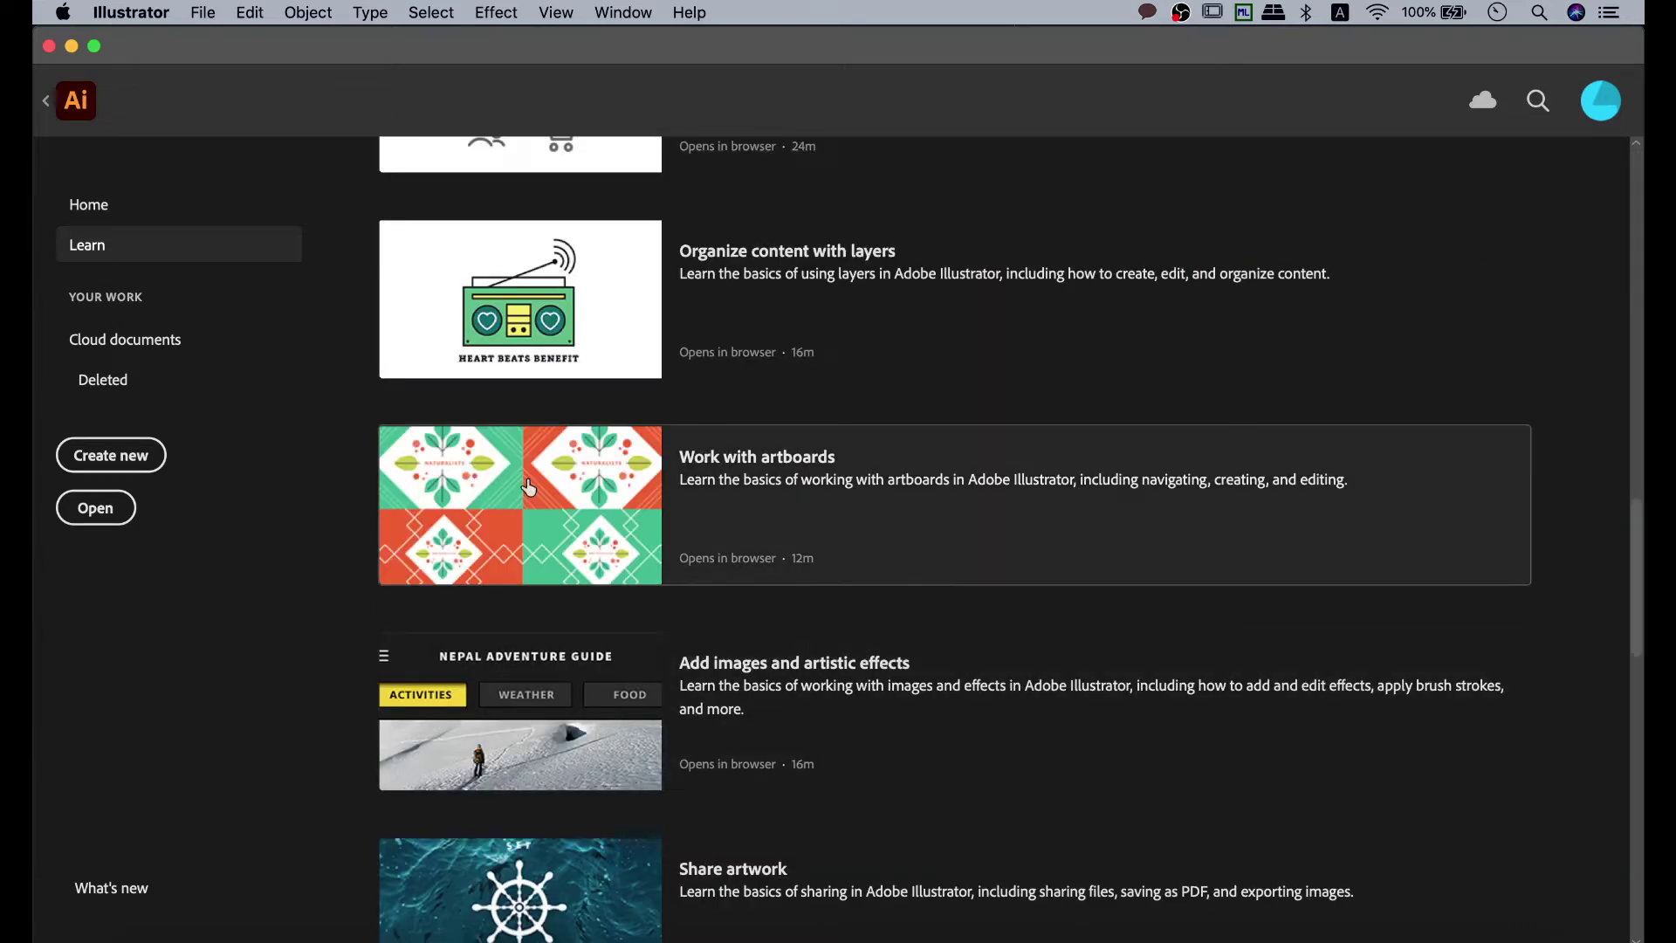
click(112, 208)
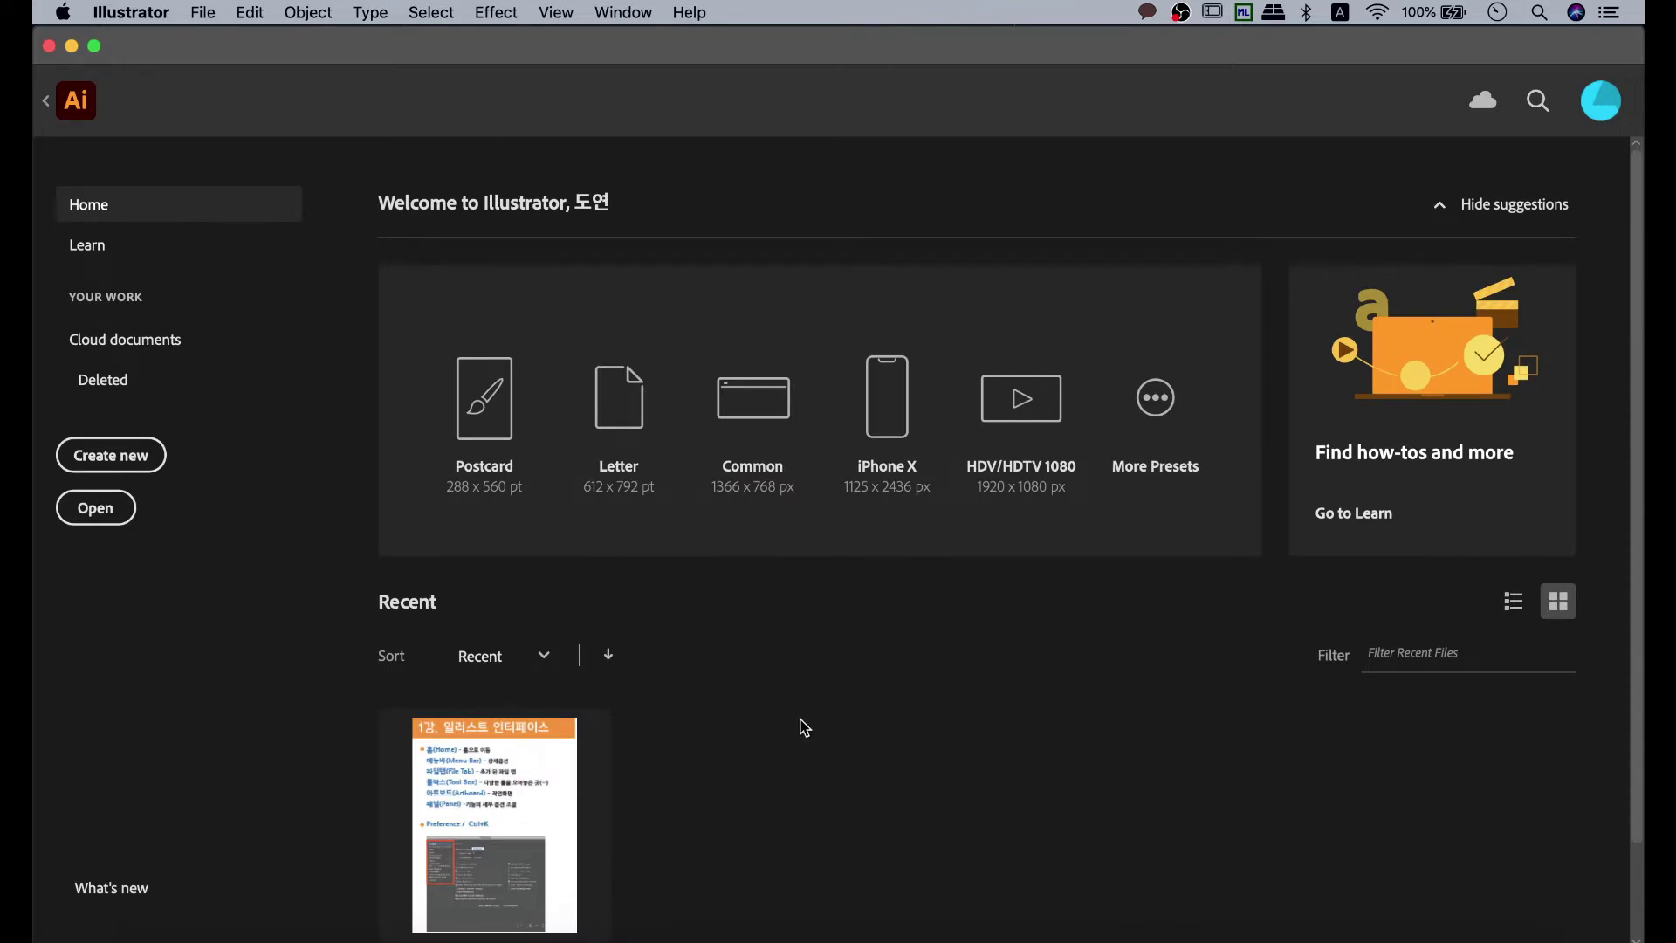
Make sure Show The Home Screen When No Documents Are Open is enabled in the General preferences and apply.
key(super+k)
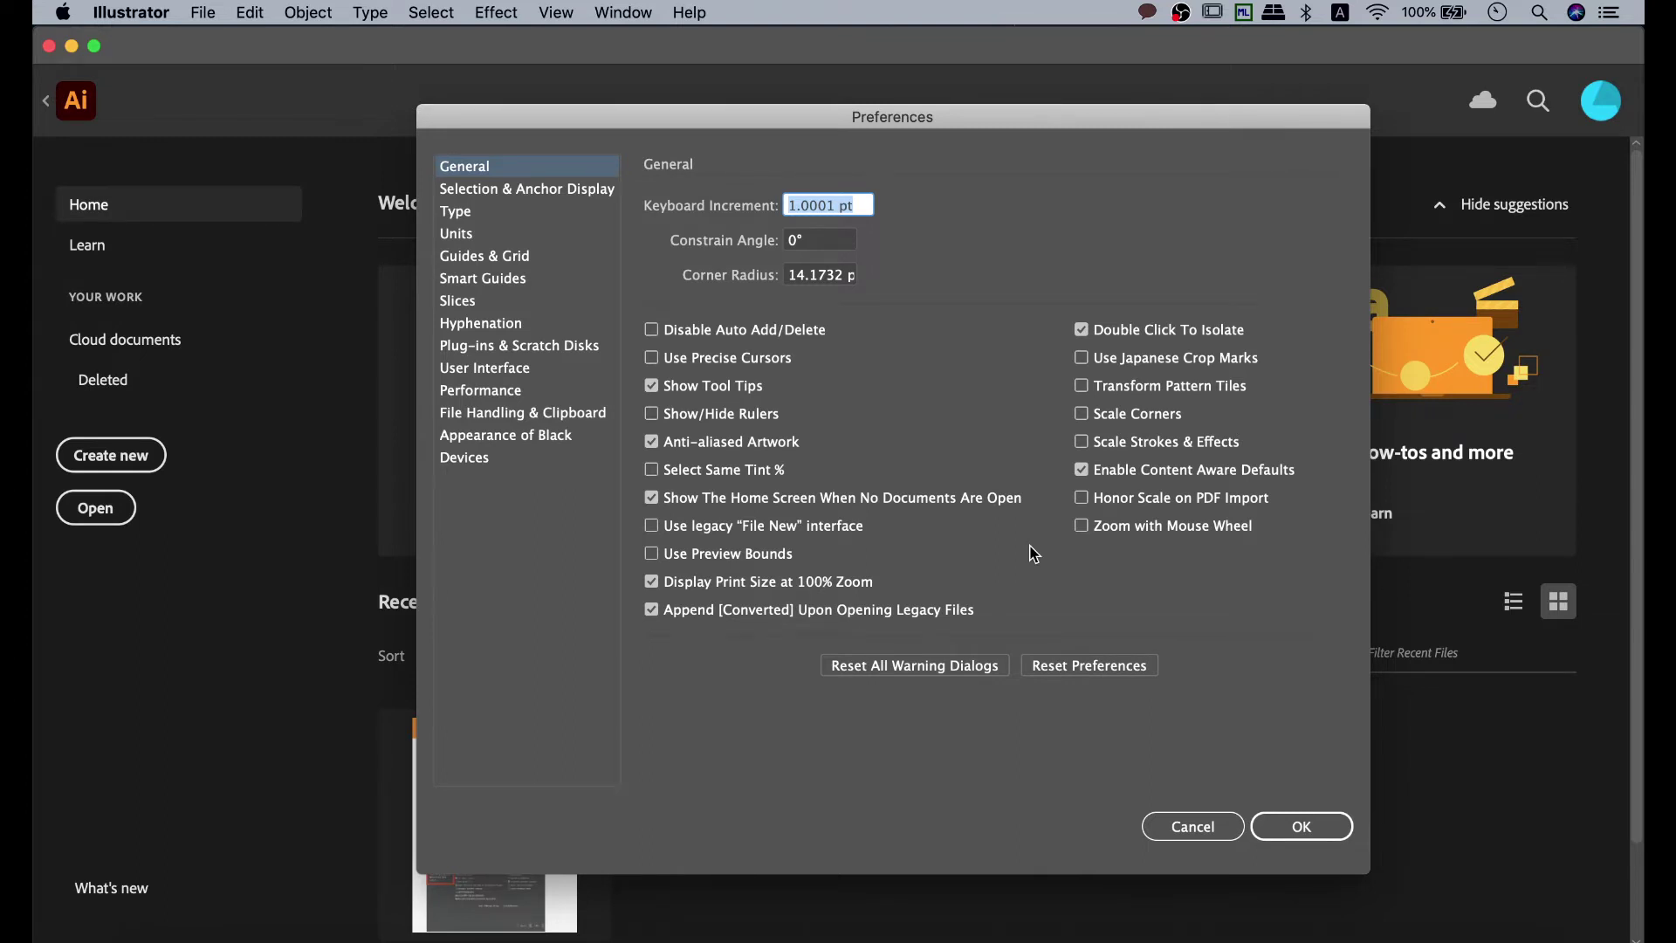
click(650, 496)
drag(710, 119, 891, 135)
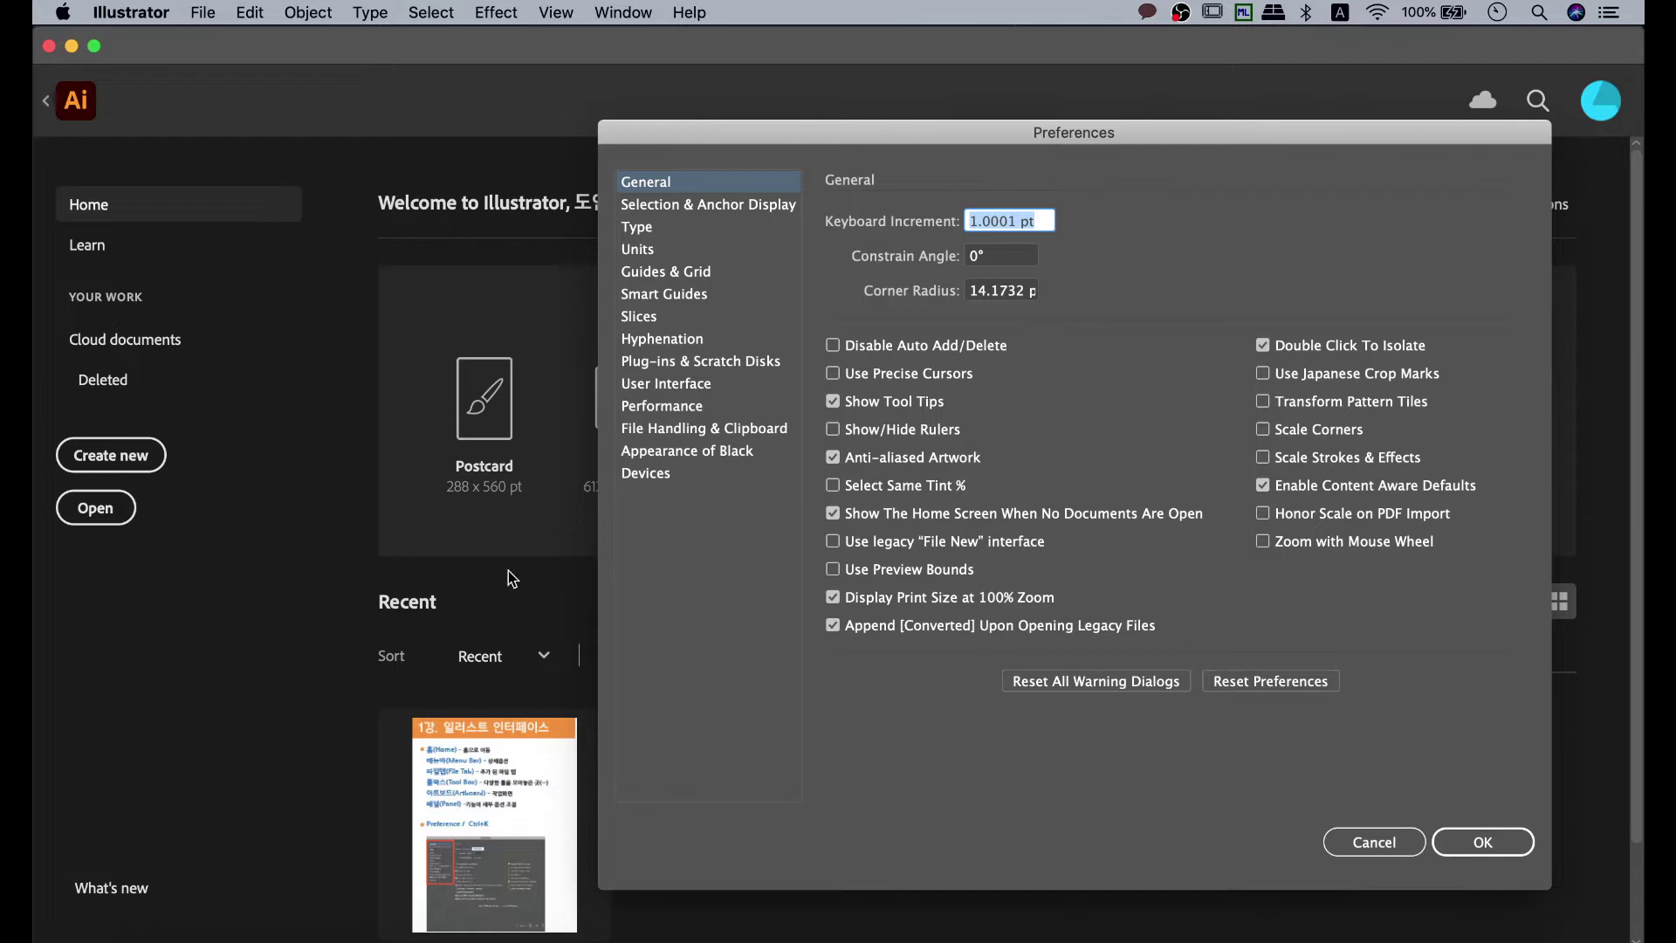
click(832, 513)
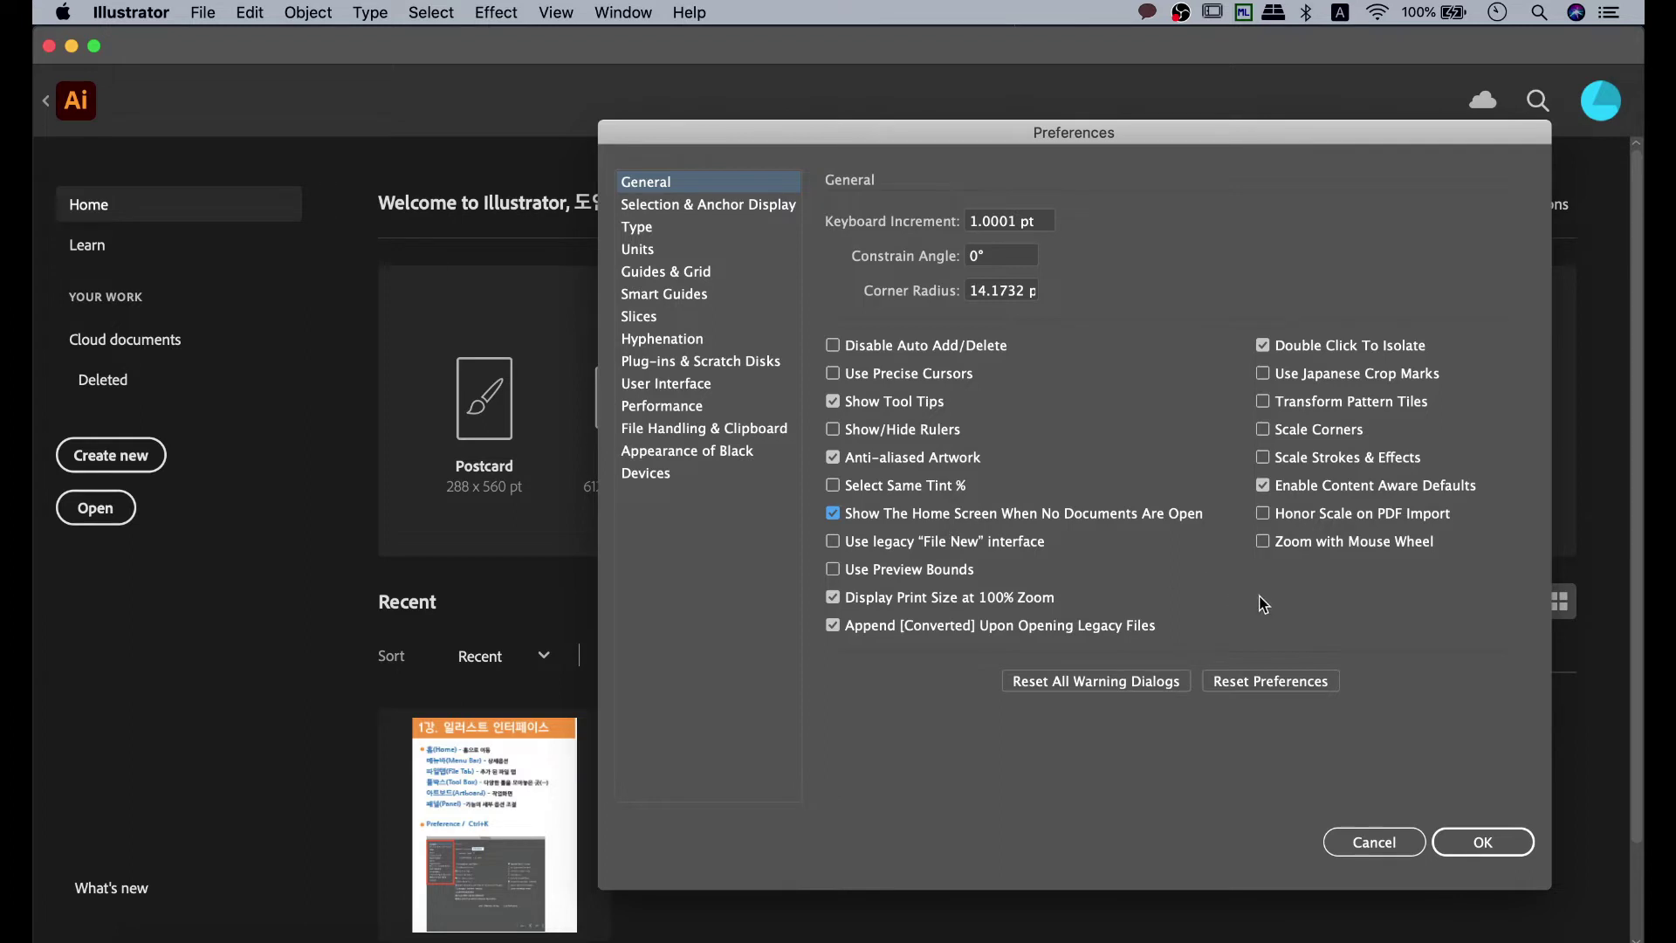
click(1483, 843)
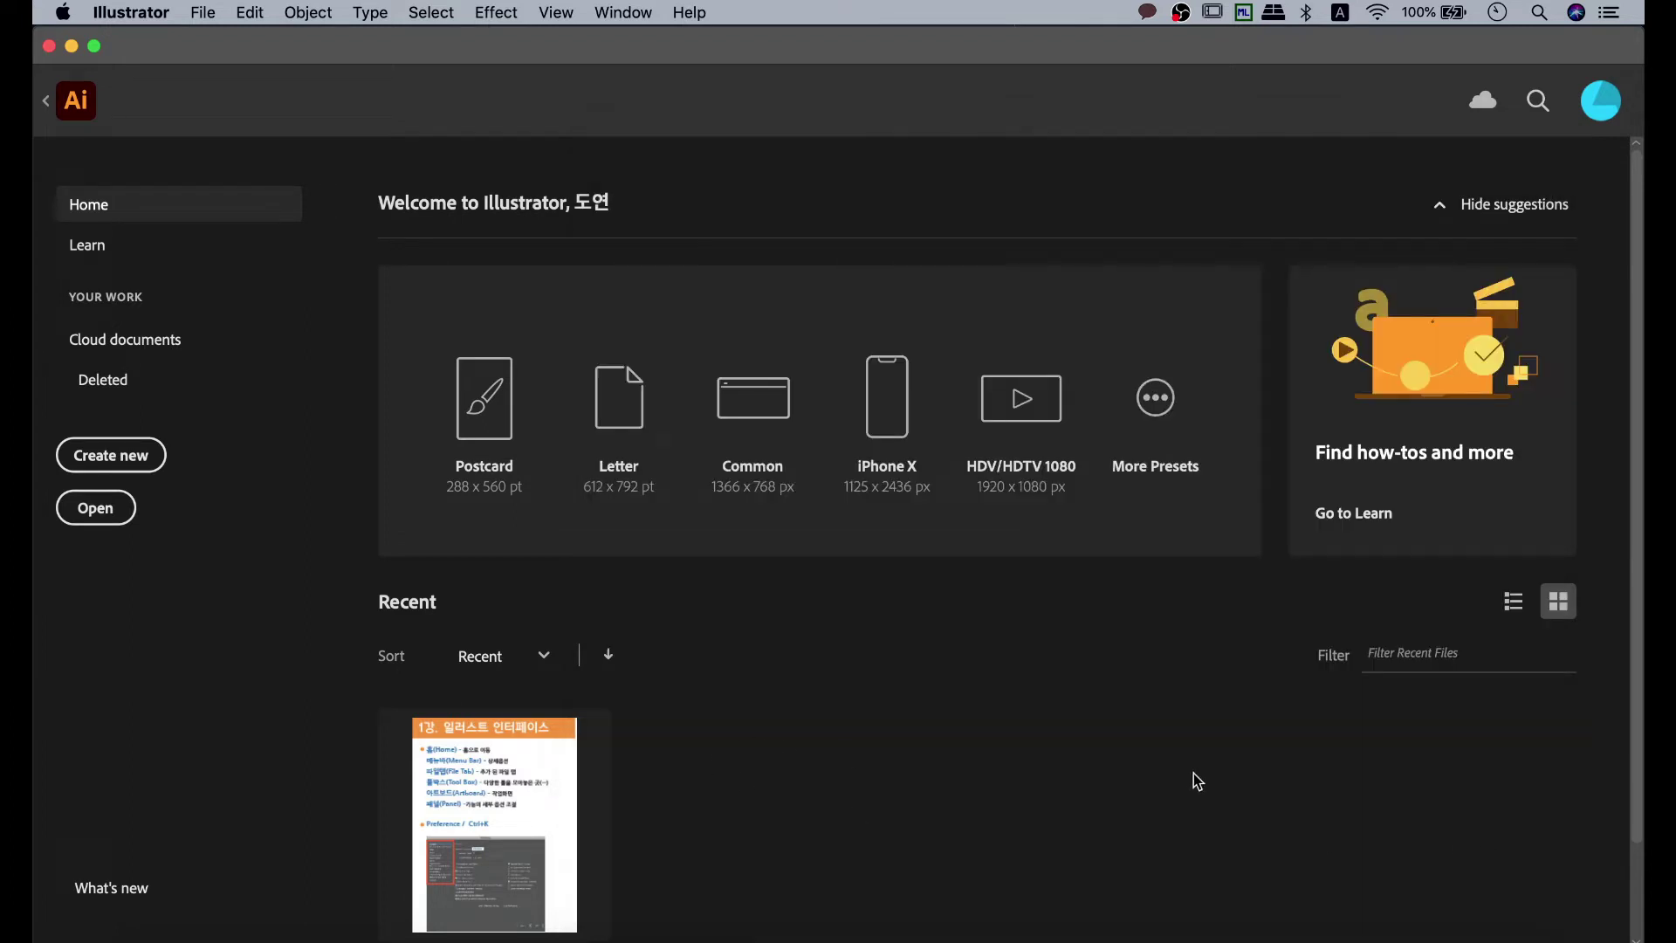
Open the recent file 일러스트_1강.ai from the home screen.
scroll(436, 768, down, 1)
click(436, 758)
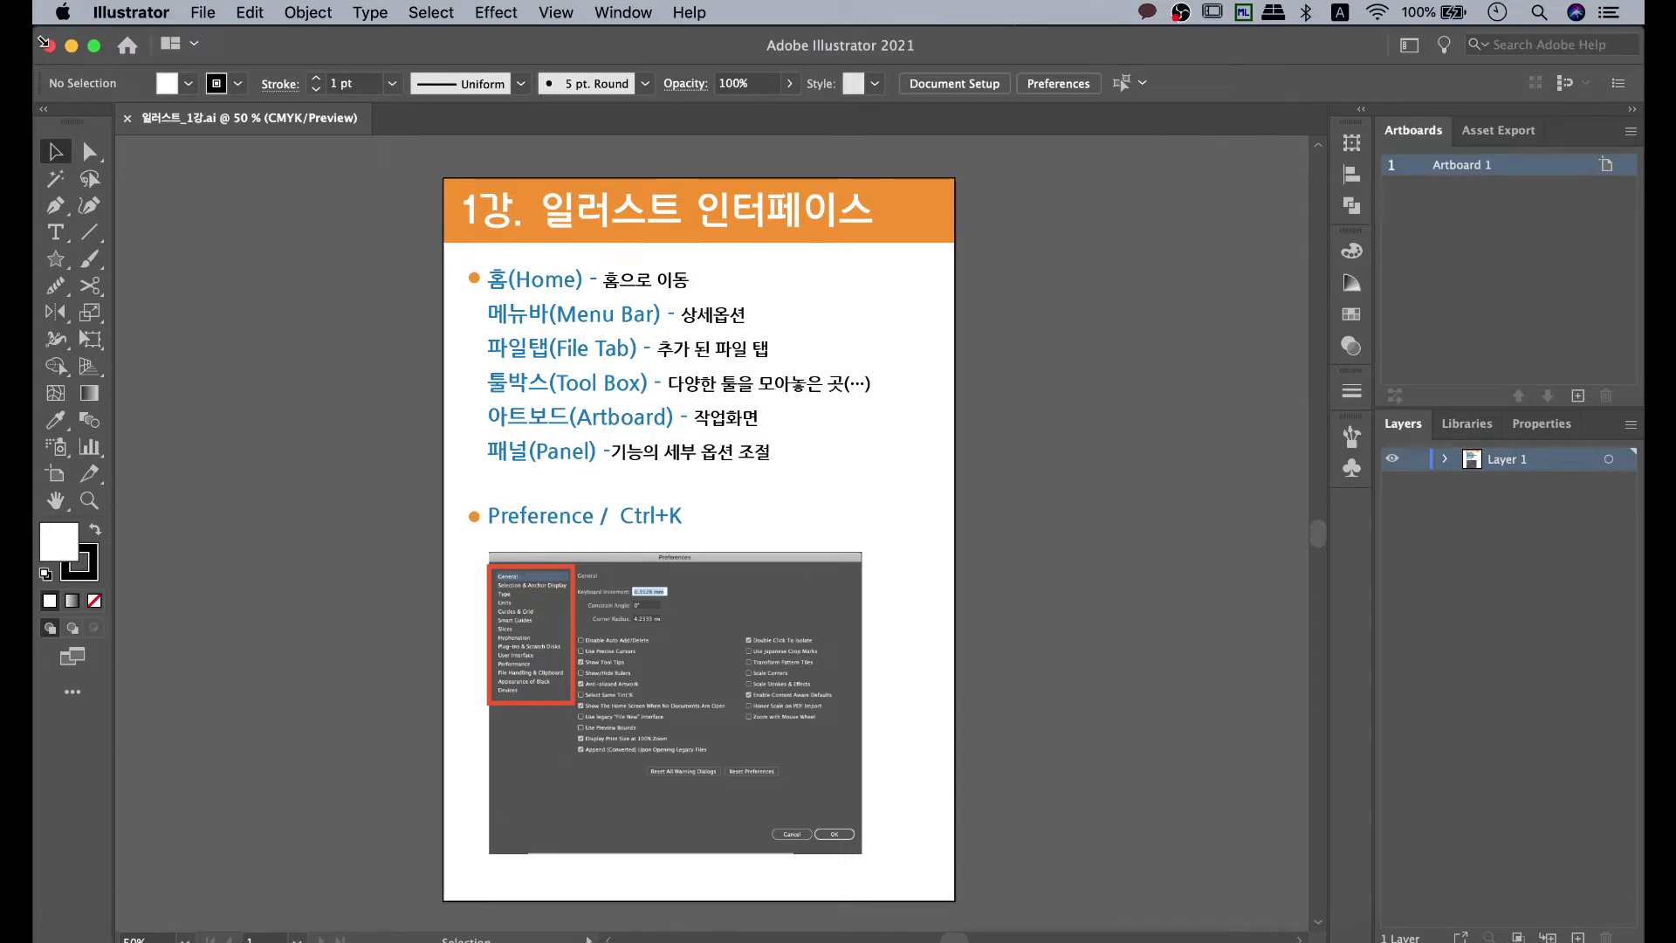
Examine the commands offered in the menu bar, from File, Edit and Type through to Window.
click(199, 14)
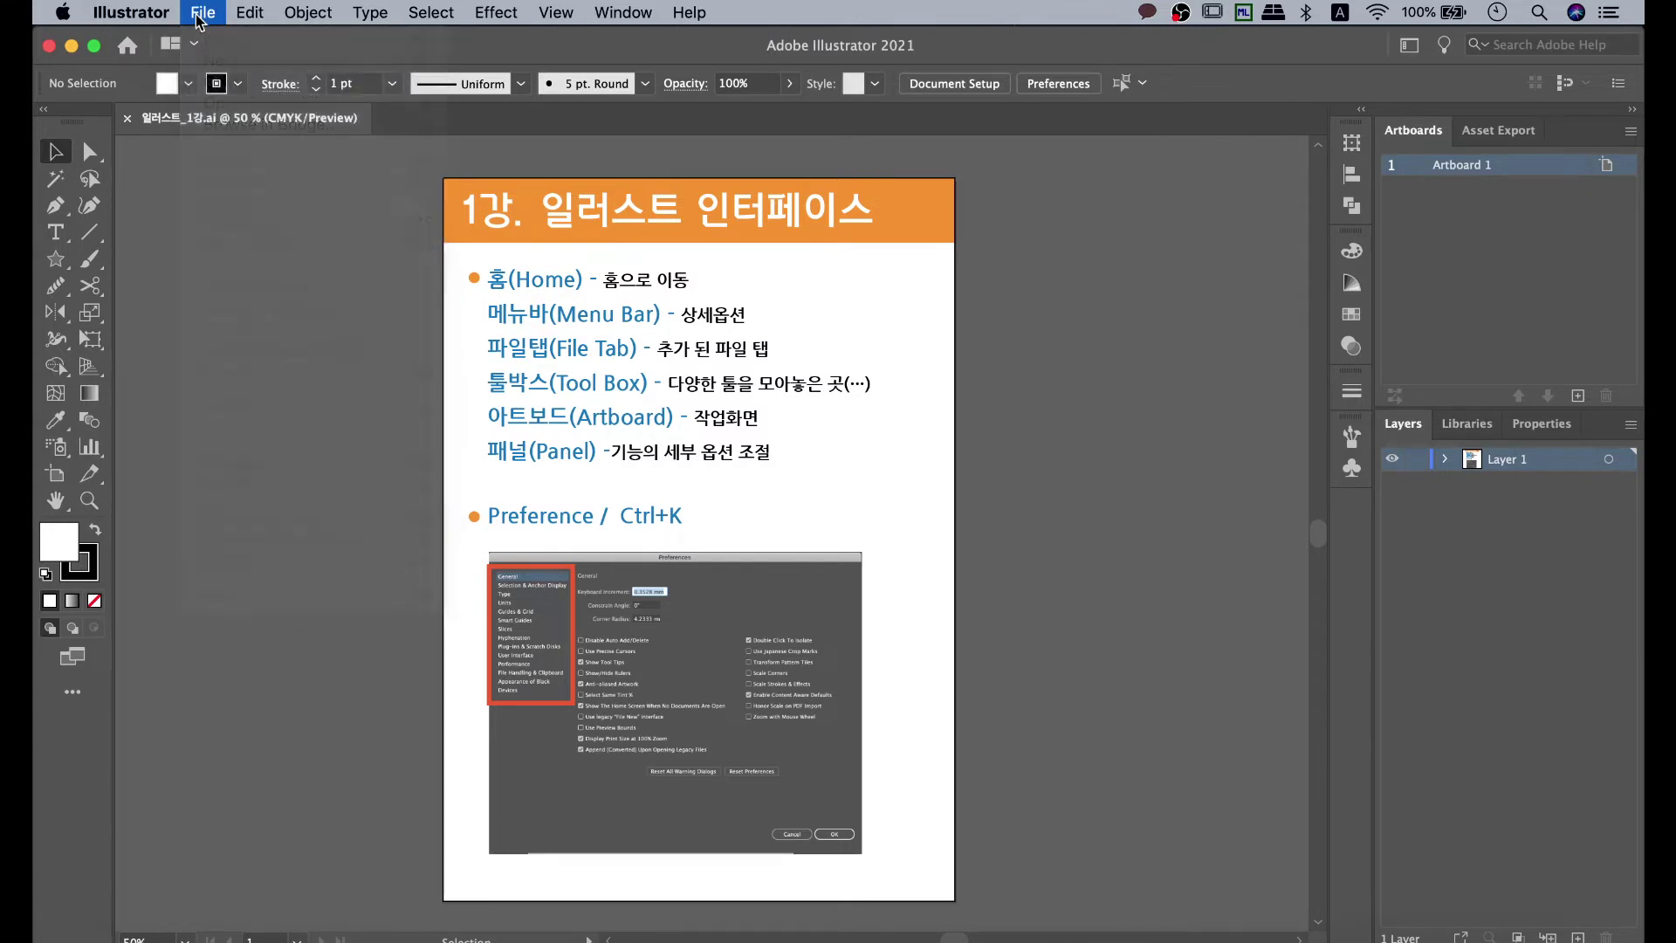
mouse_move(244, 14)
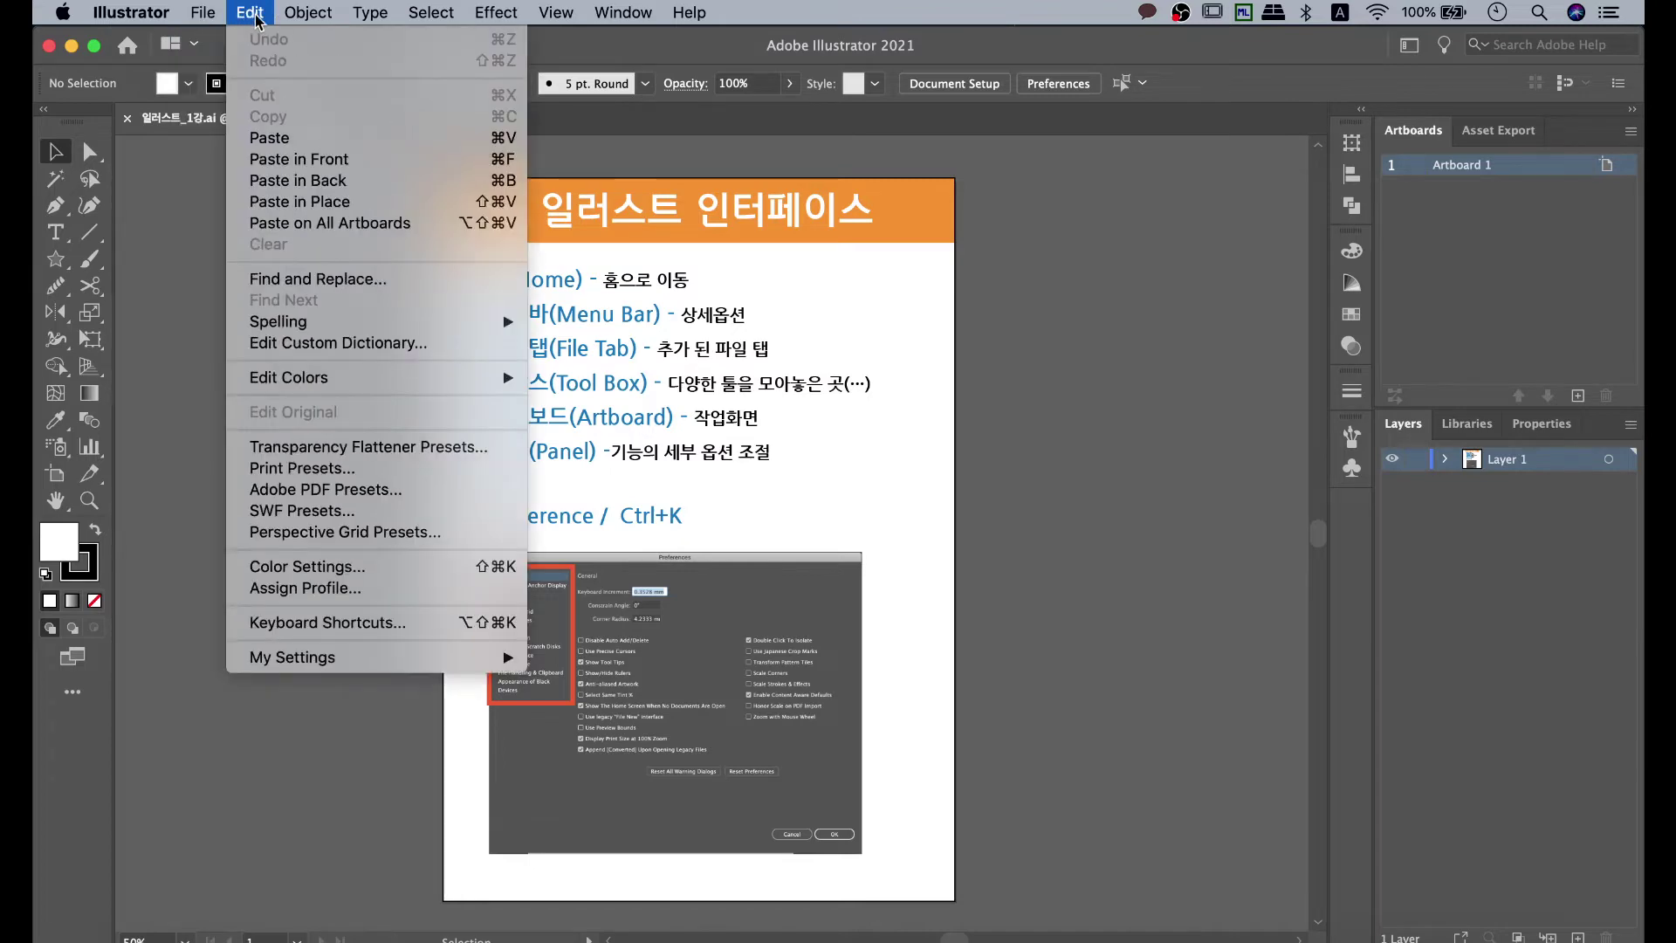
mouse_move(363, 16)
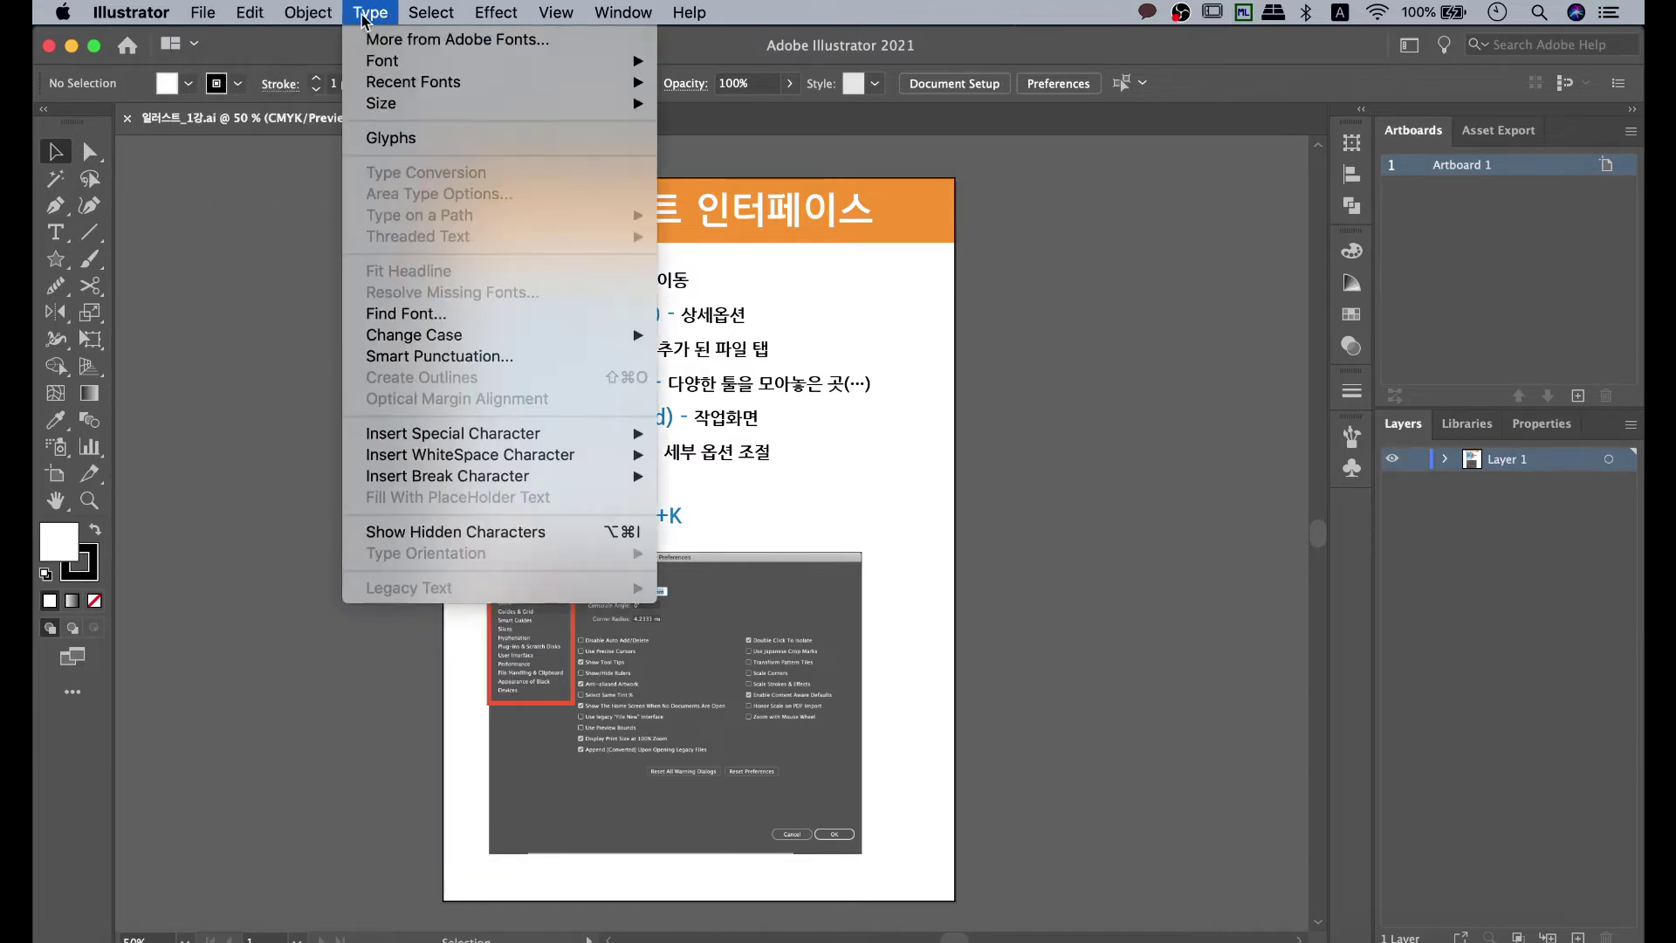
mouse_move(617, 19)
mouse_move(507, 24)
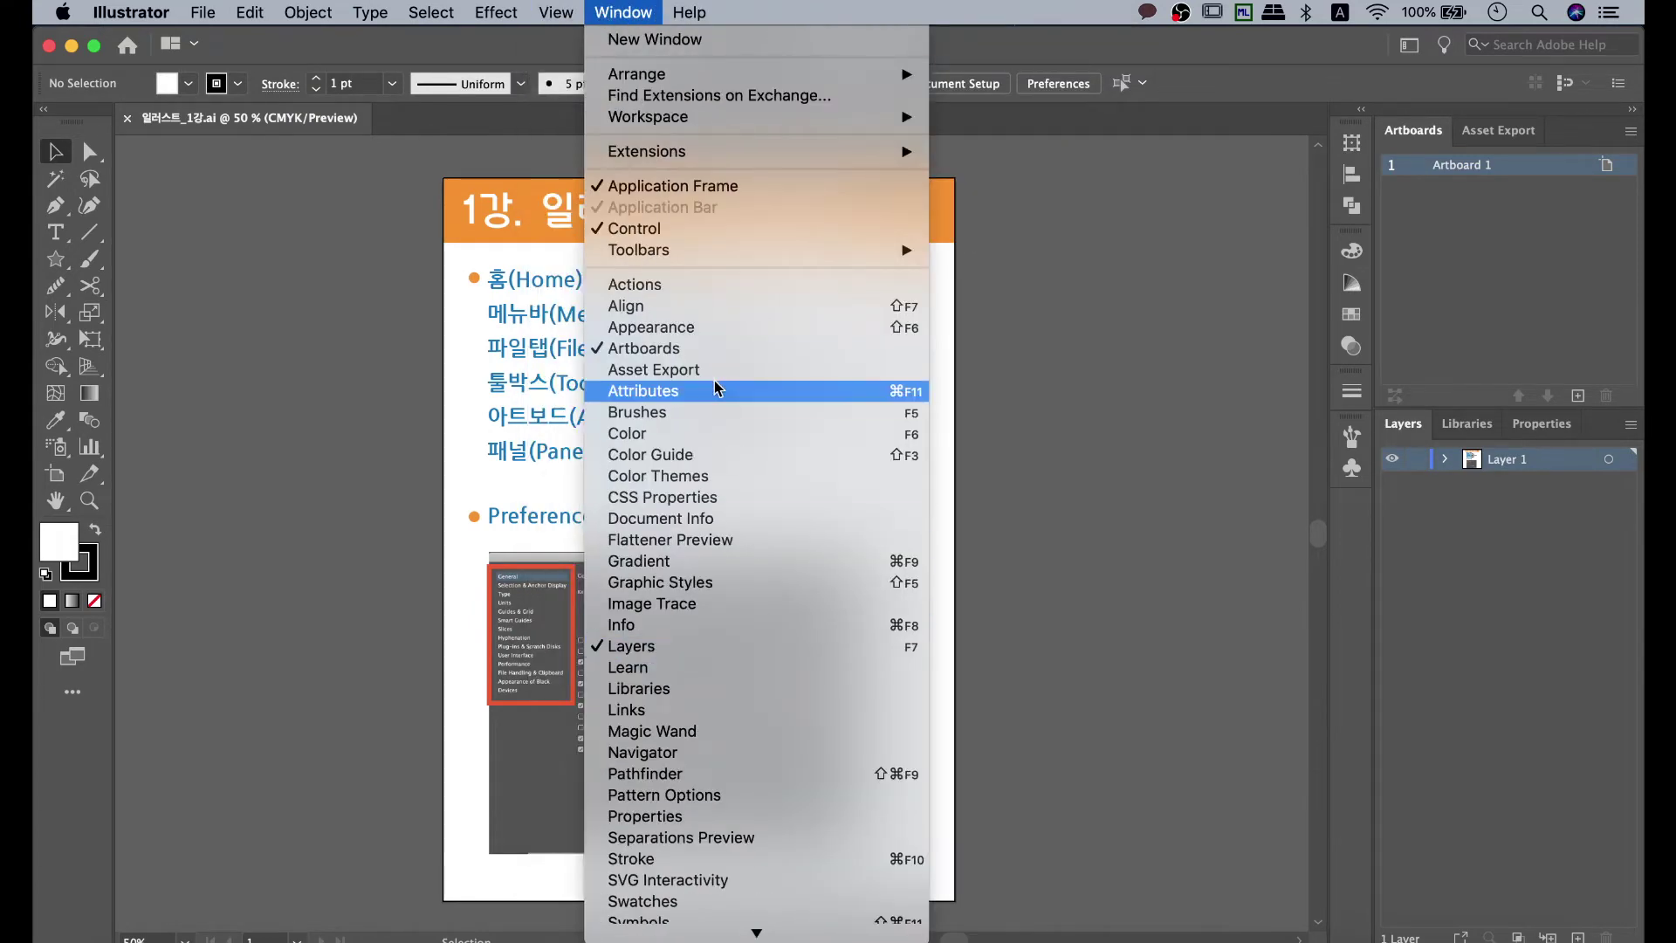
click(318, 349)
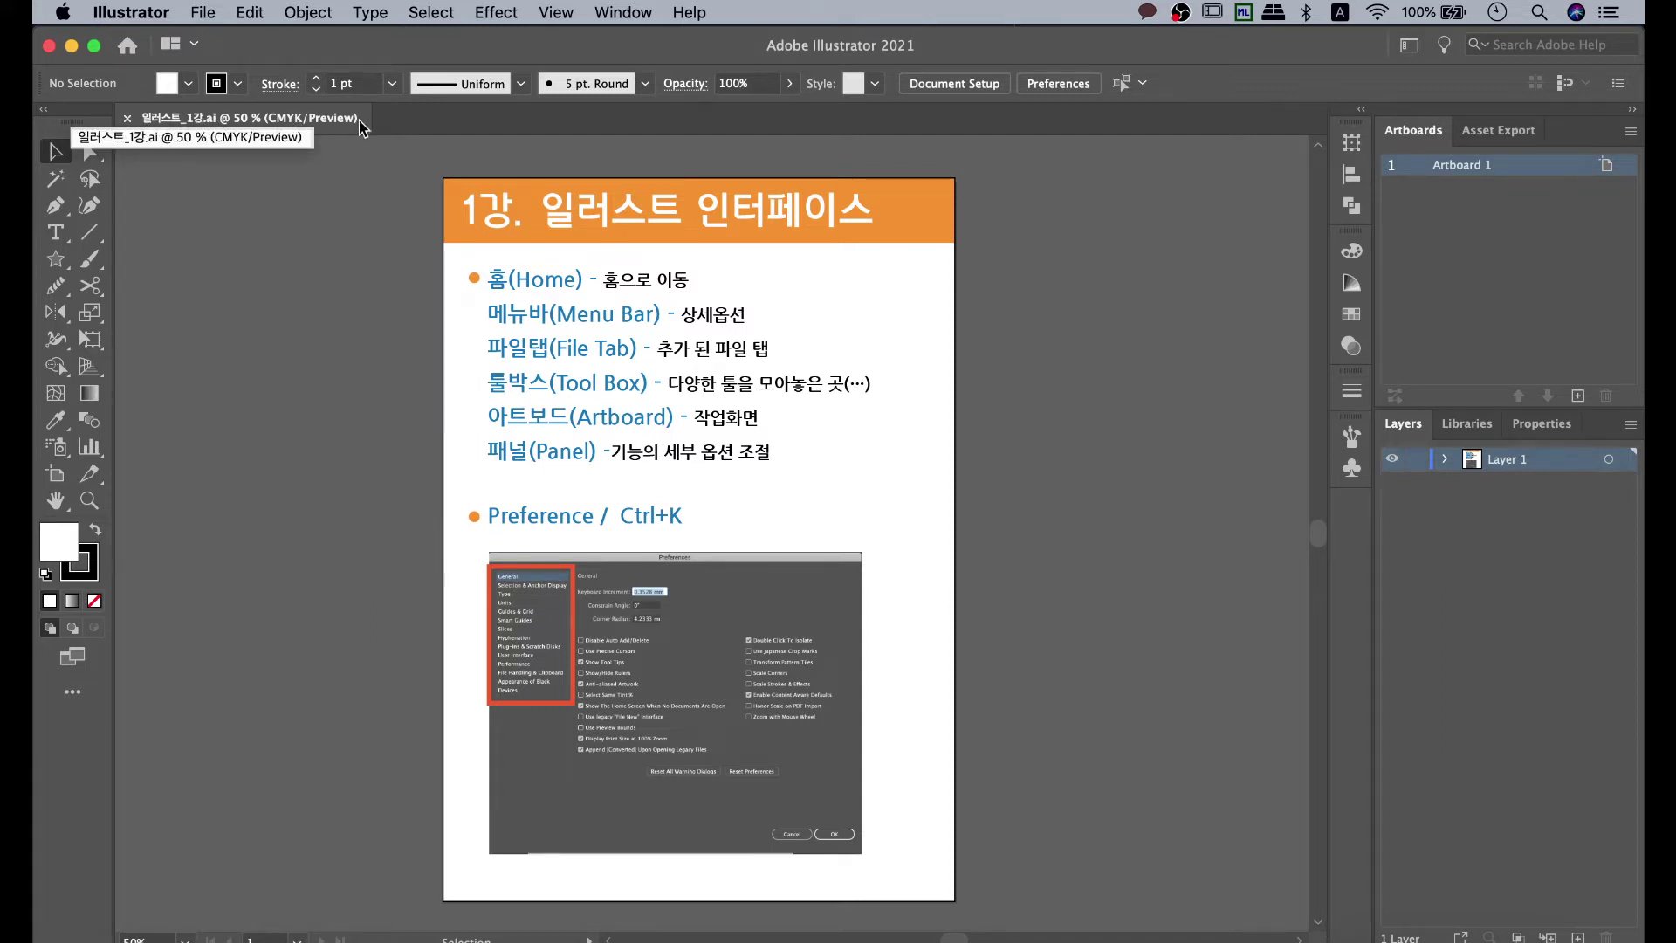
Detach the document 일러스트_1강.ai into a floating window and dock it back as a file tab.
mouse_move(232, 140)
mouse_down()
mouse_move(310, 175)
mouse_move(270, 122)
mouse_move(262, 209)
mouse_move(228, 134)
mouse_move(255, 151)
mouse_up()
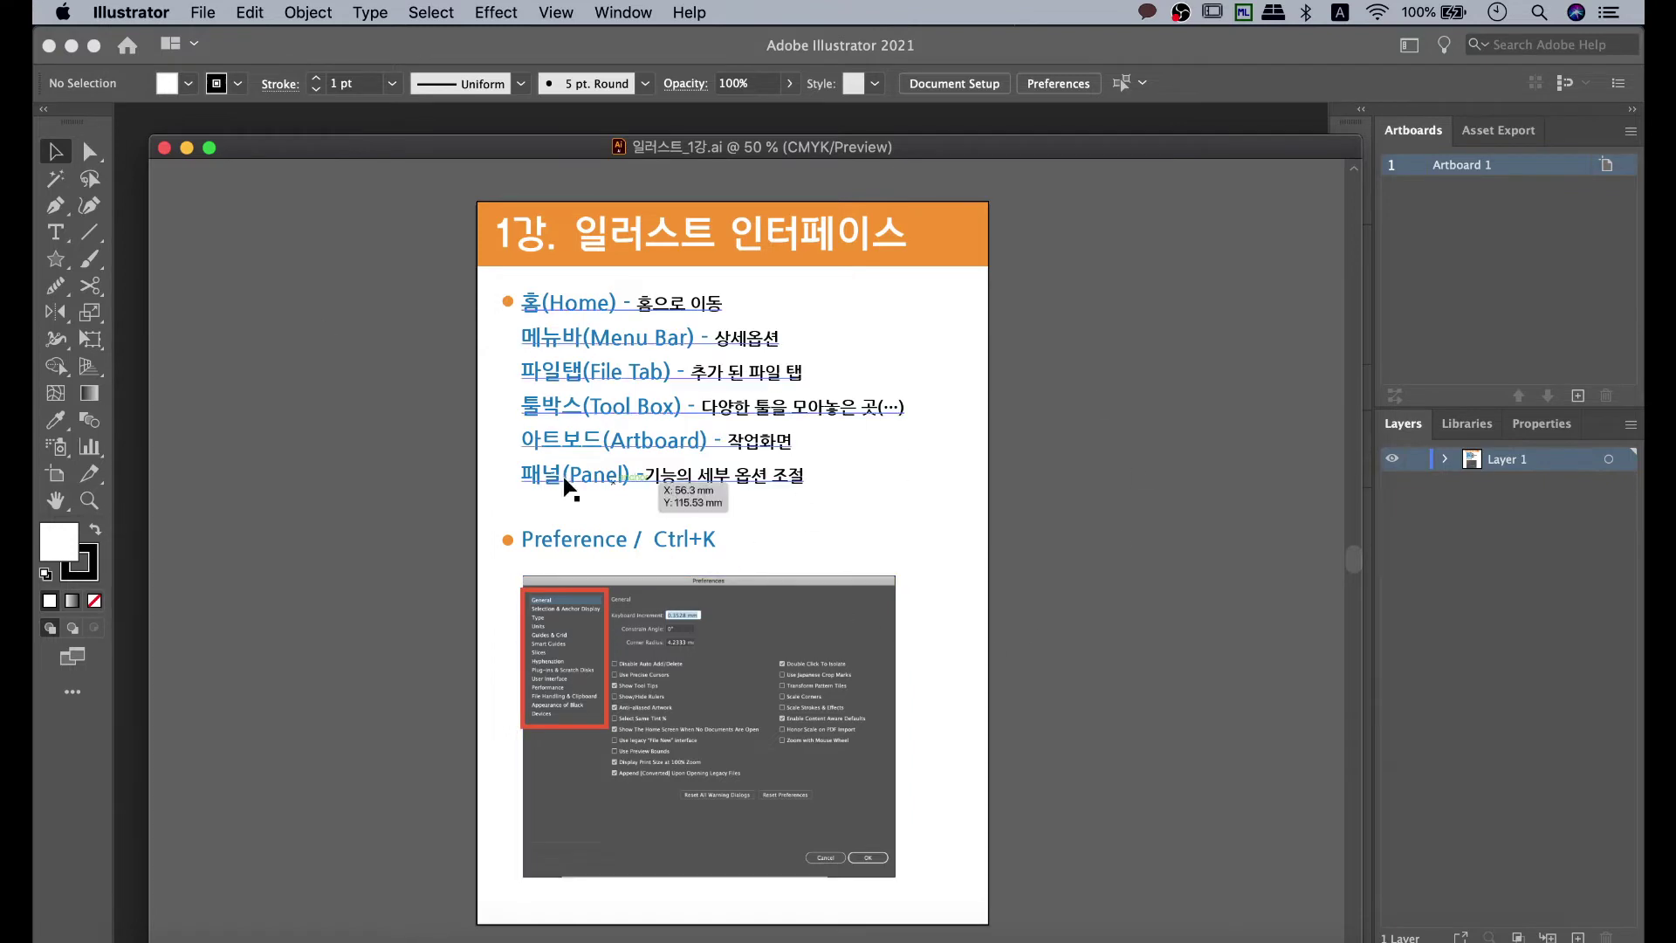
drag(291, 160, 262, 123)
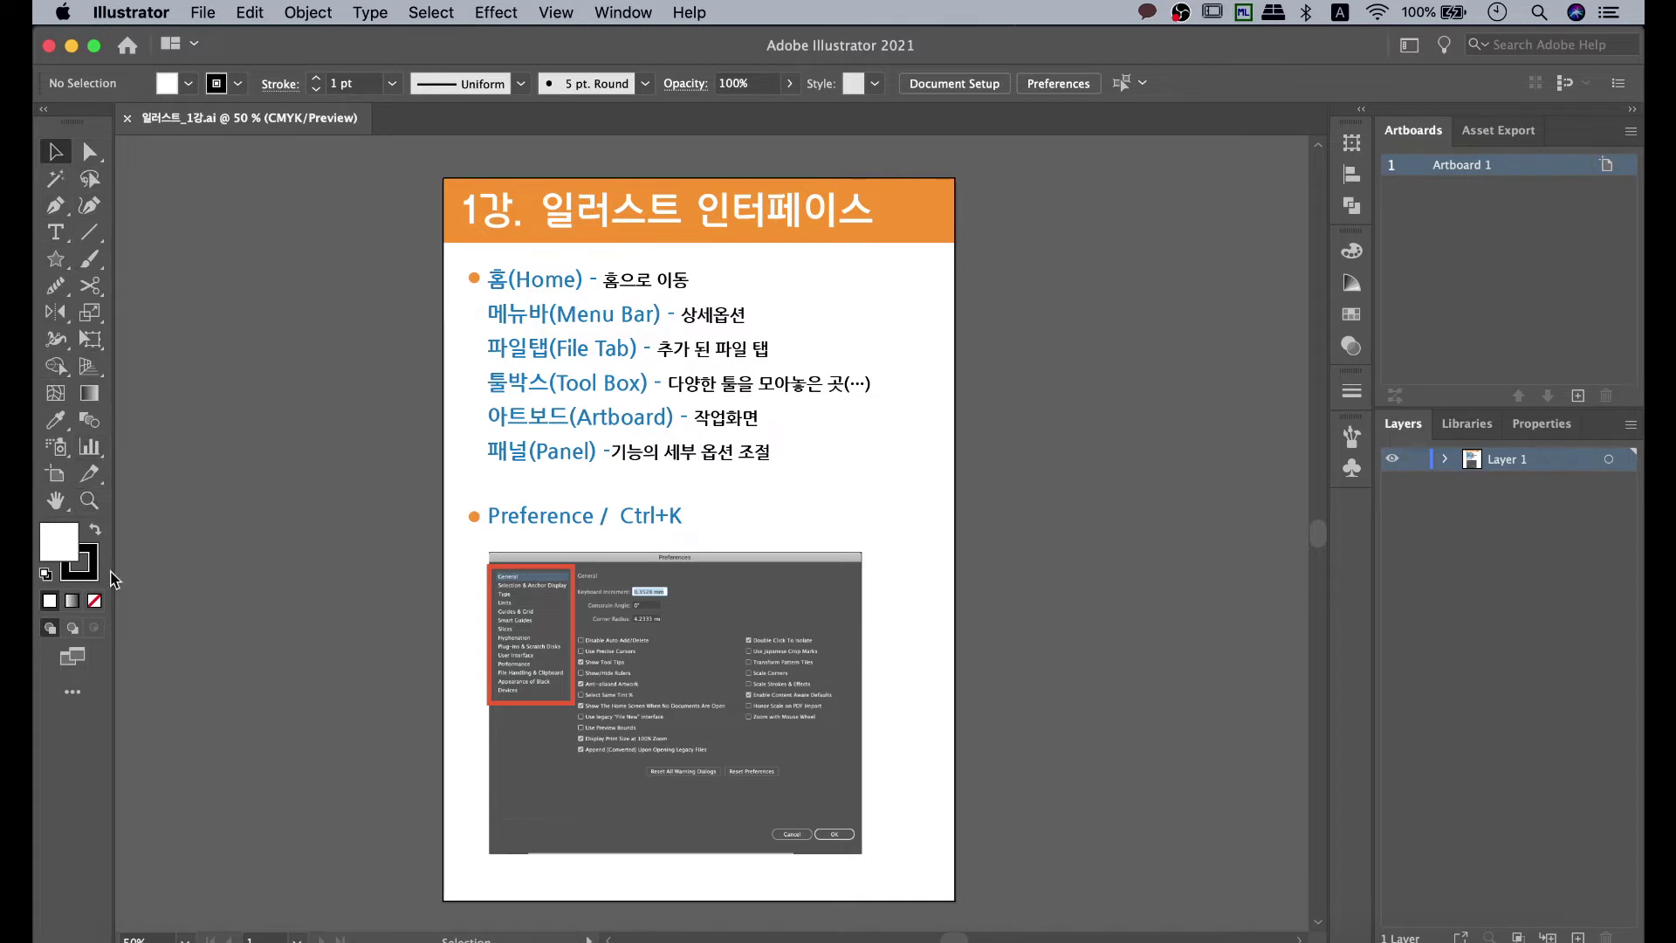
Open the list of all tools and switch the toolbar to the Basic set.
click(72, 691)
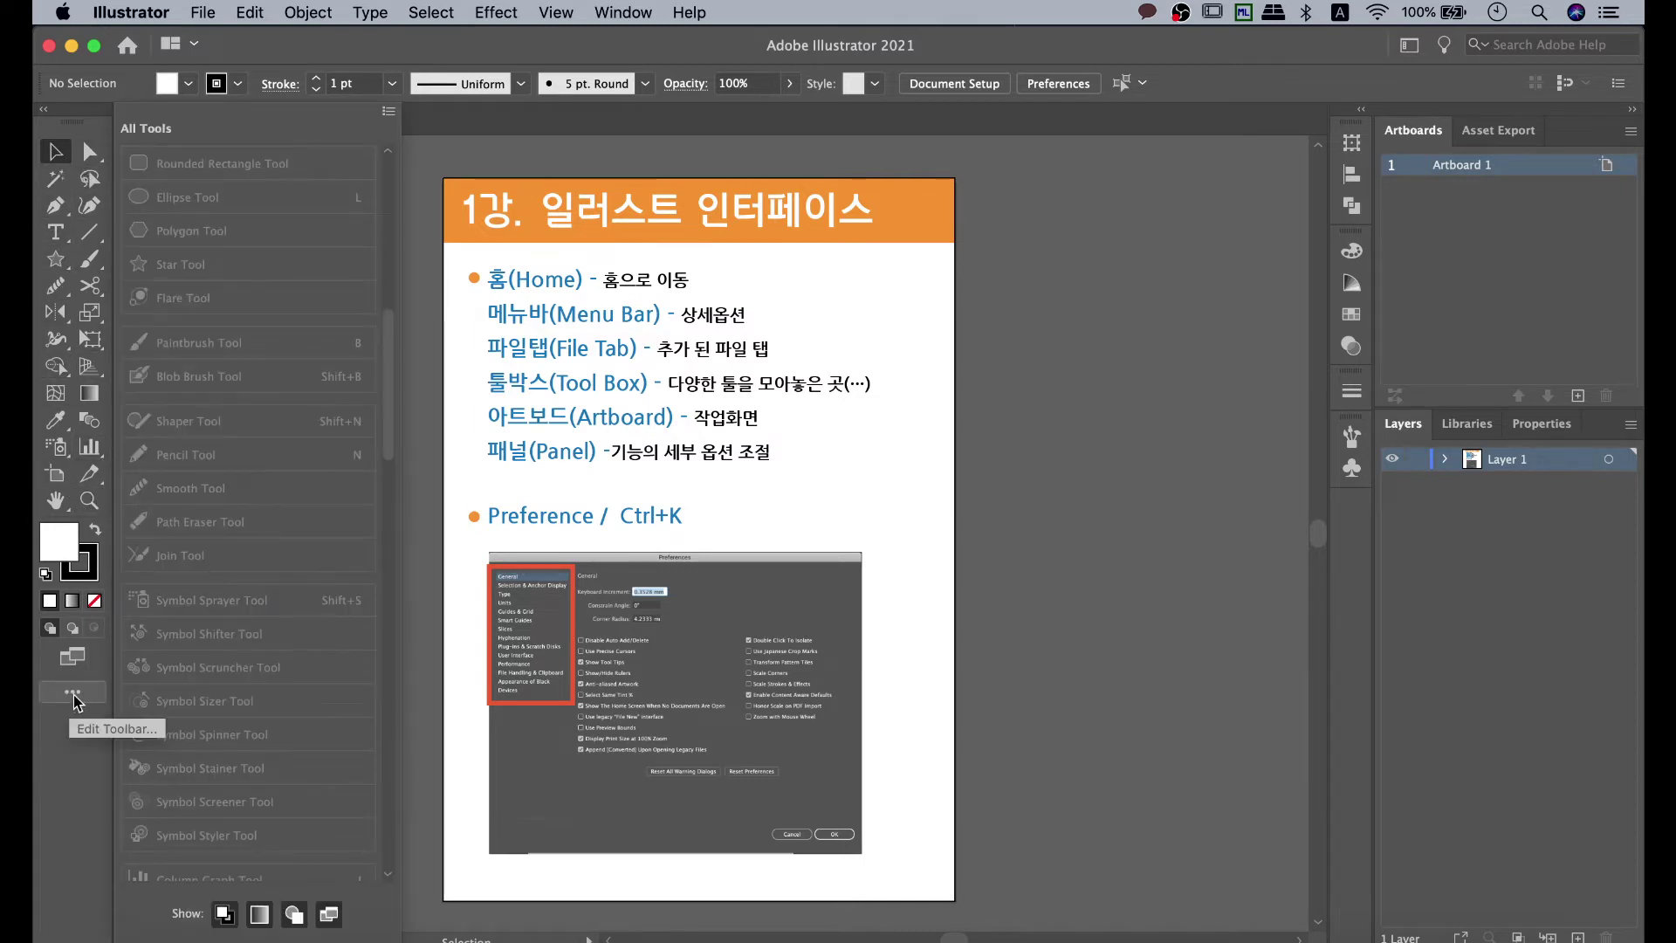
click(73, 693)
click(73, 693)
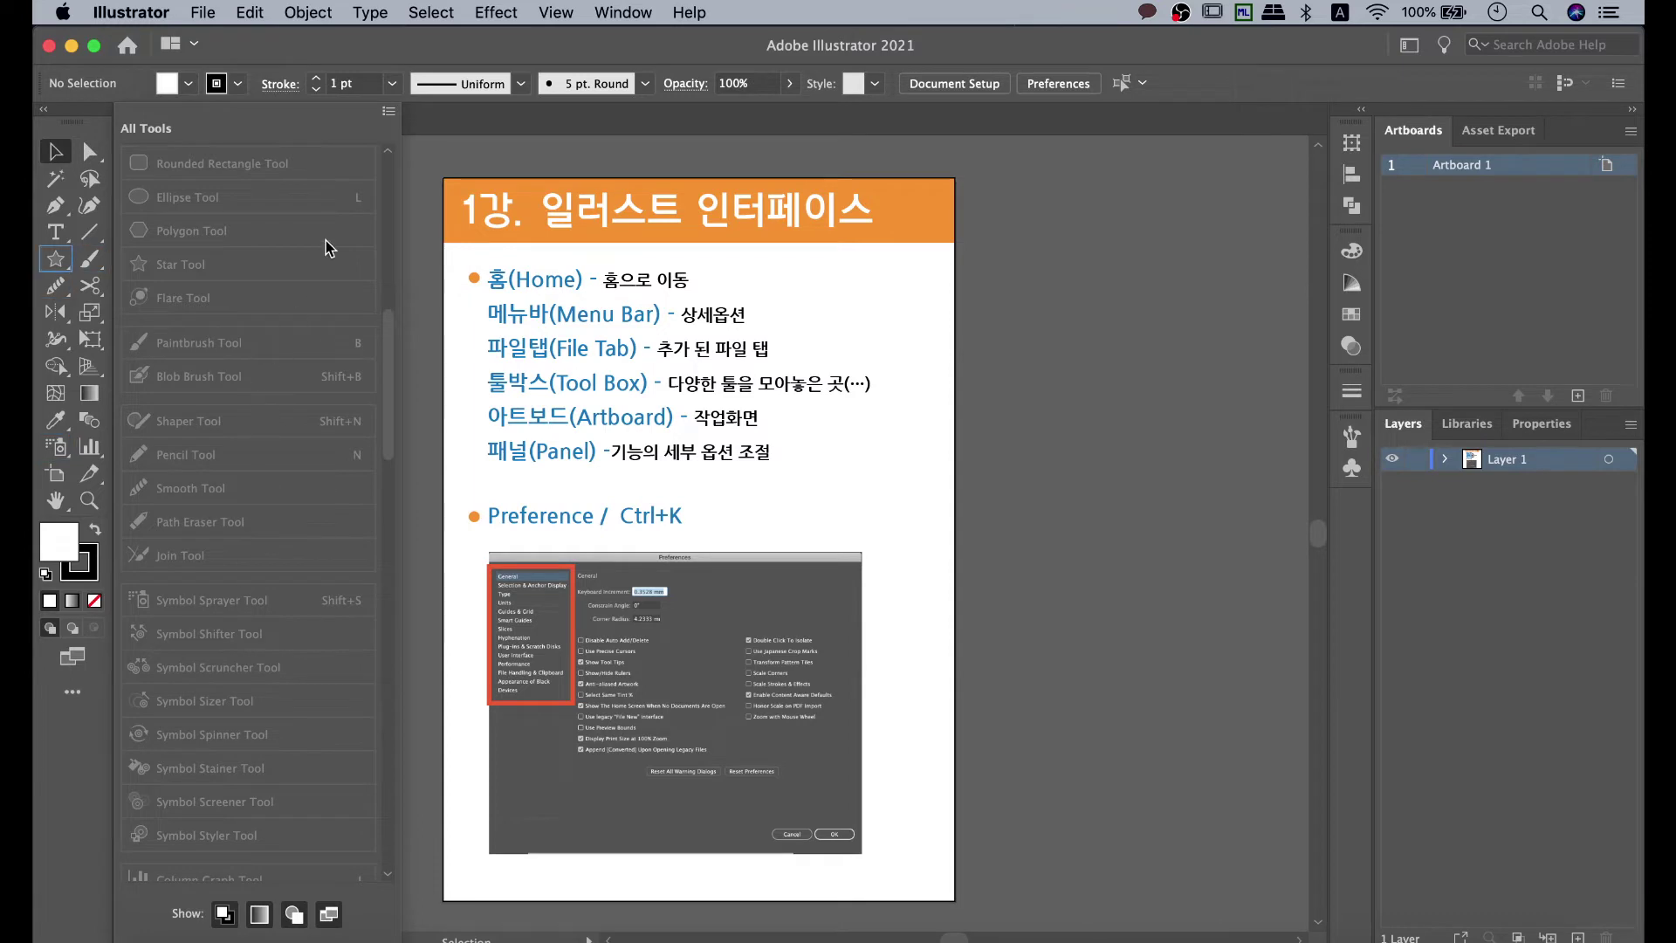
click(388, 112)
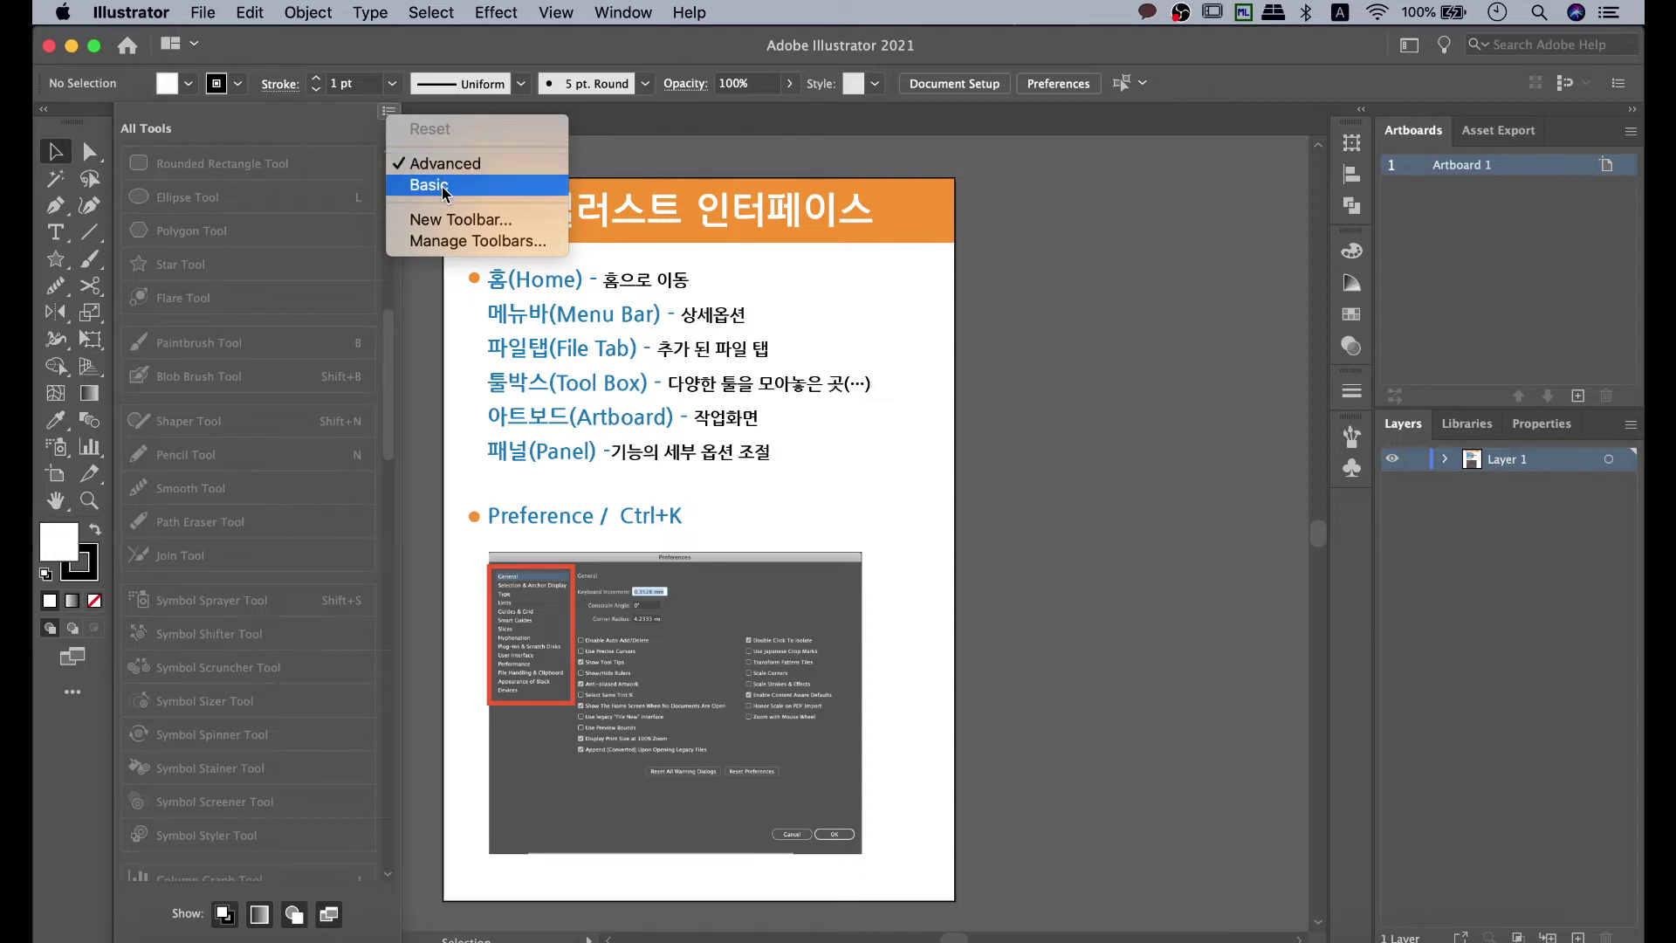
click(442, 184)
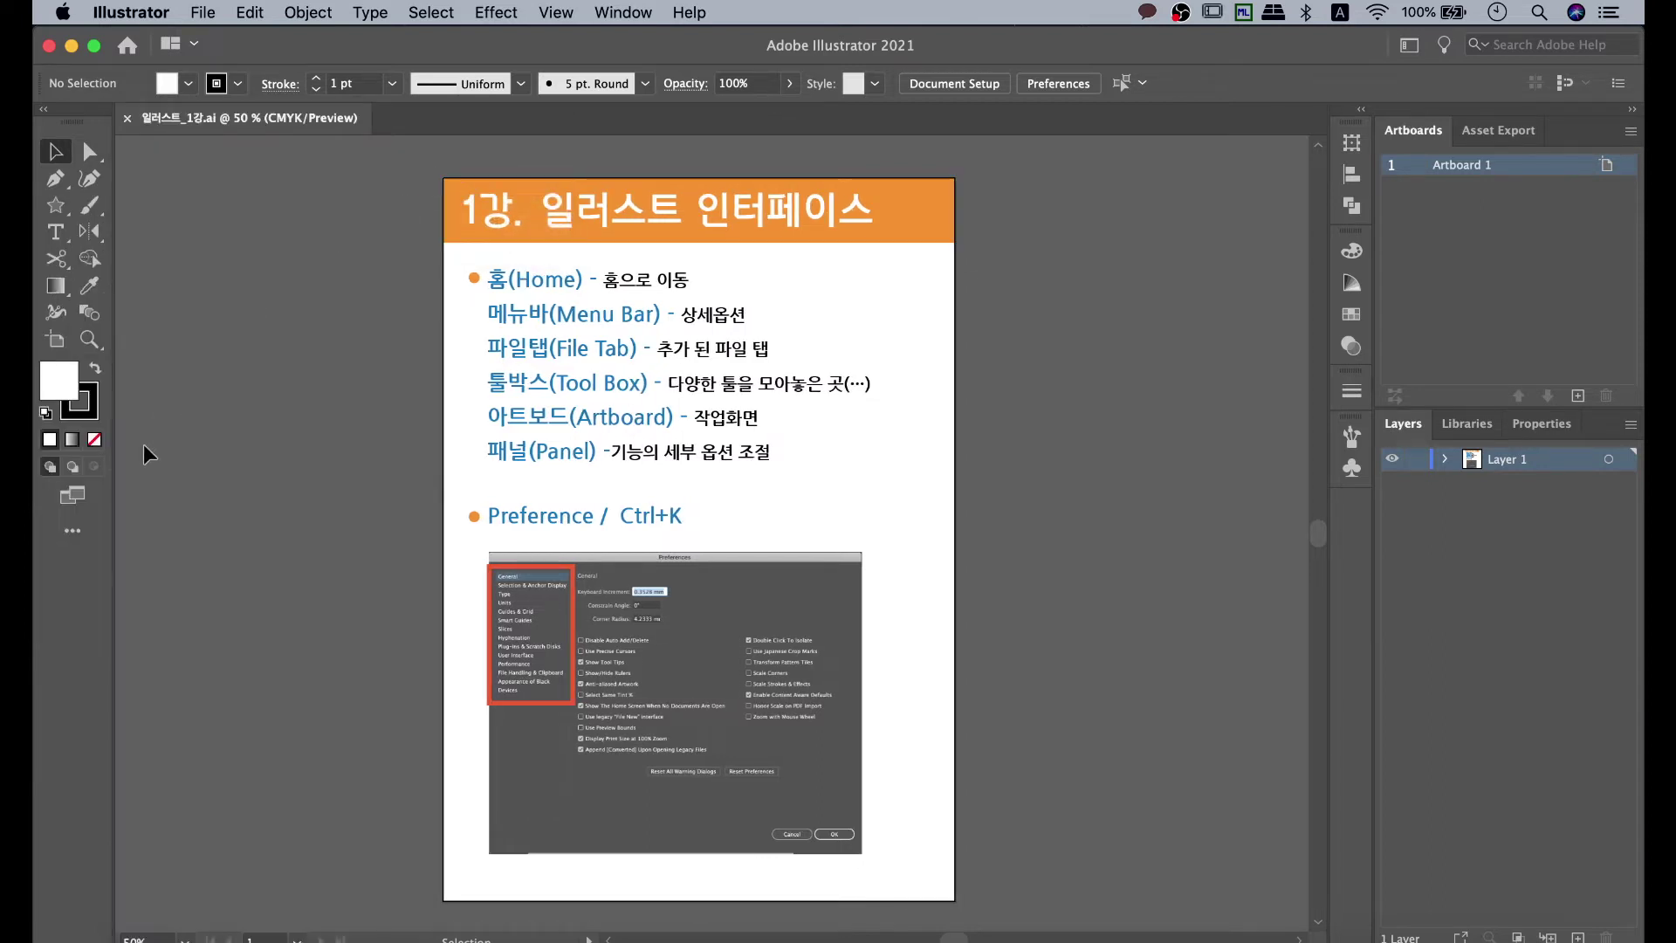
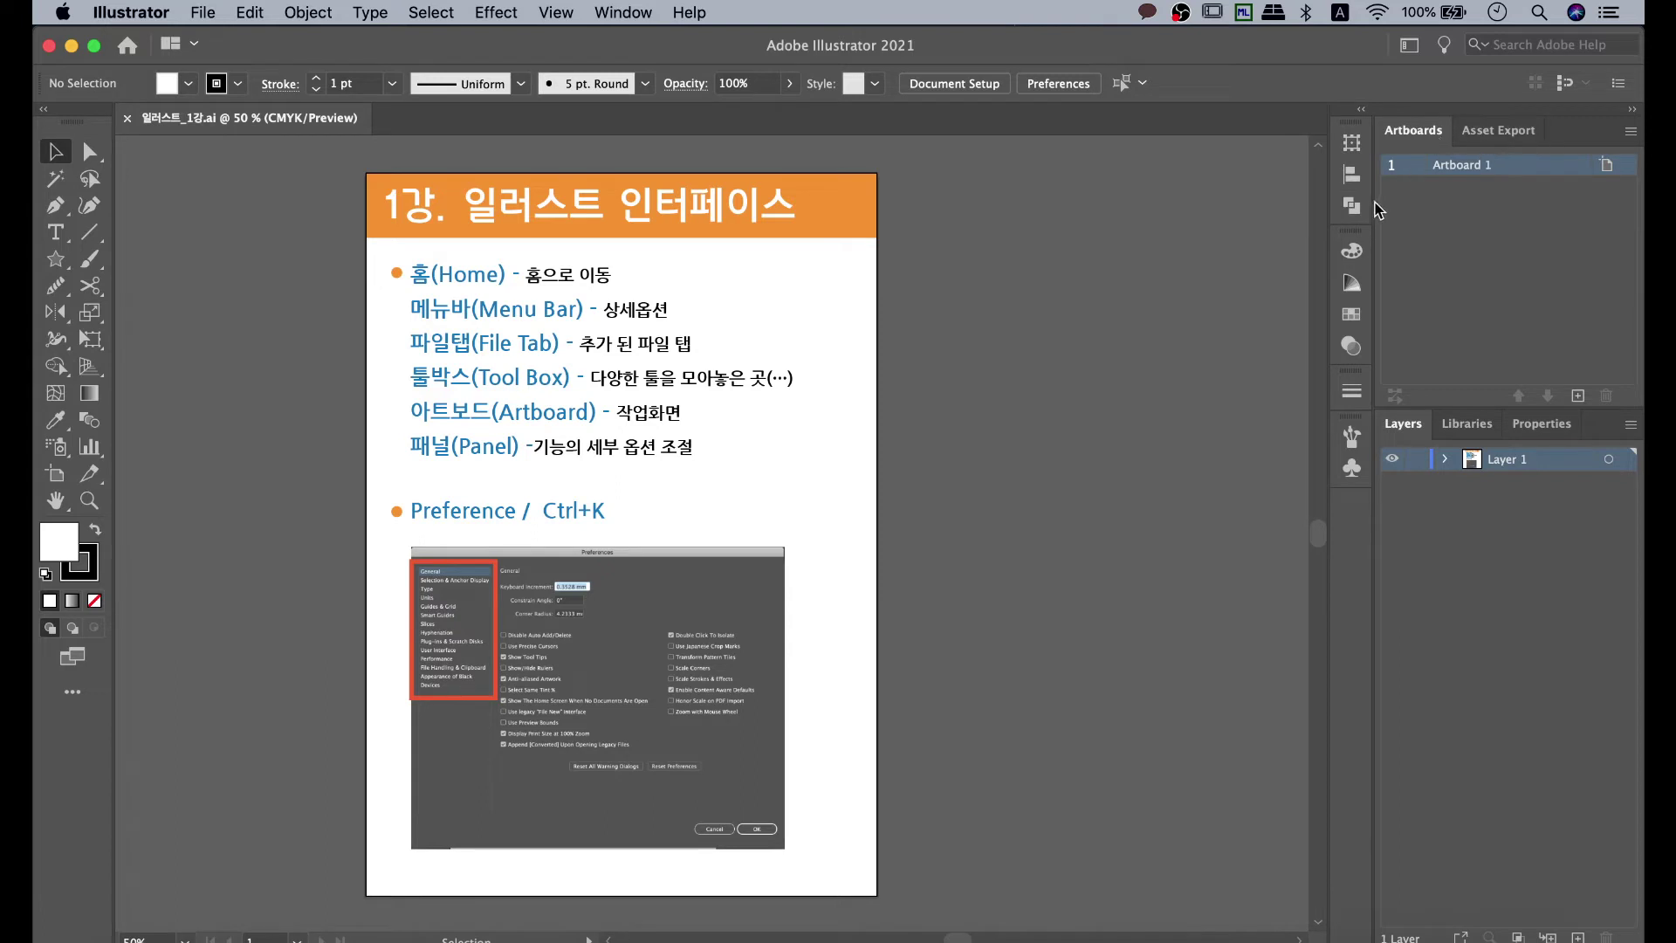
Switch the workspace to Essentials.
drag(1376, 202, 1266, 204)
drag(1515, 199, 1556, 201)
click(1410, 47)
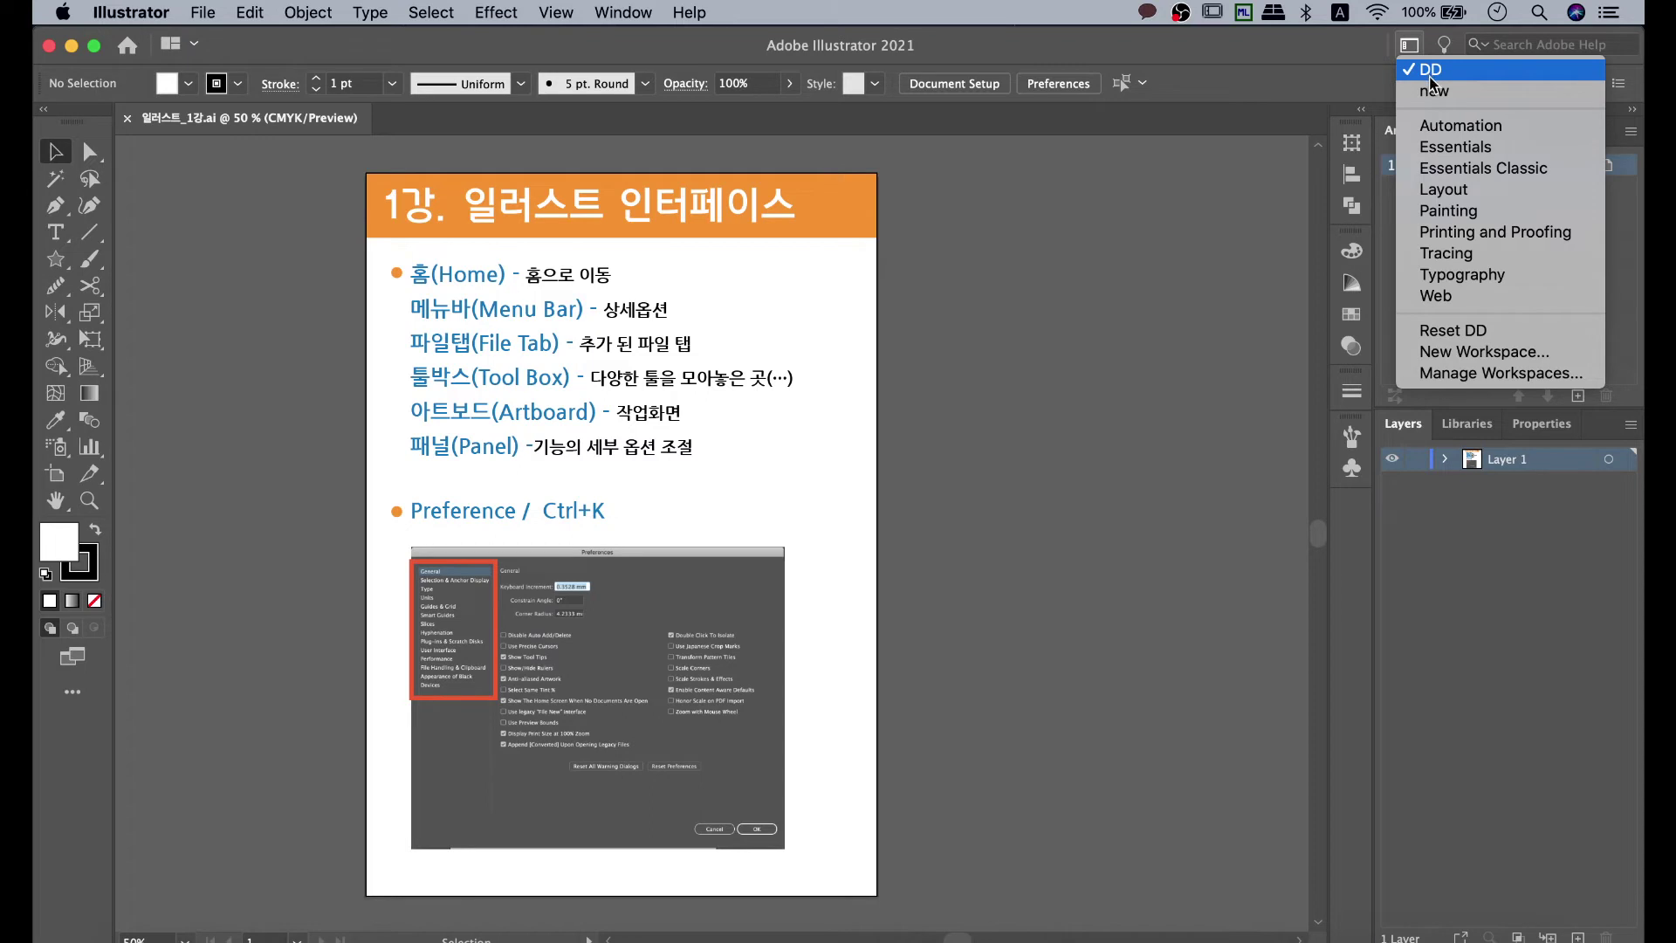
click(1493, 160)
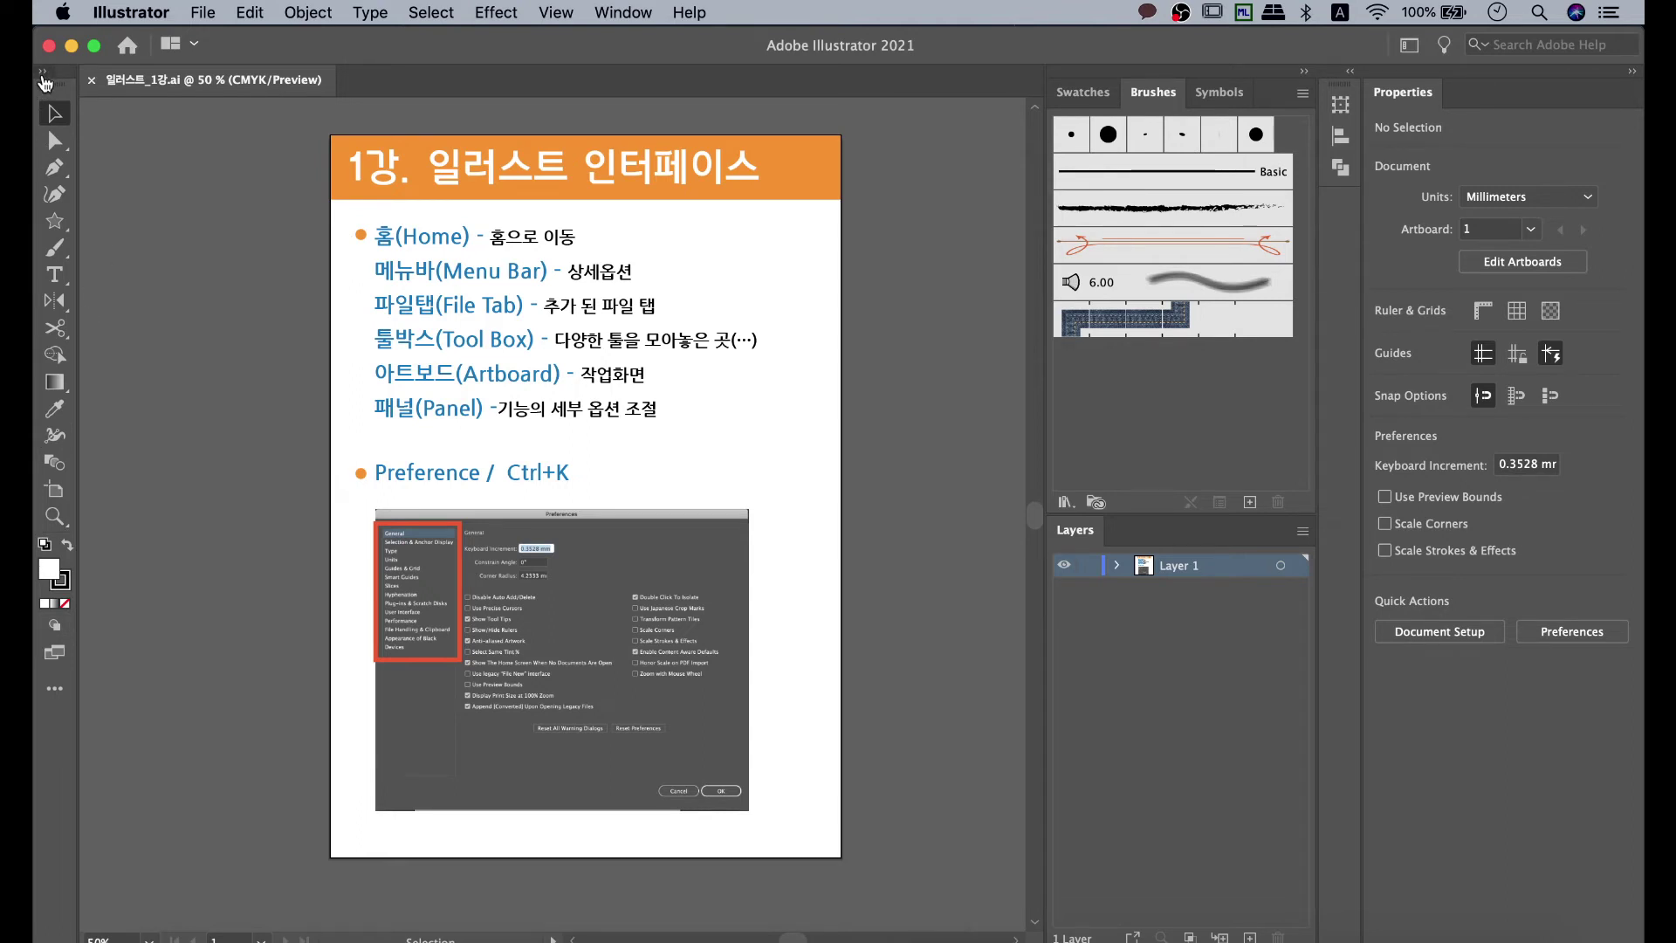
Expand the toolbar to two columns and switch it to the Advanced set.
click(44, 77)
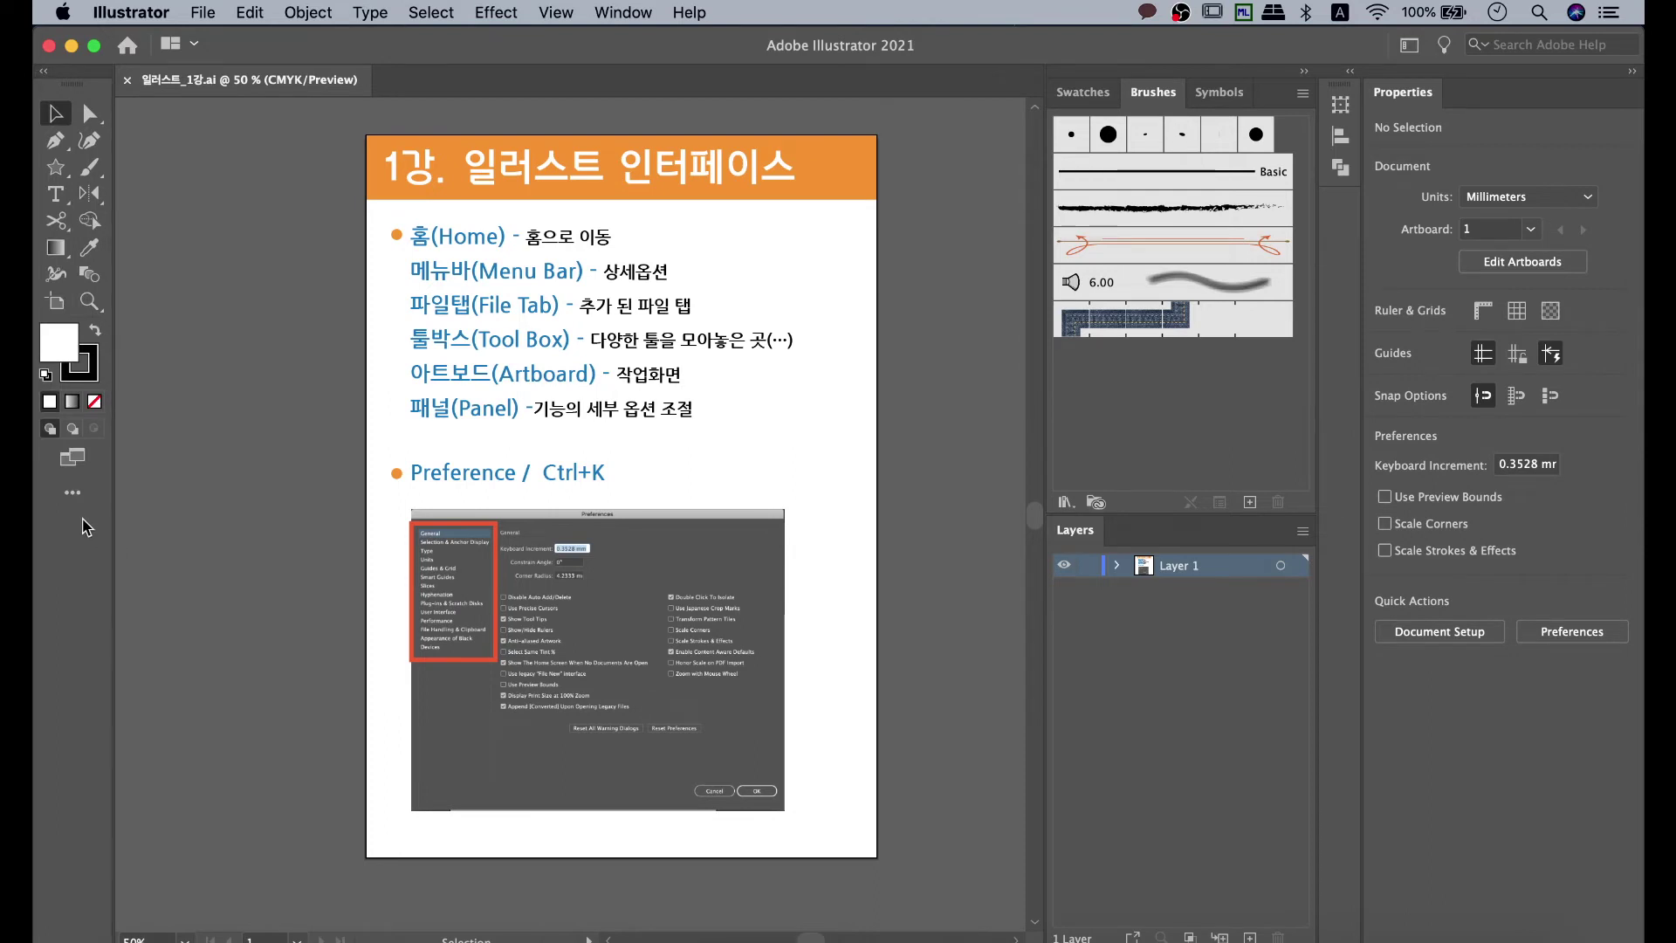
click(75, 494)
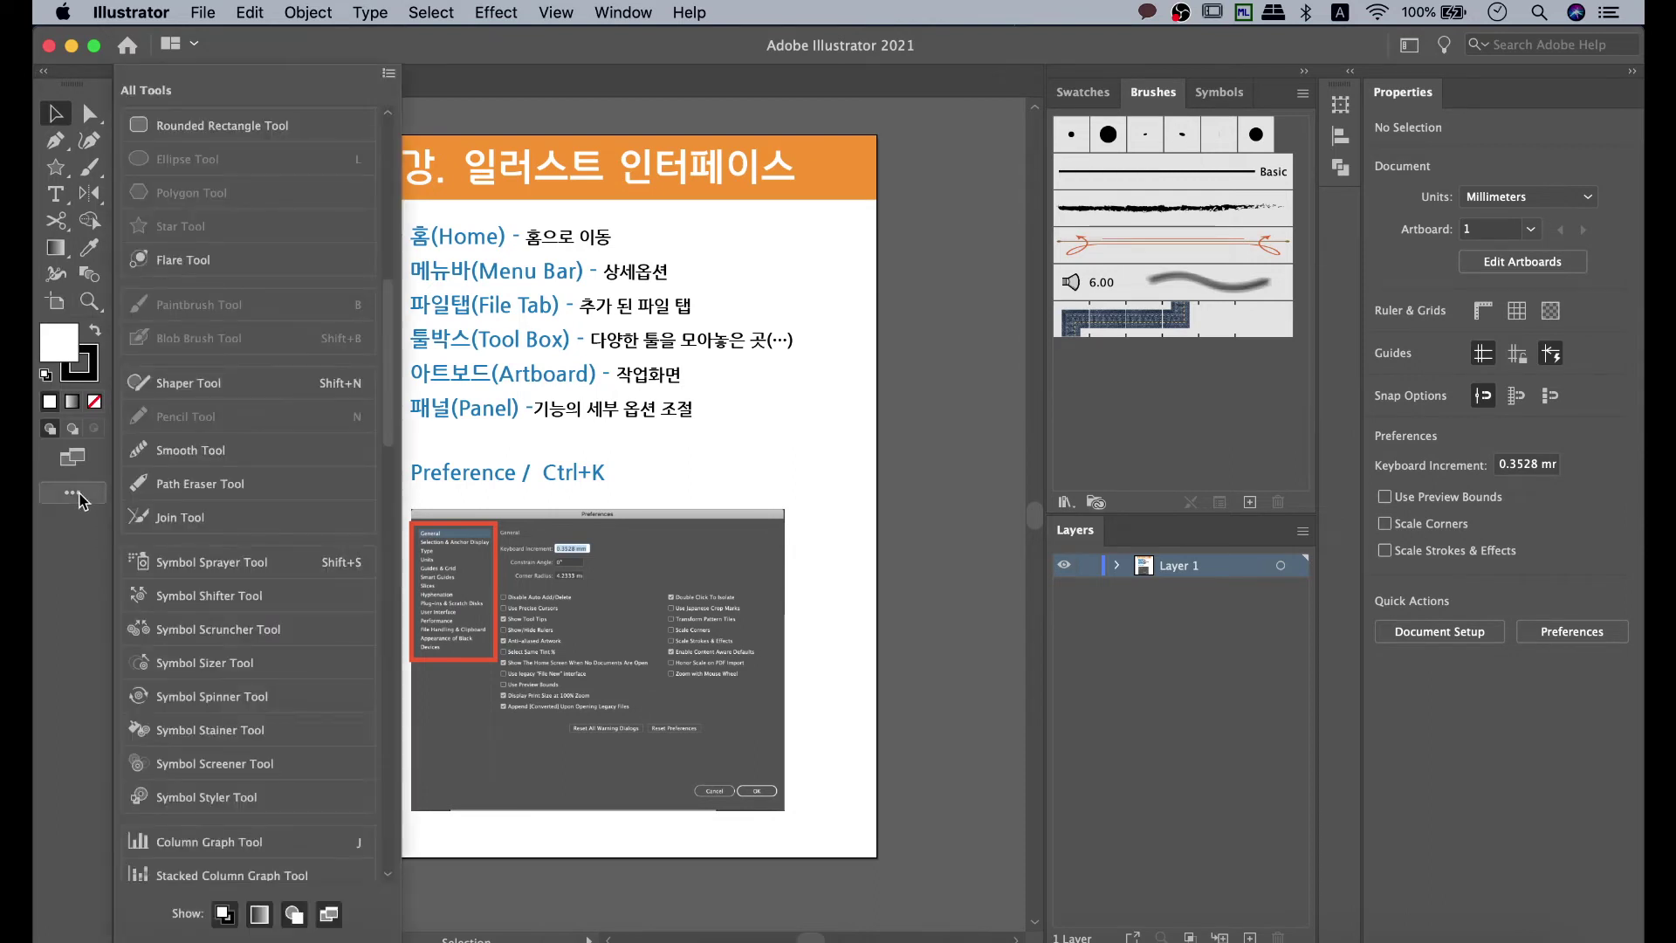
click(390, 75)
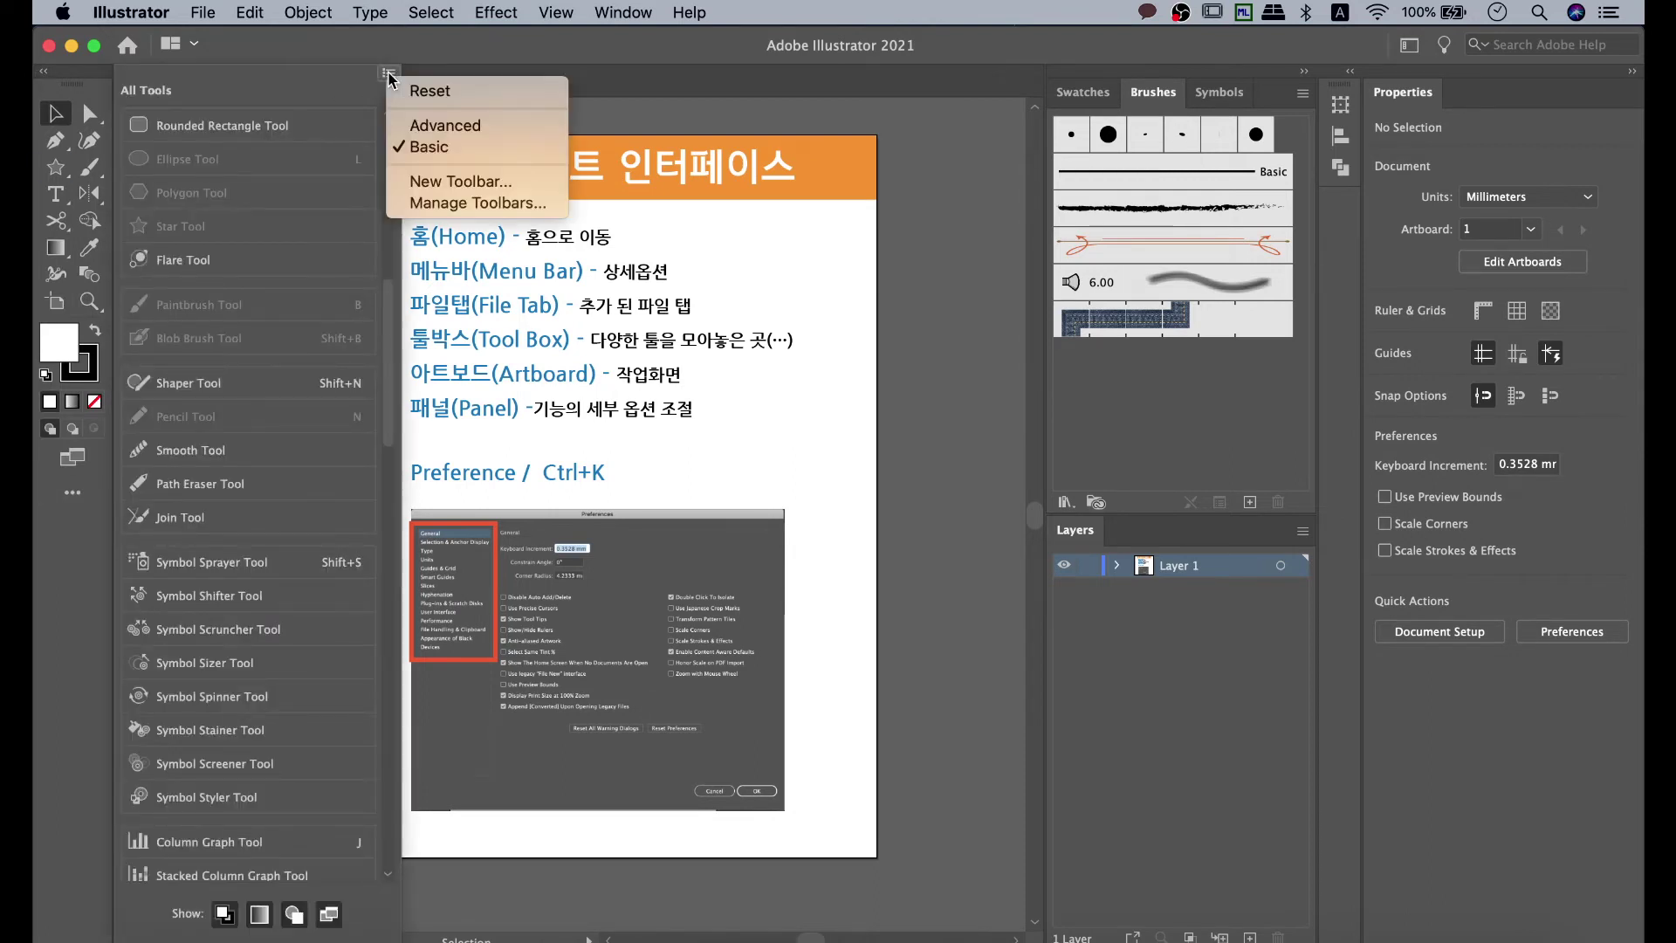
click(445, 127)
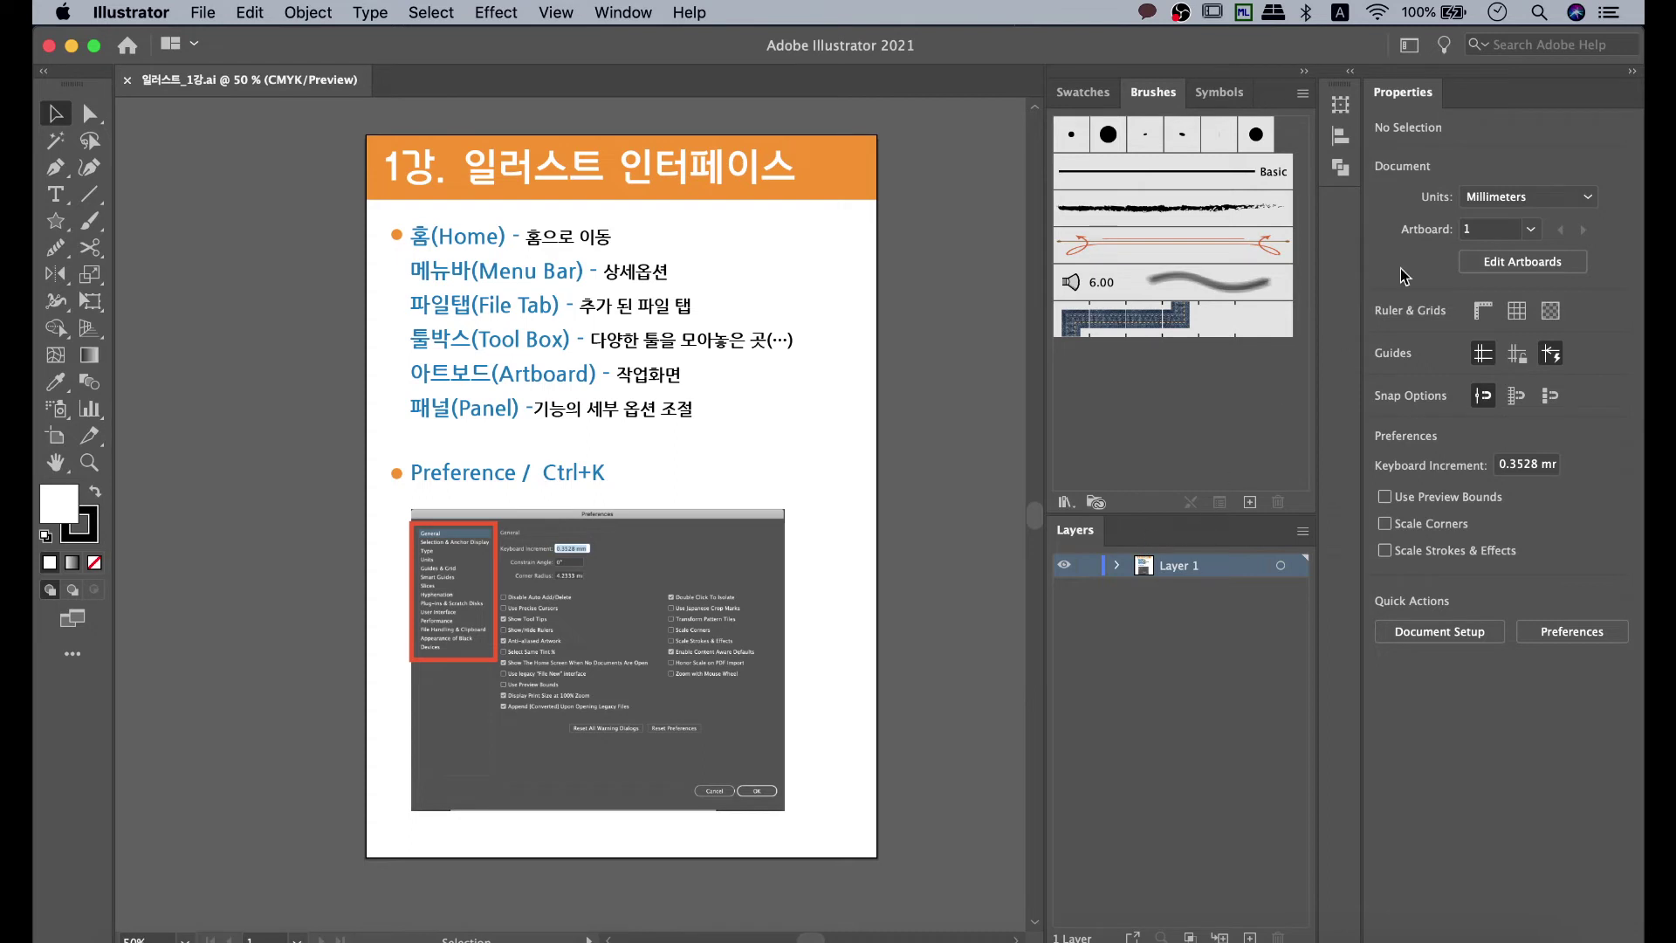
Undock and close the Properties panel, and remove the Transform, Align and Pathfinder icons from the dock.
drag(1418, 95, 1025, 102)
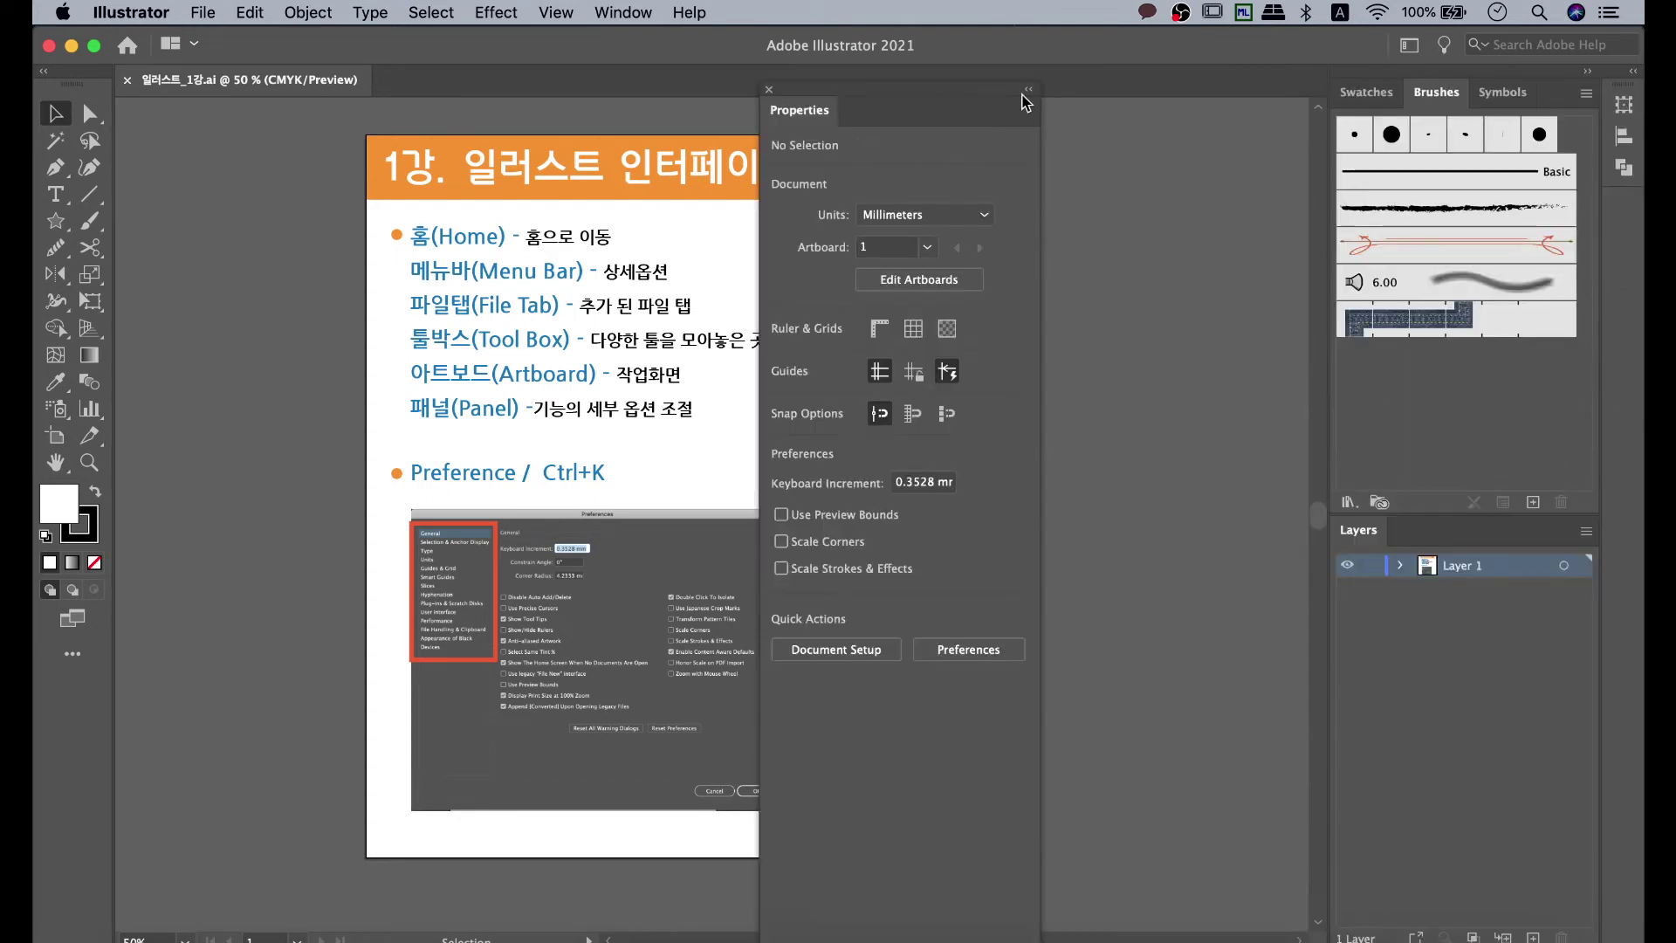
click(769, 89)
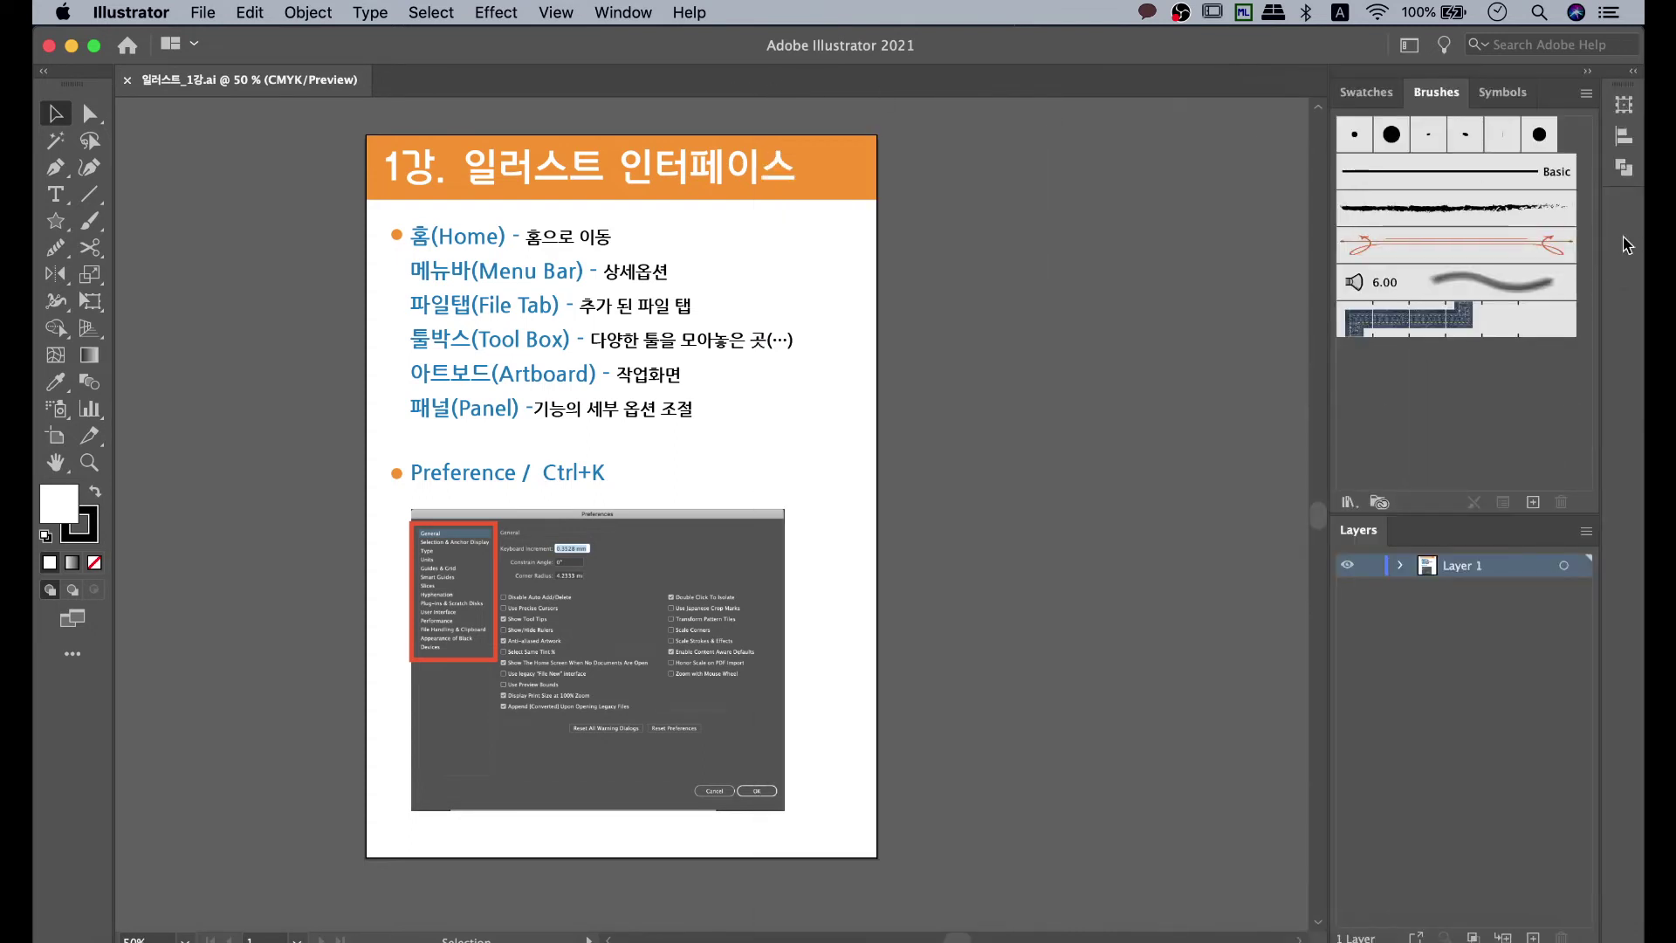
drag(1624, 85, 1123, 108)
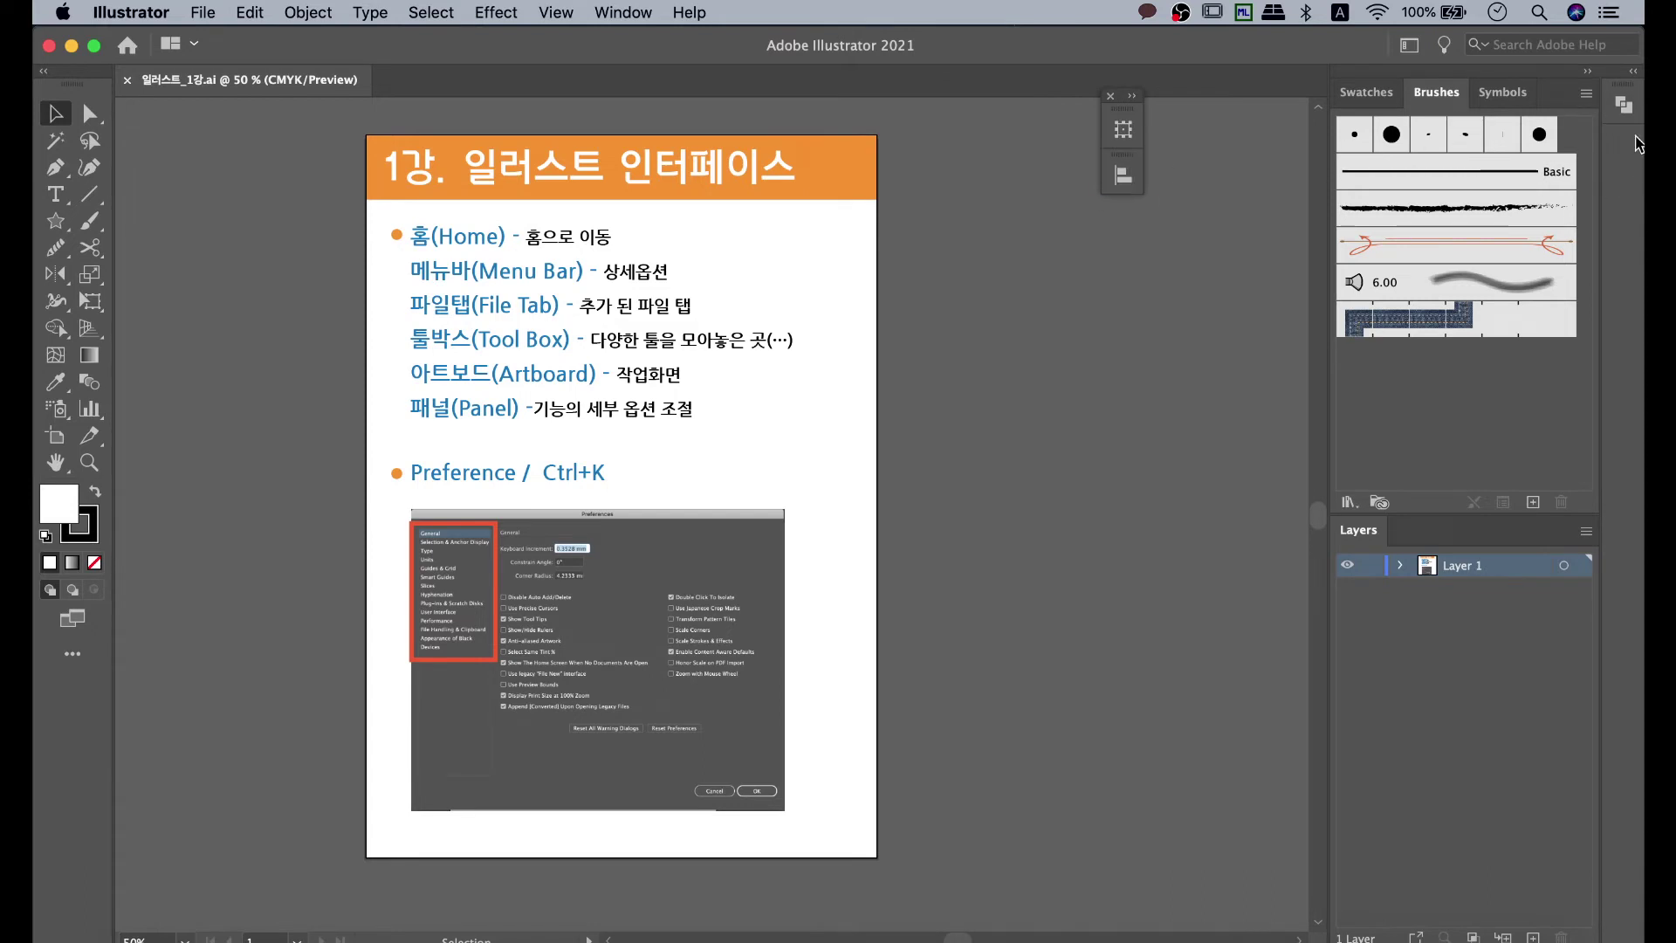
drag(1624, 105, 1134, 224)
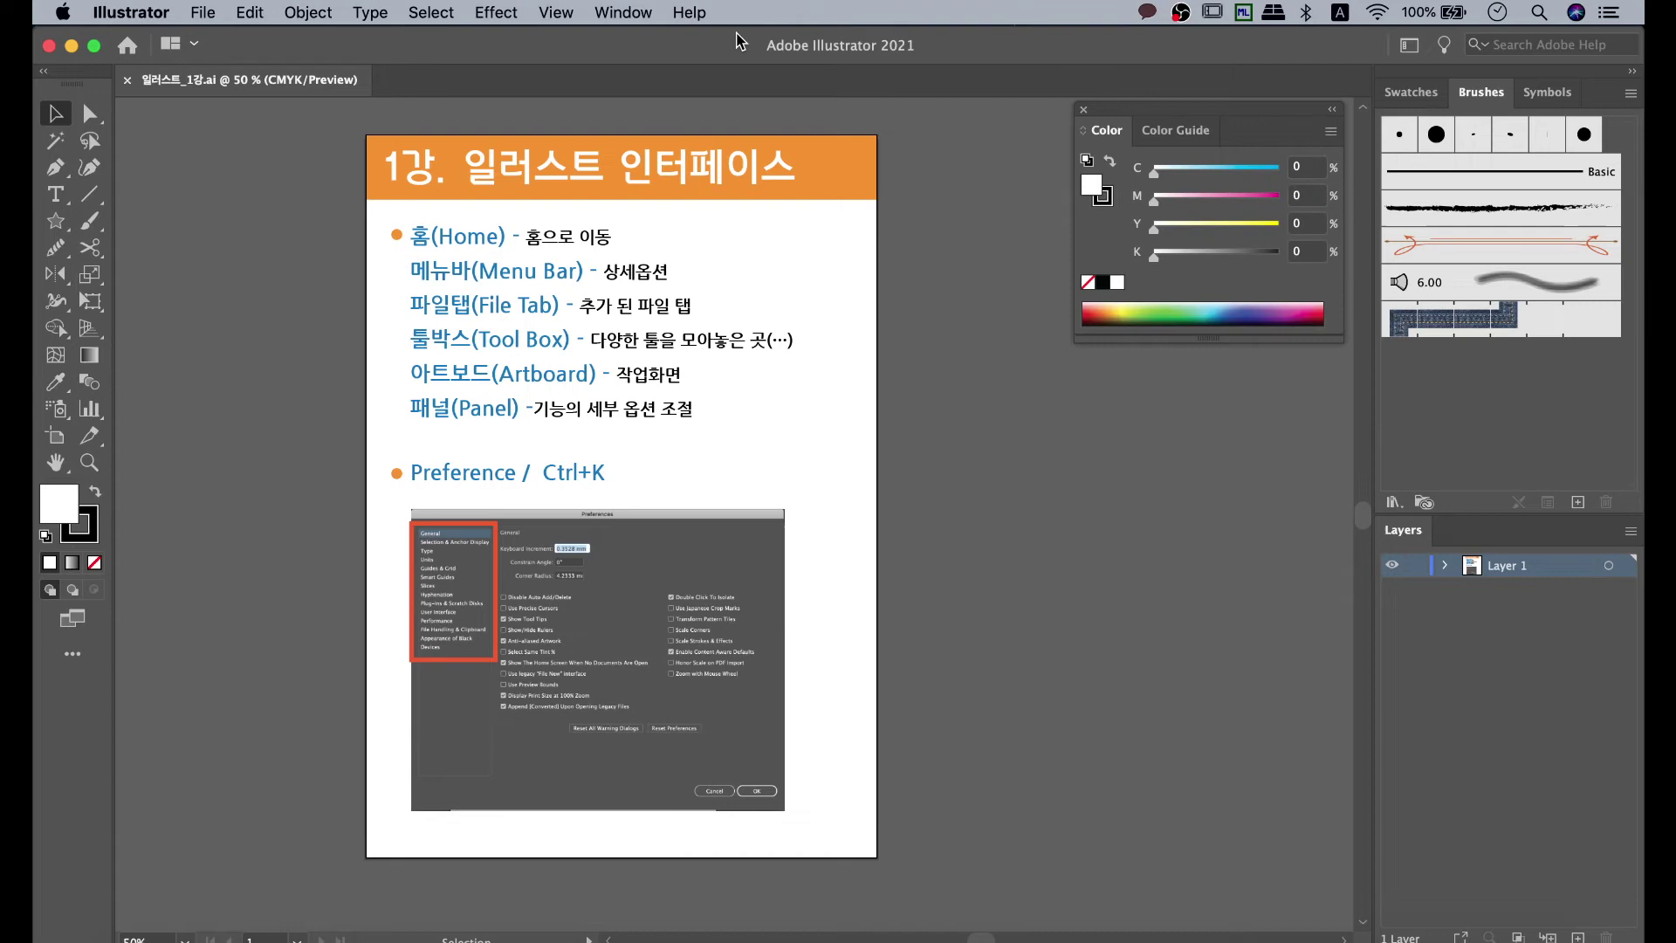
Open the Gradient panel and attach it beneath the floating Color panel.
click(625, 14)
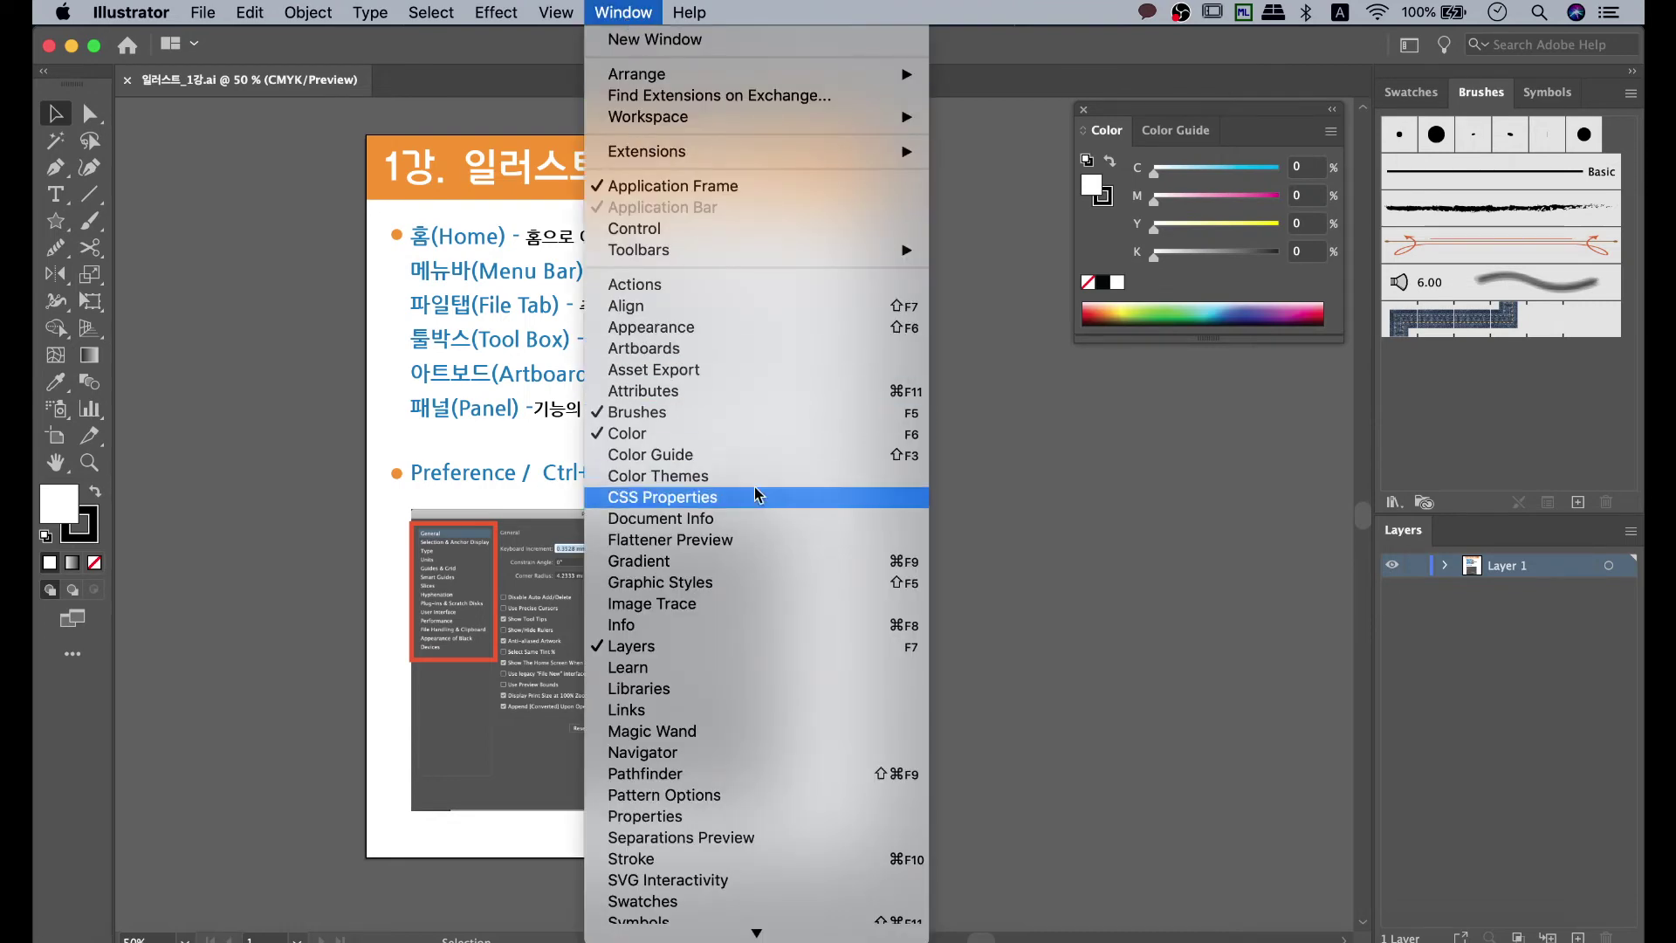
click(740, 563)
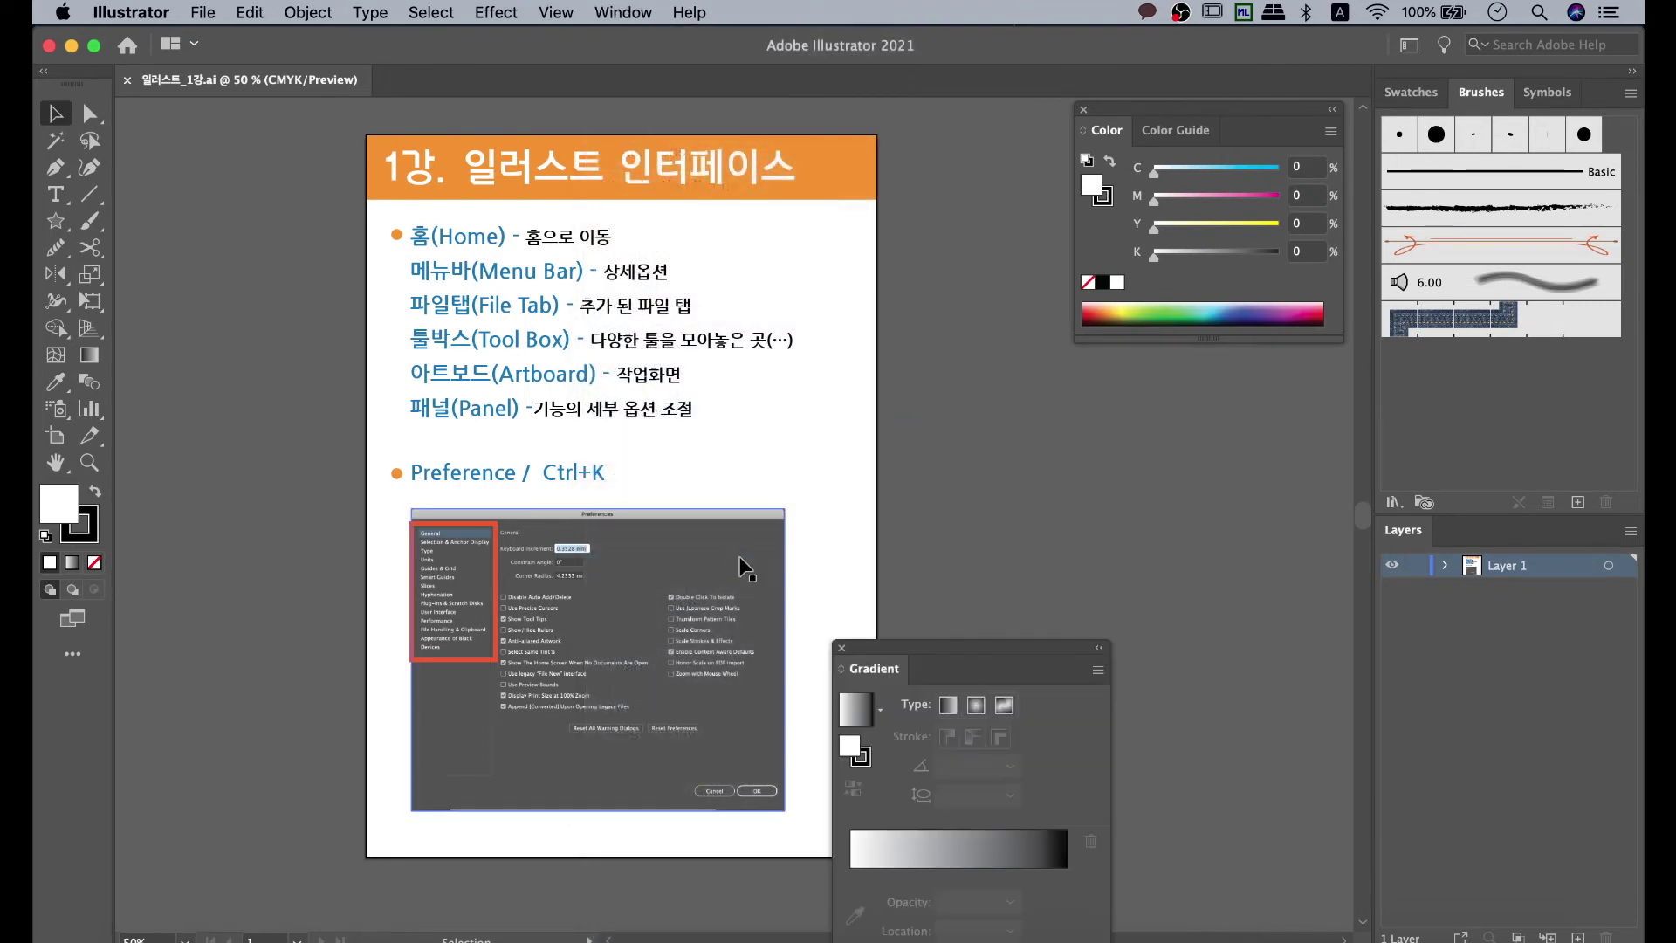
drag(966, 659, 1202, 349)
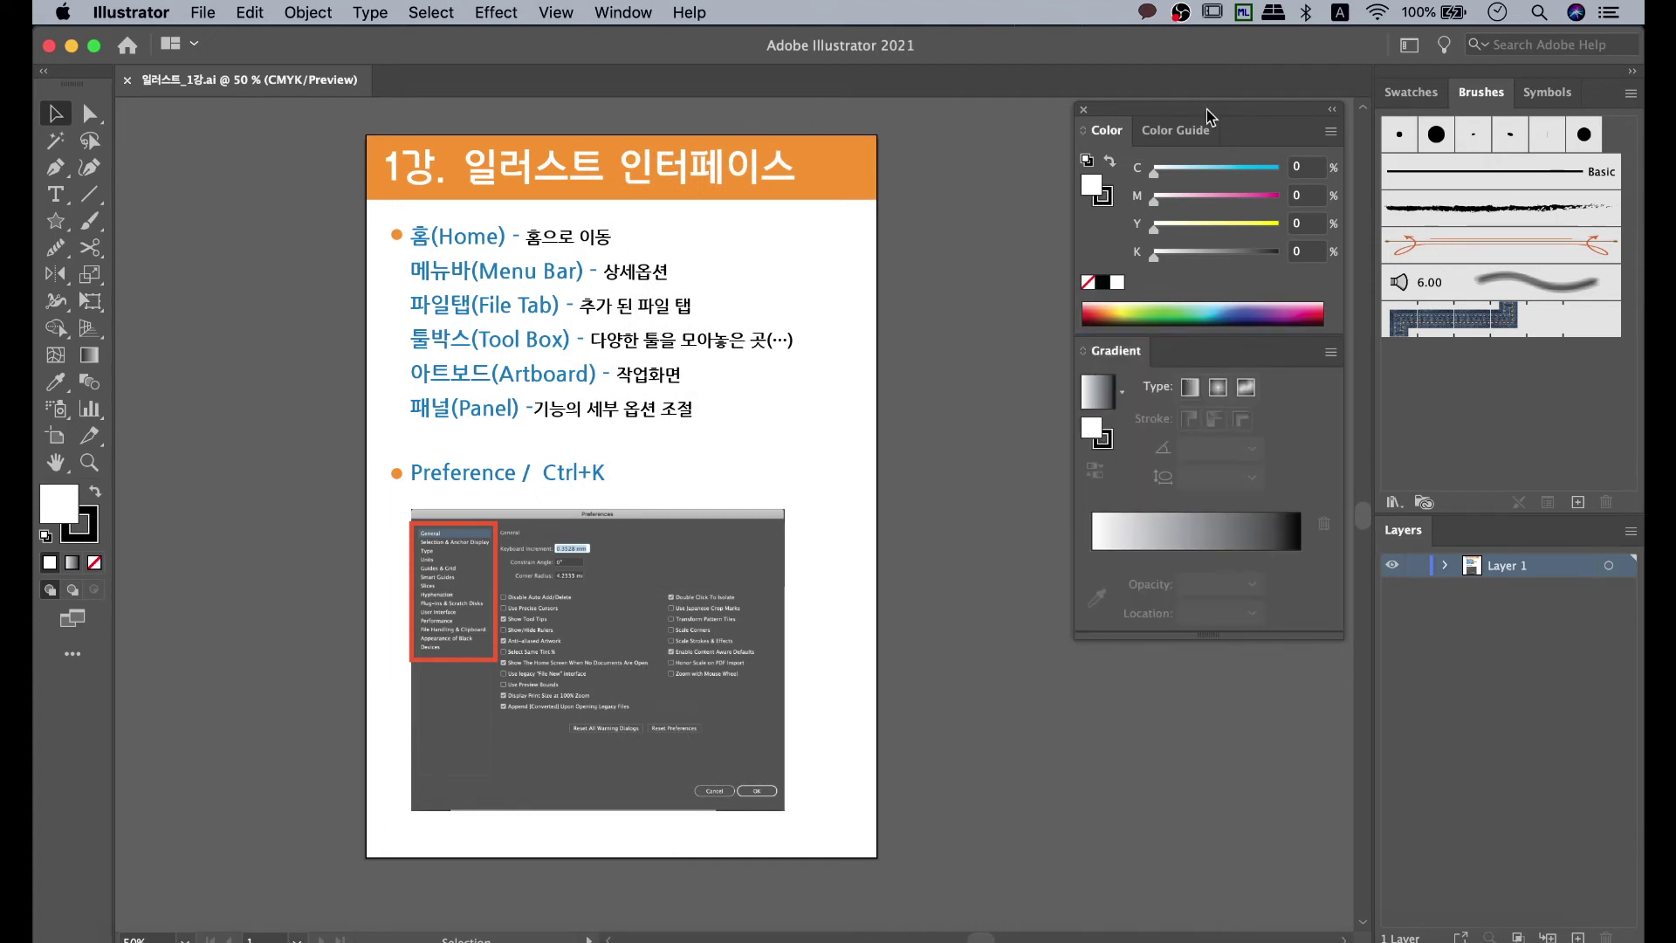
Dock the Color, Color Guide, Gradient, Brushes, Symbols and Swatches panels as icons beside the Layers panel column.
drag(1243, 129, 1370, 125)
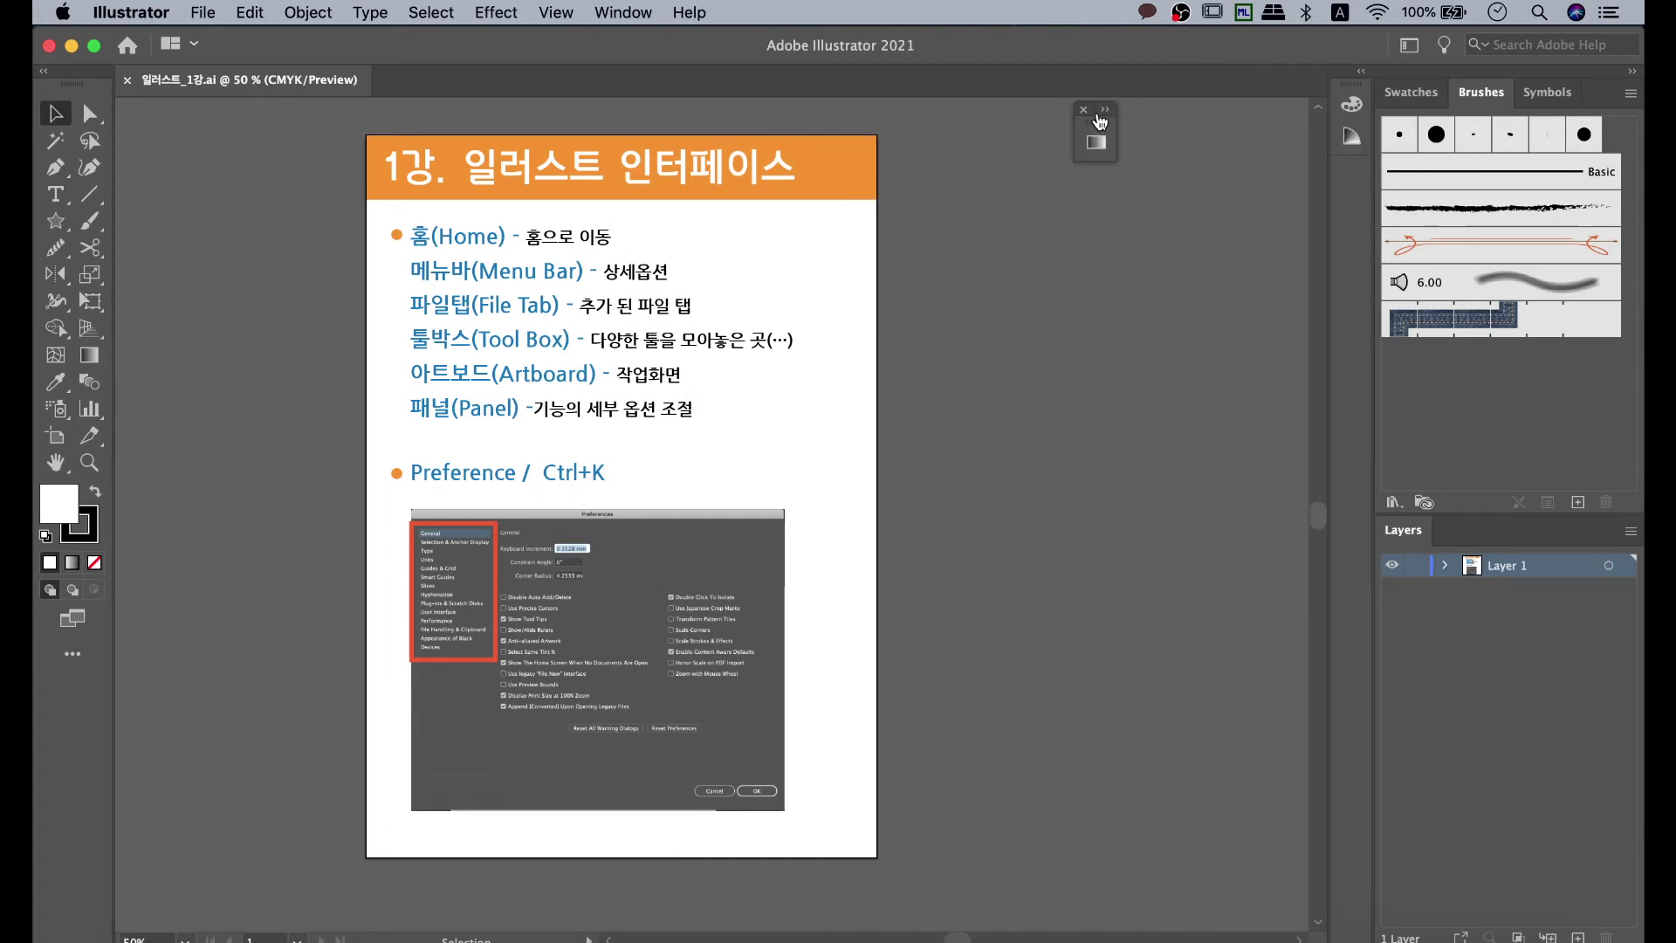
drag(1098, 122, 1349, 181)
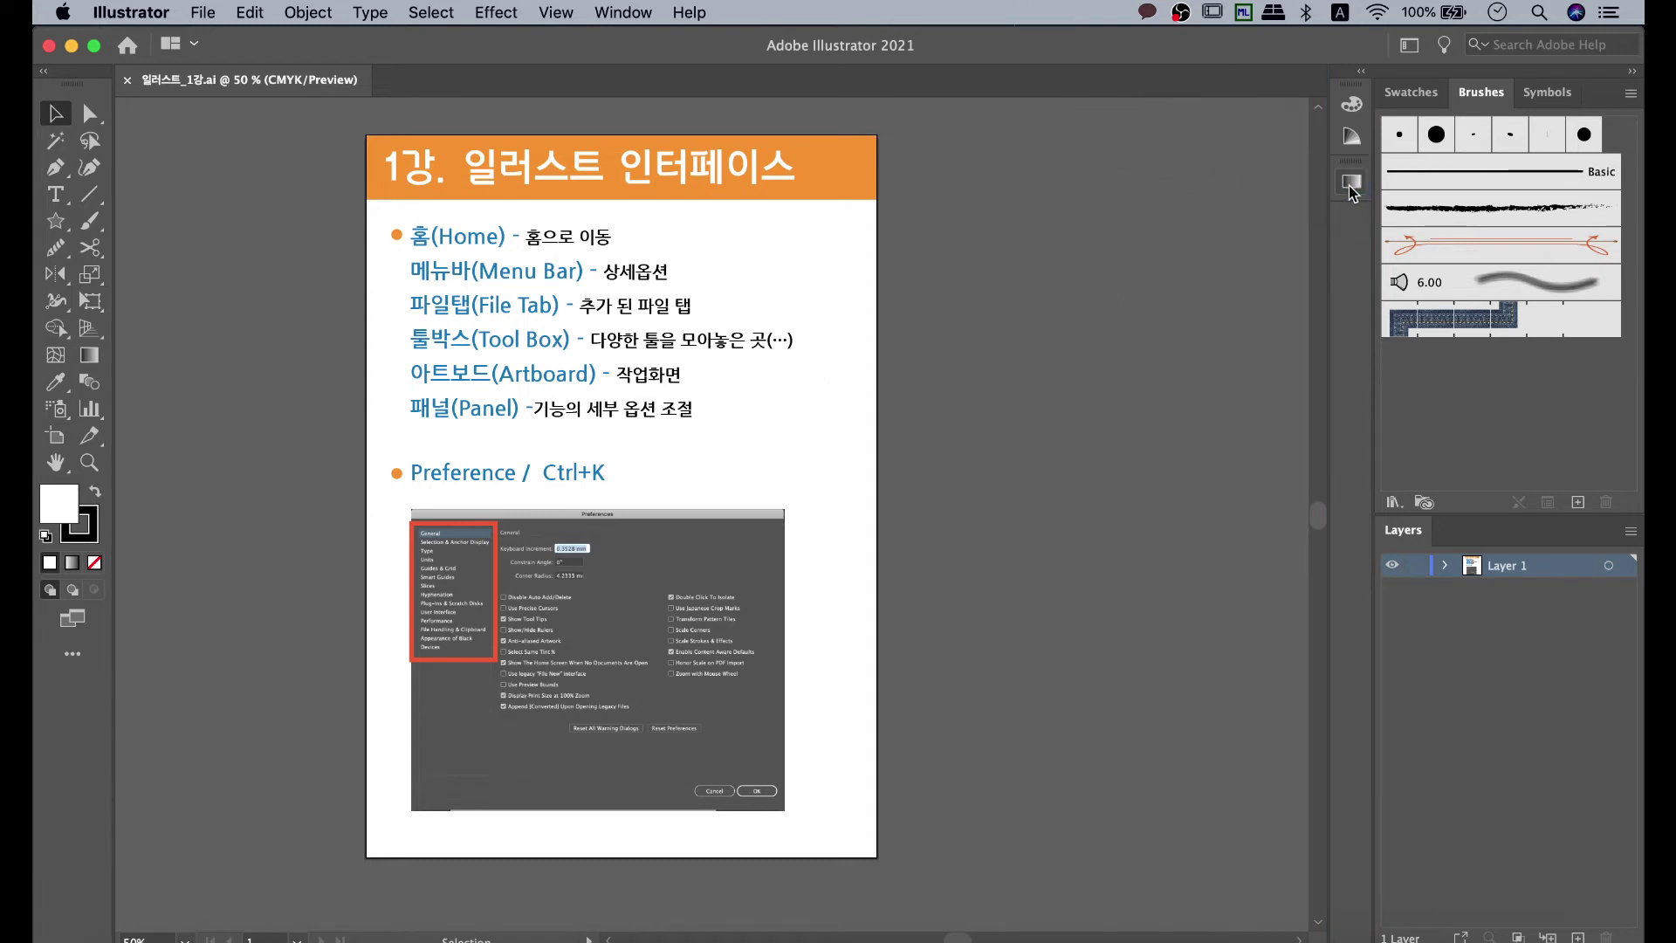
mouse_move(1481, 92)
mouse_down()
mouse_move(1423, 199)
mouse_move(1359, 230)
mouse_move(1440, 149)
mouse_move(1346, 277)
mouse_up()
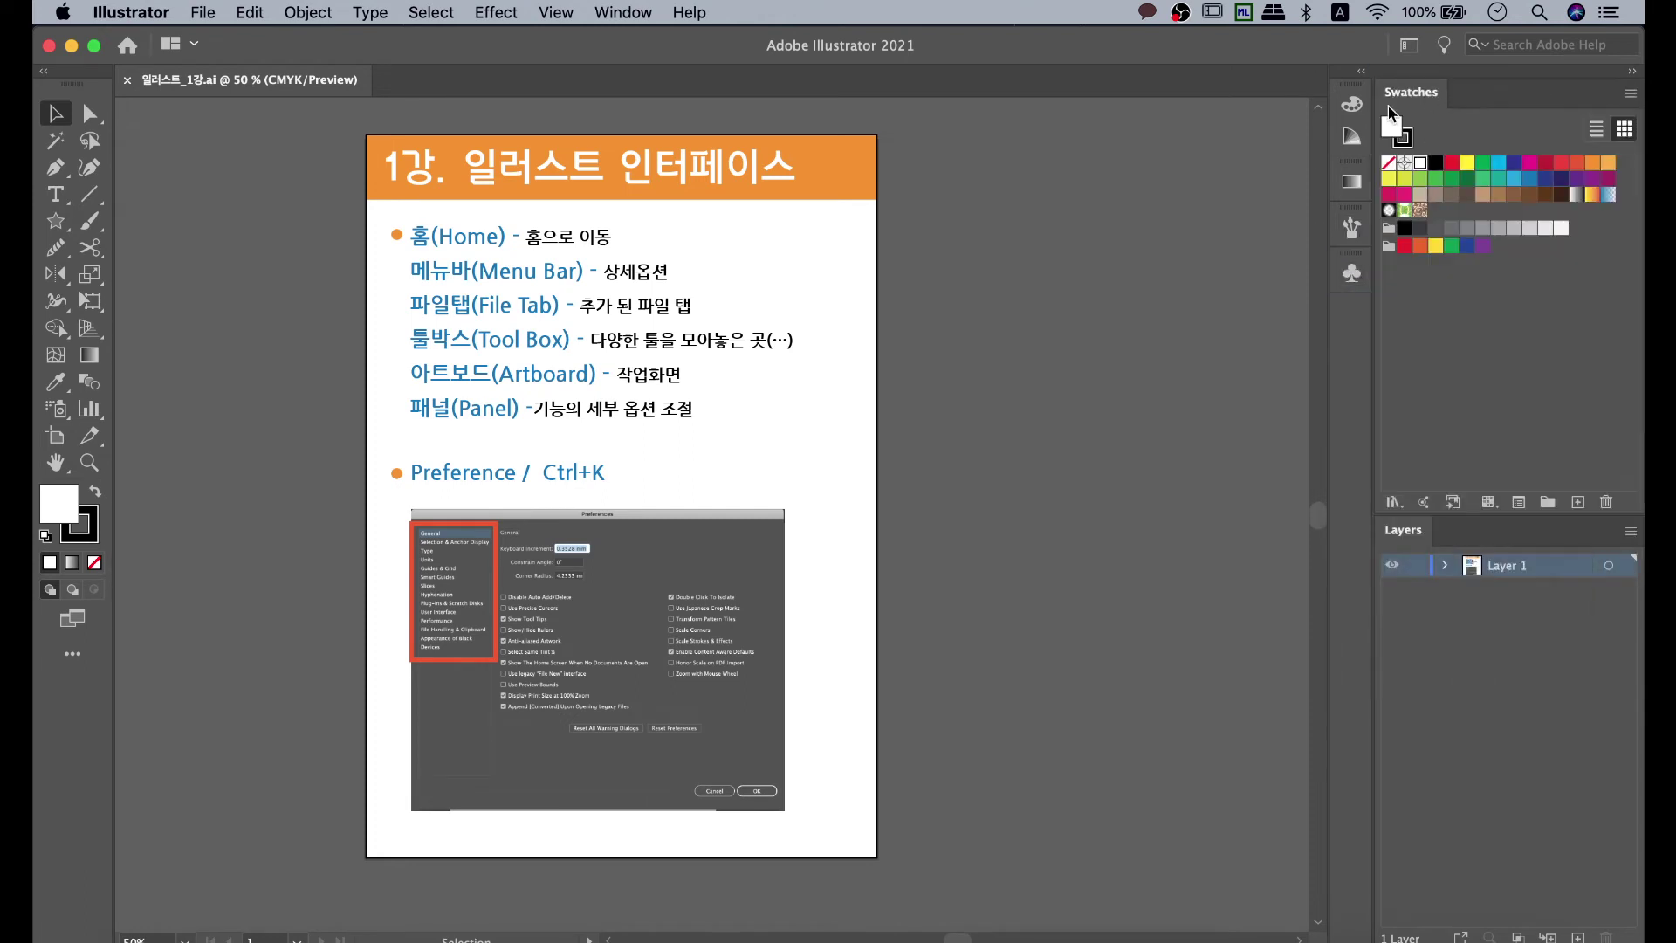
click(620, 13)
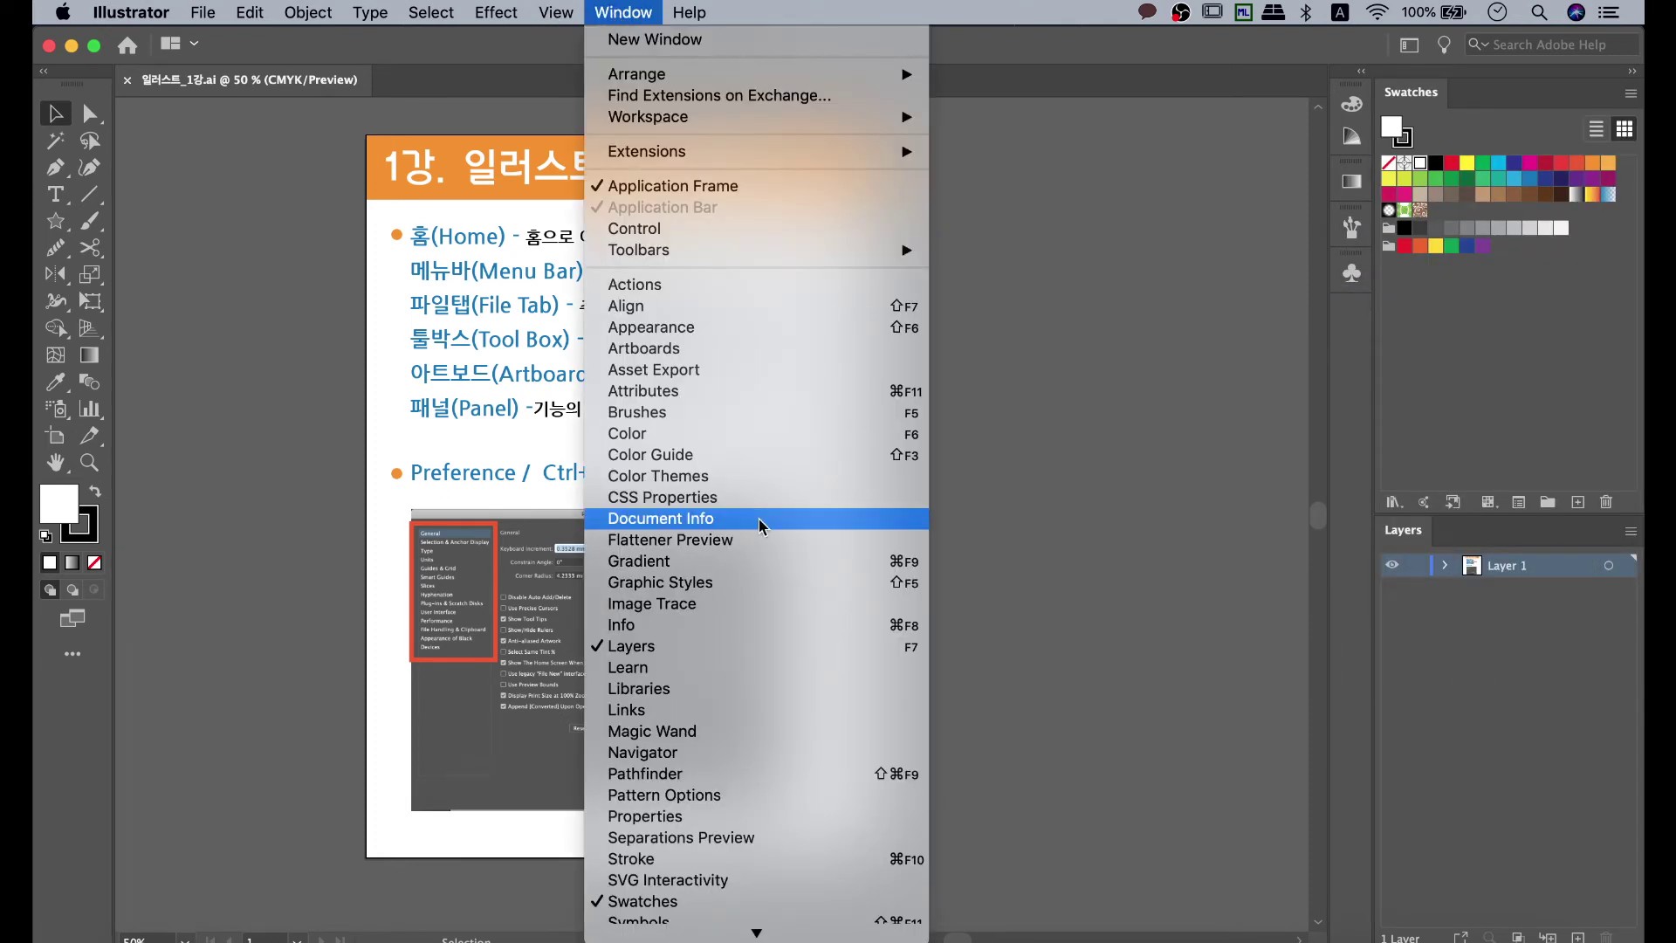
drag(1405, 92, 1350, 313)
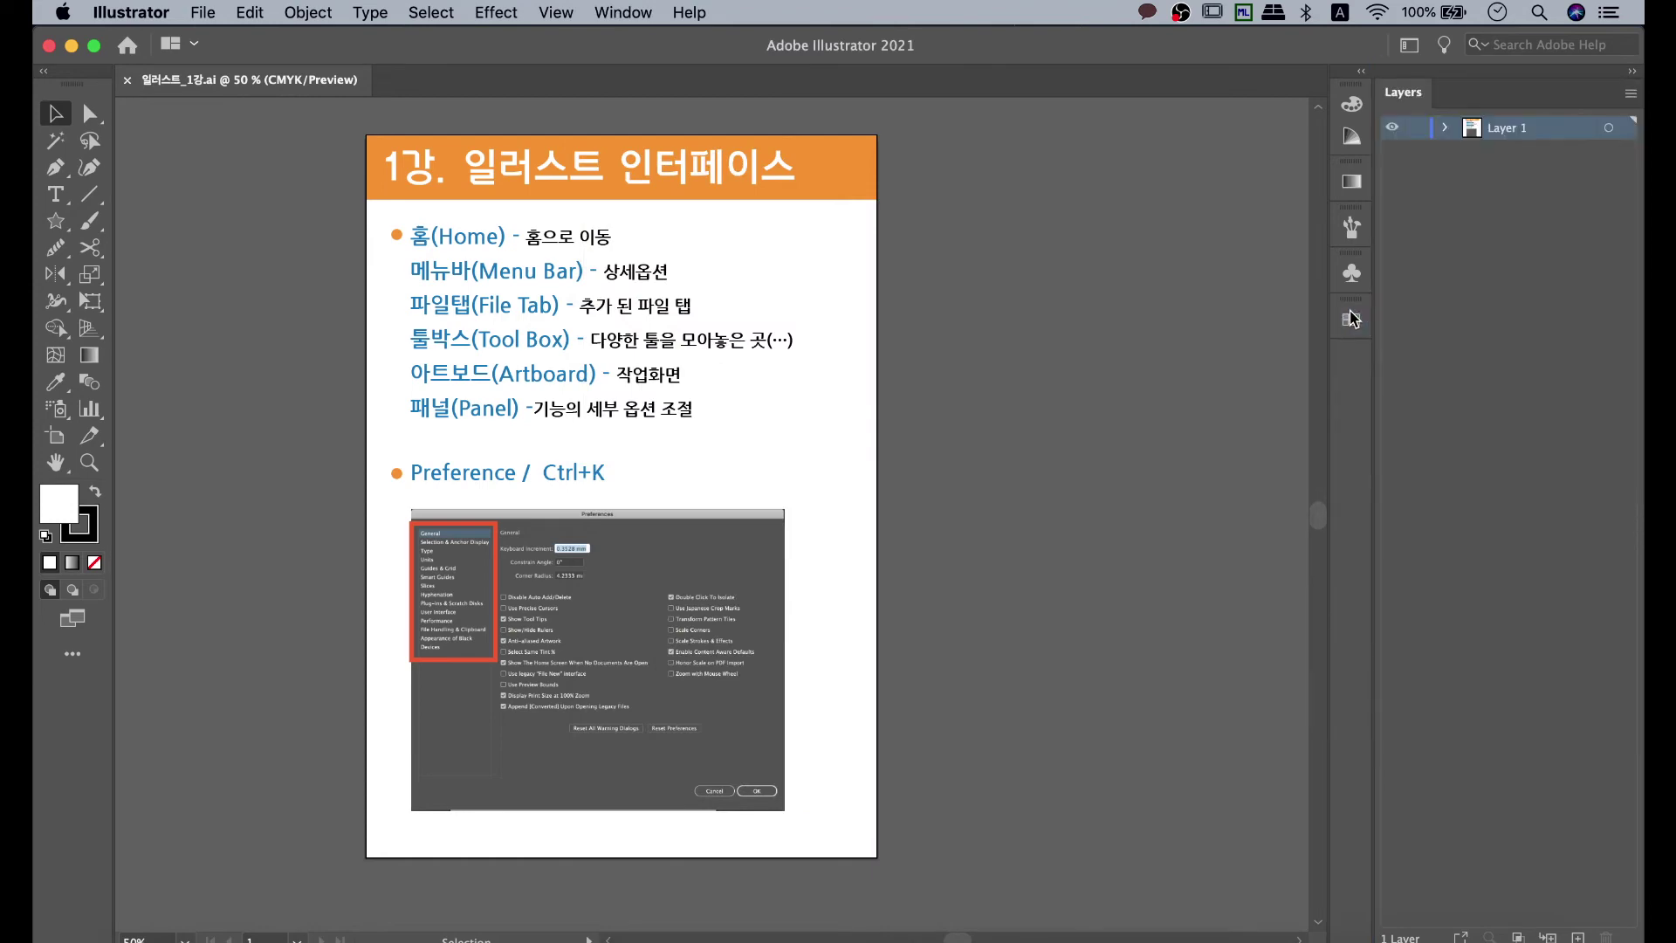
Open the Libraries and Properties panels, dock them as a group above Layers, and enlarge the Layers panel with Libraries showing.
click(623, 12)
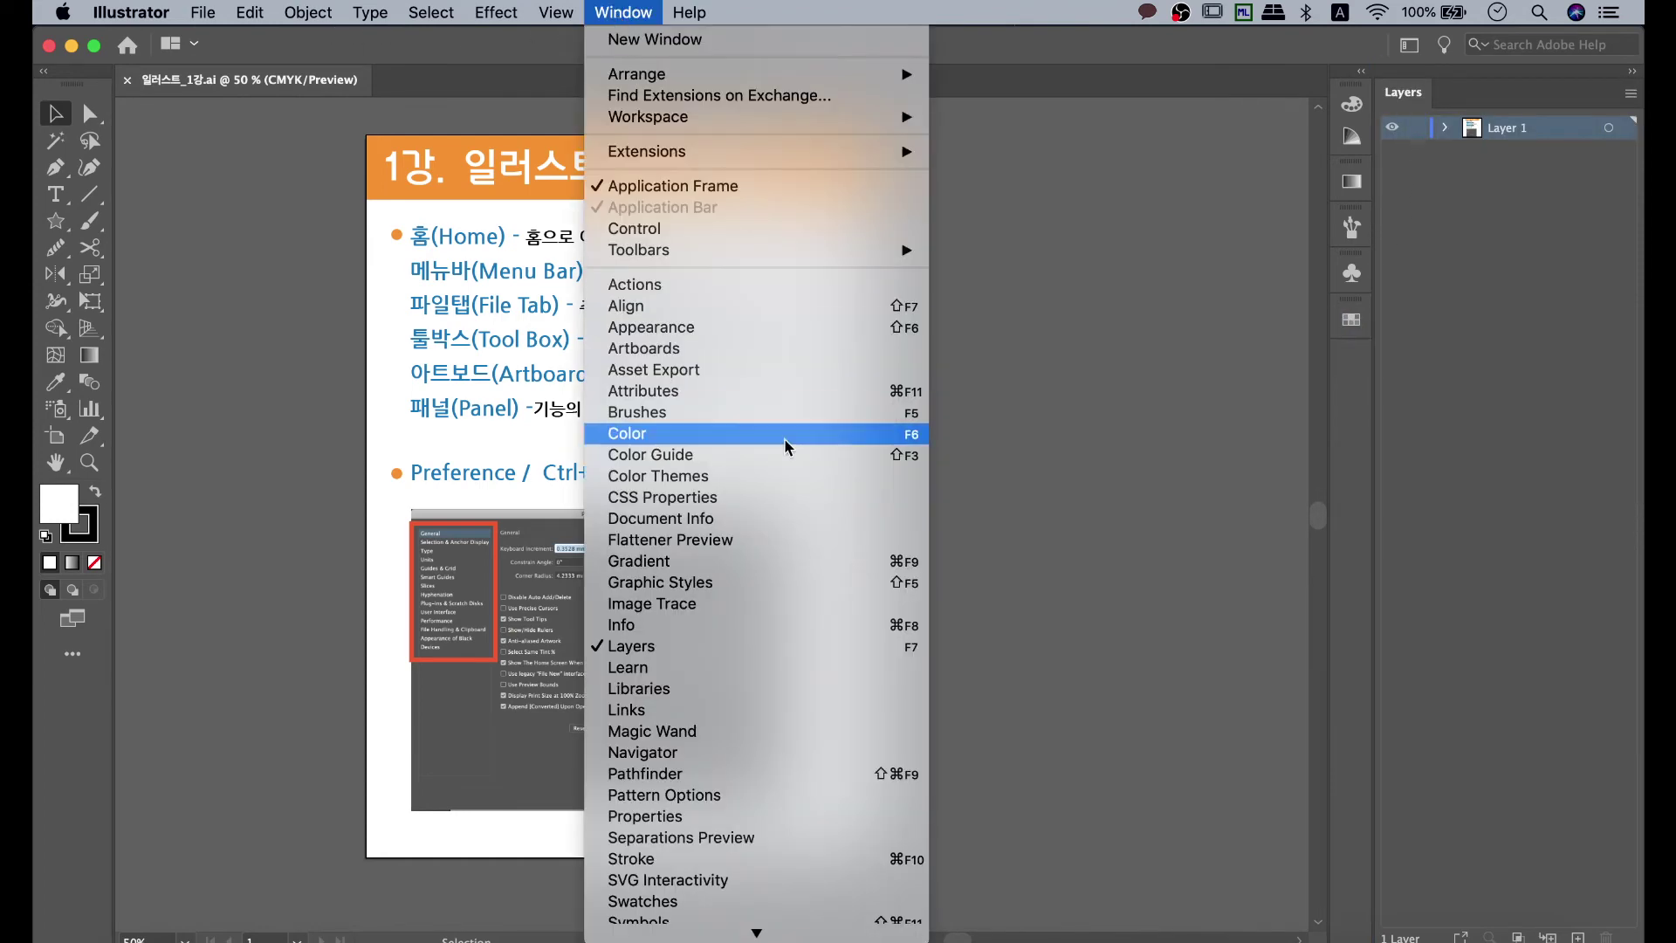
scroll(781, 733, down, 5)
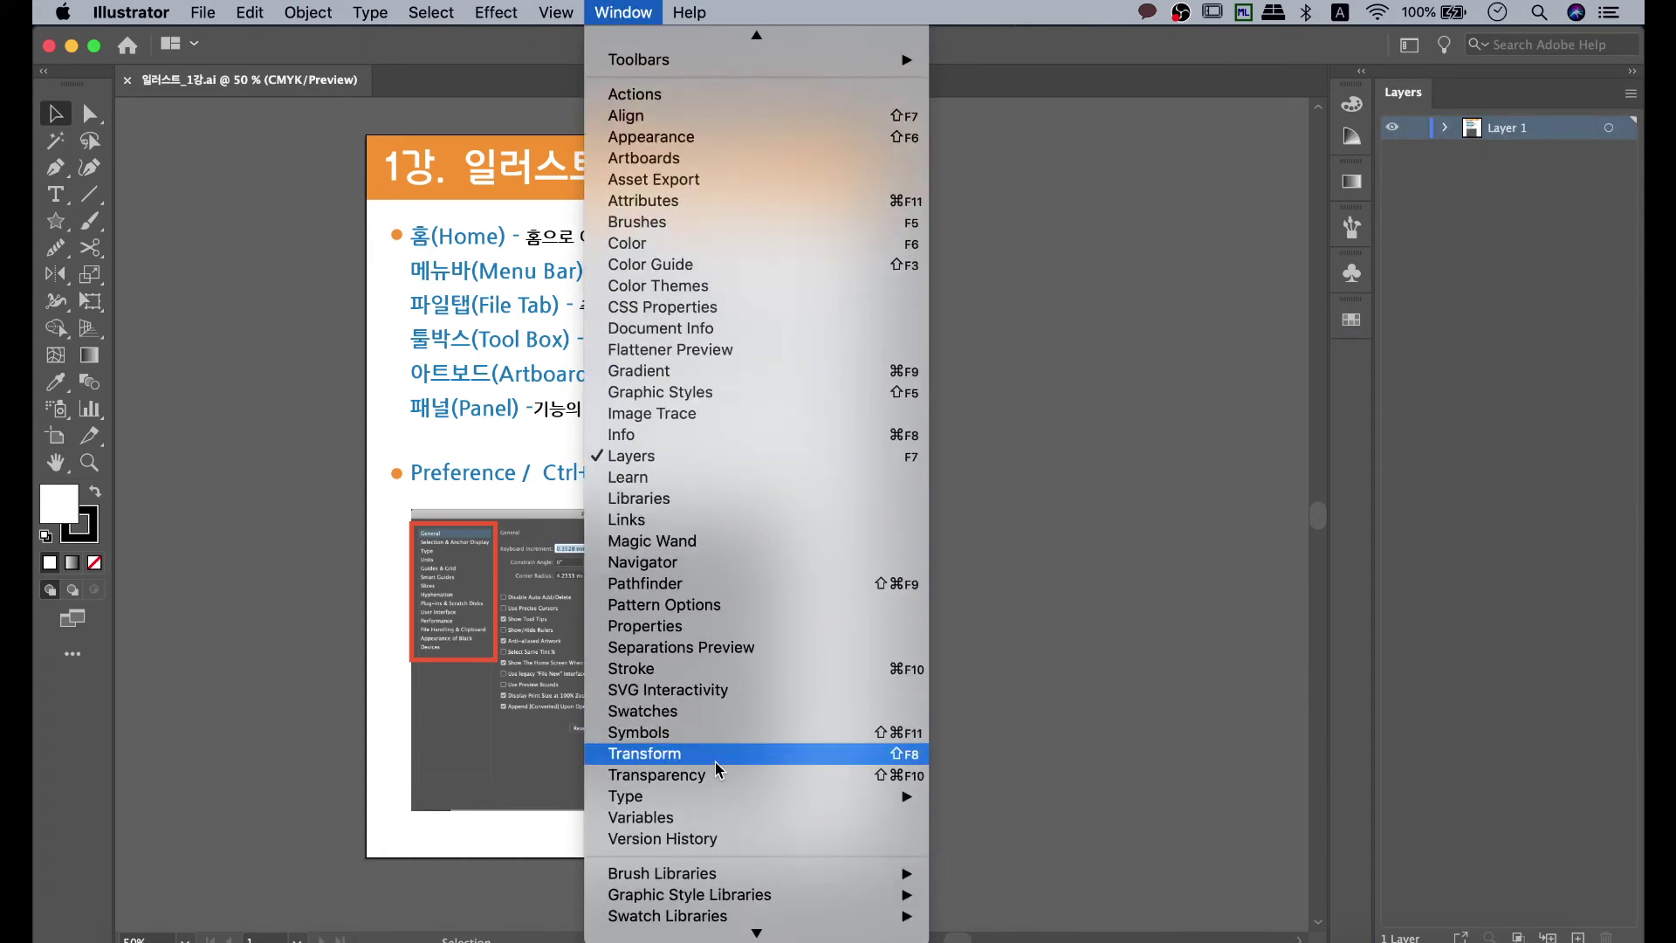
scroll(718, 768, up, 3)
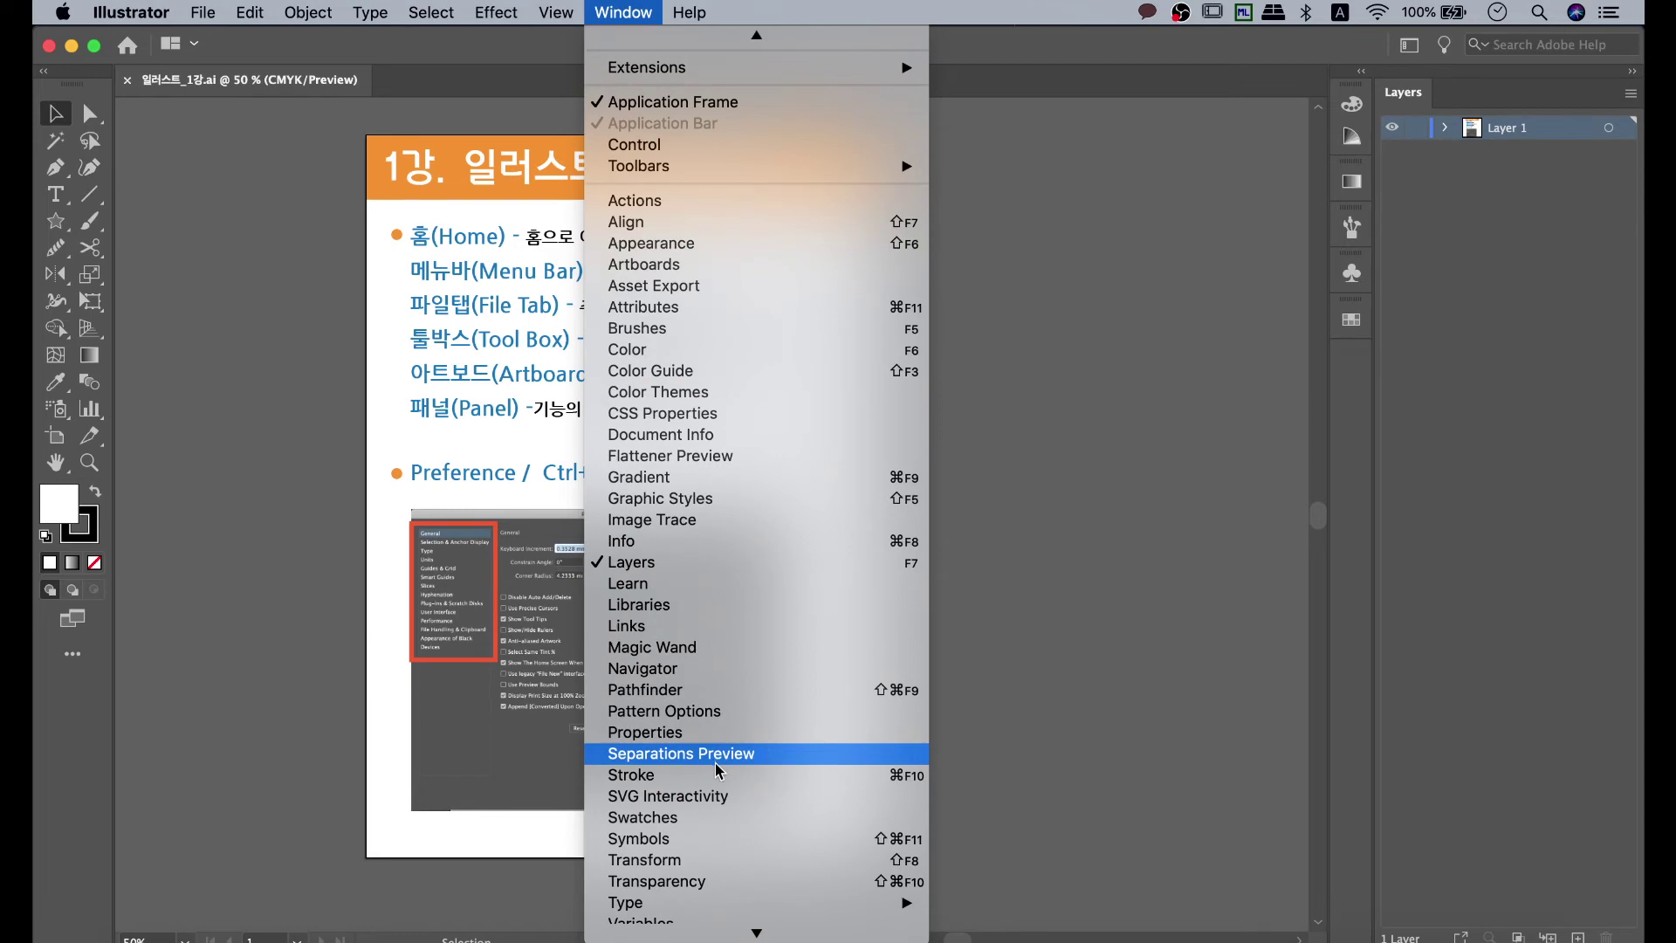
click(657, 604)
click(804, 120)
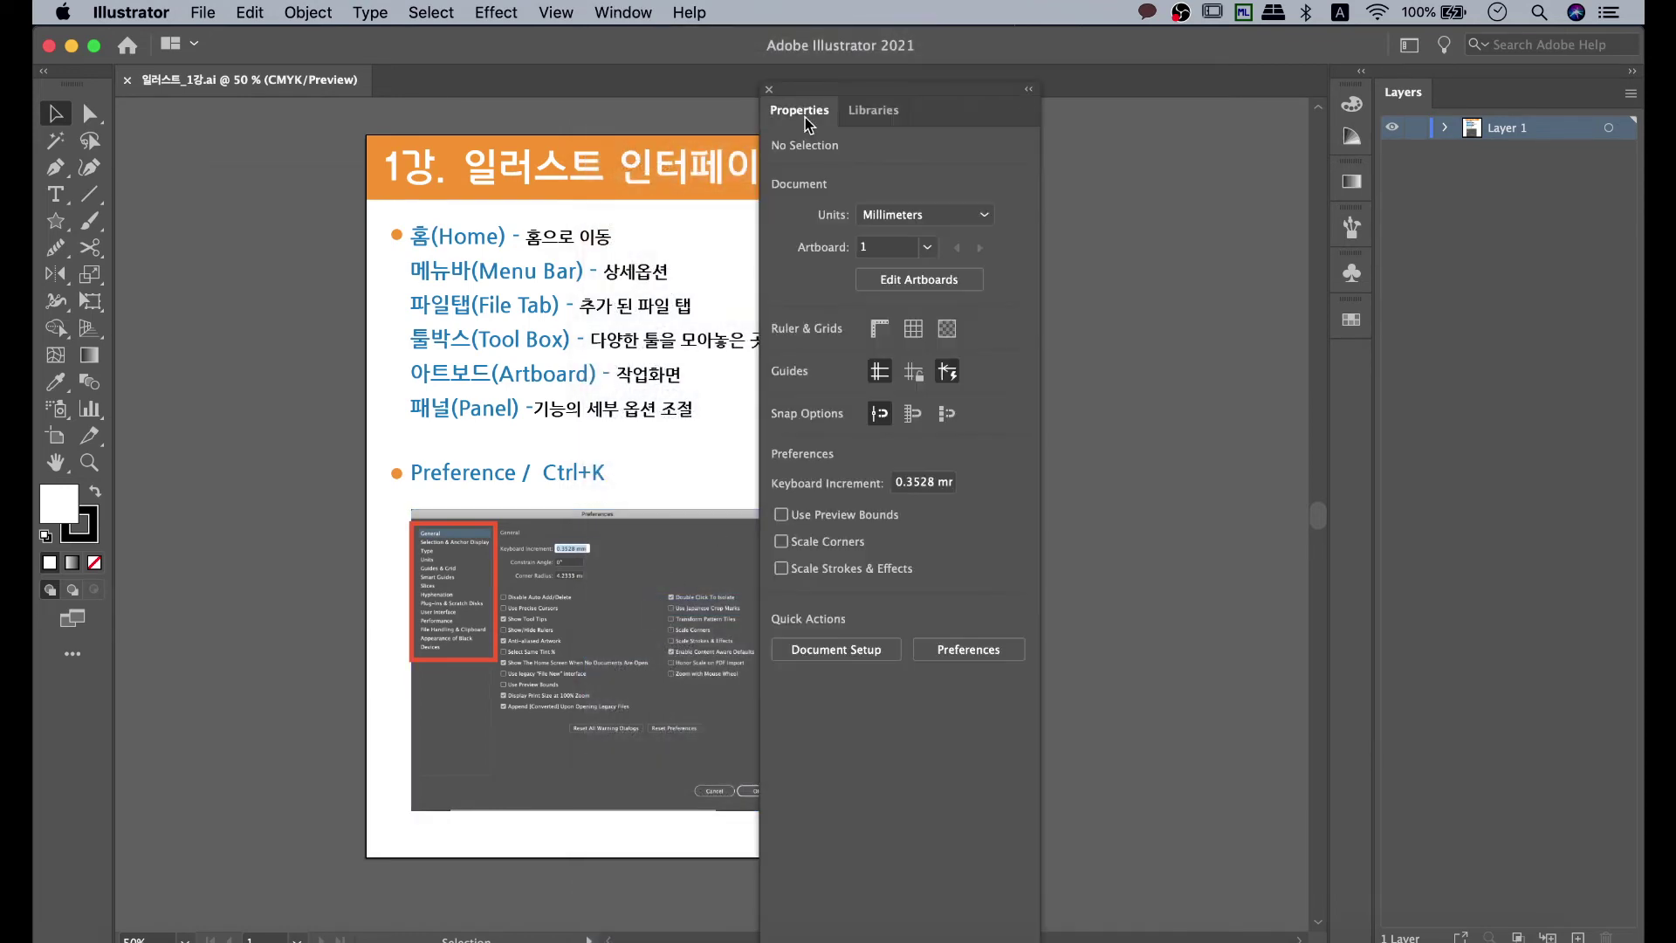
drag(820, 88, 1440, 78)
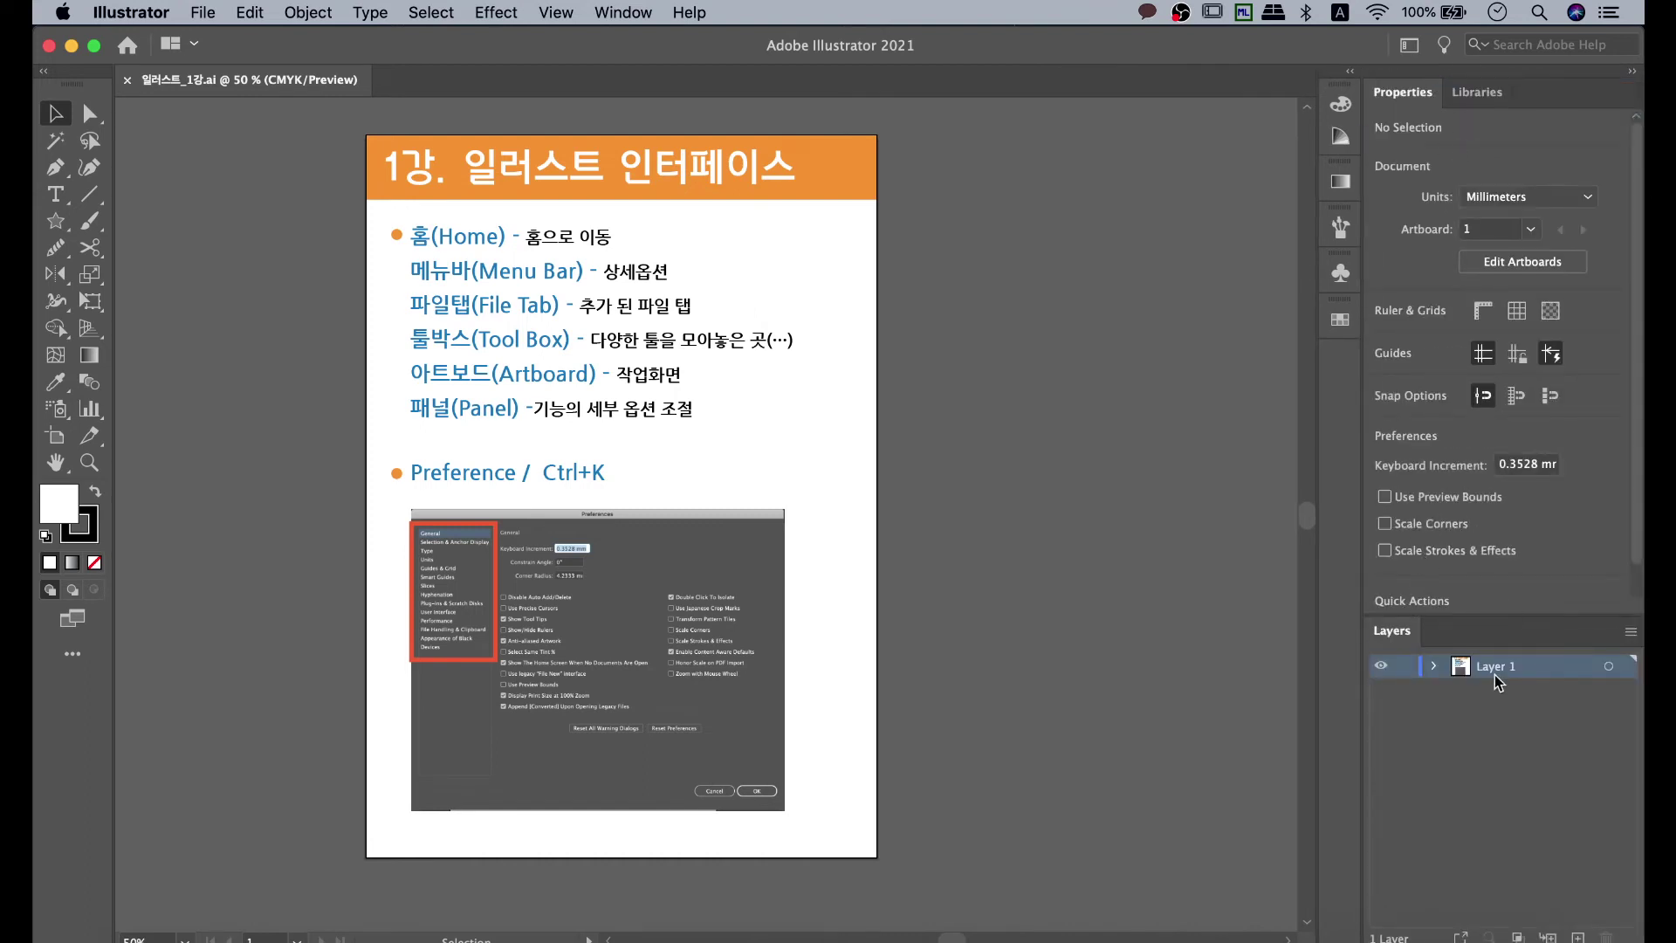
click(1477, 92)
drag(1488, 742, 1479, 441)
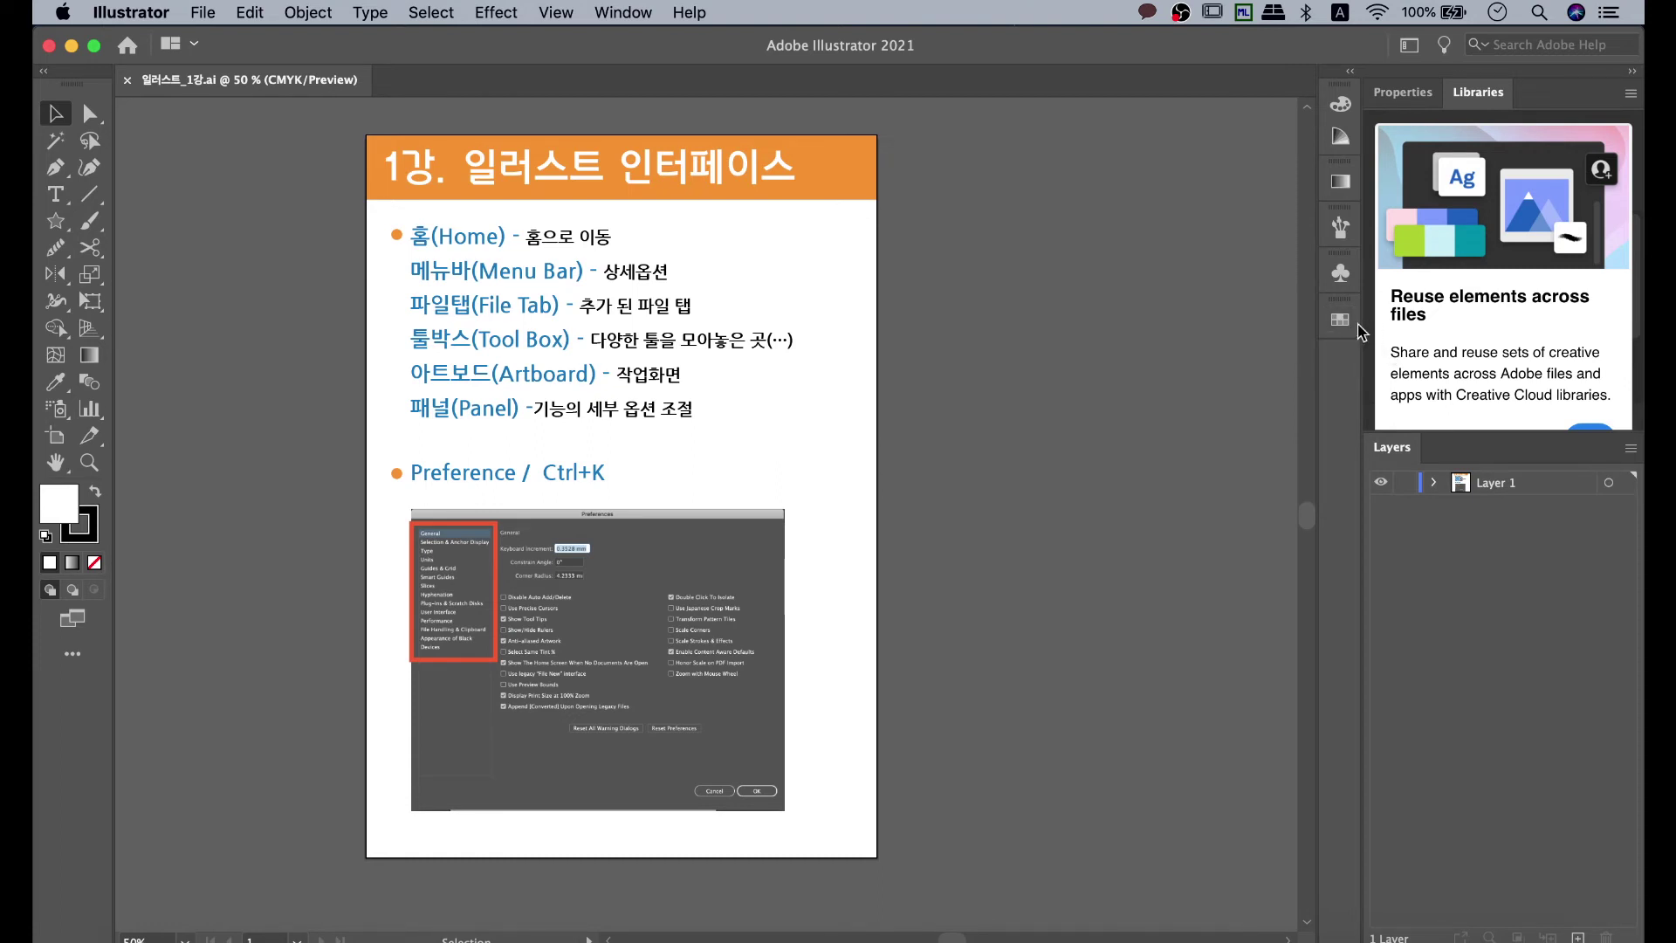
Switch to the DD workspace and view its Libraries, Properties, Layers and Color panels.
click(1410, 45)
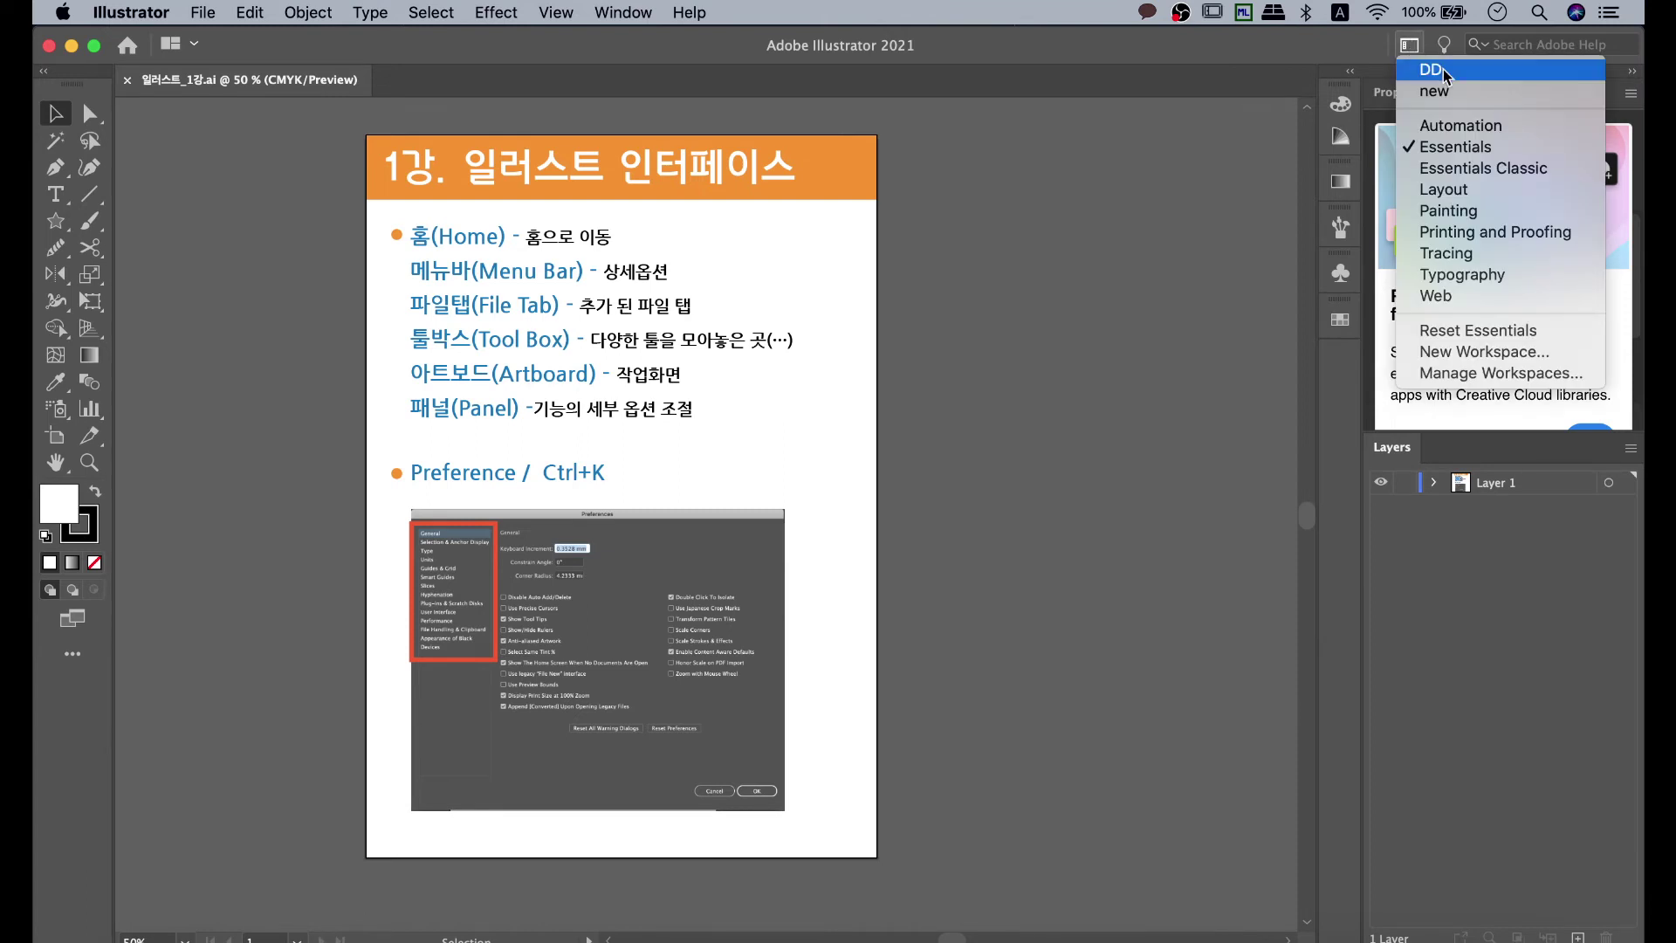
click(1483, 168)
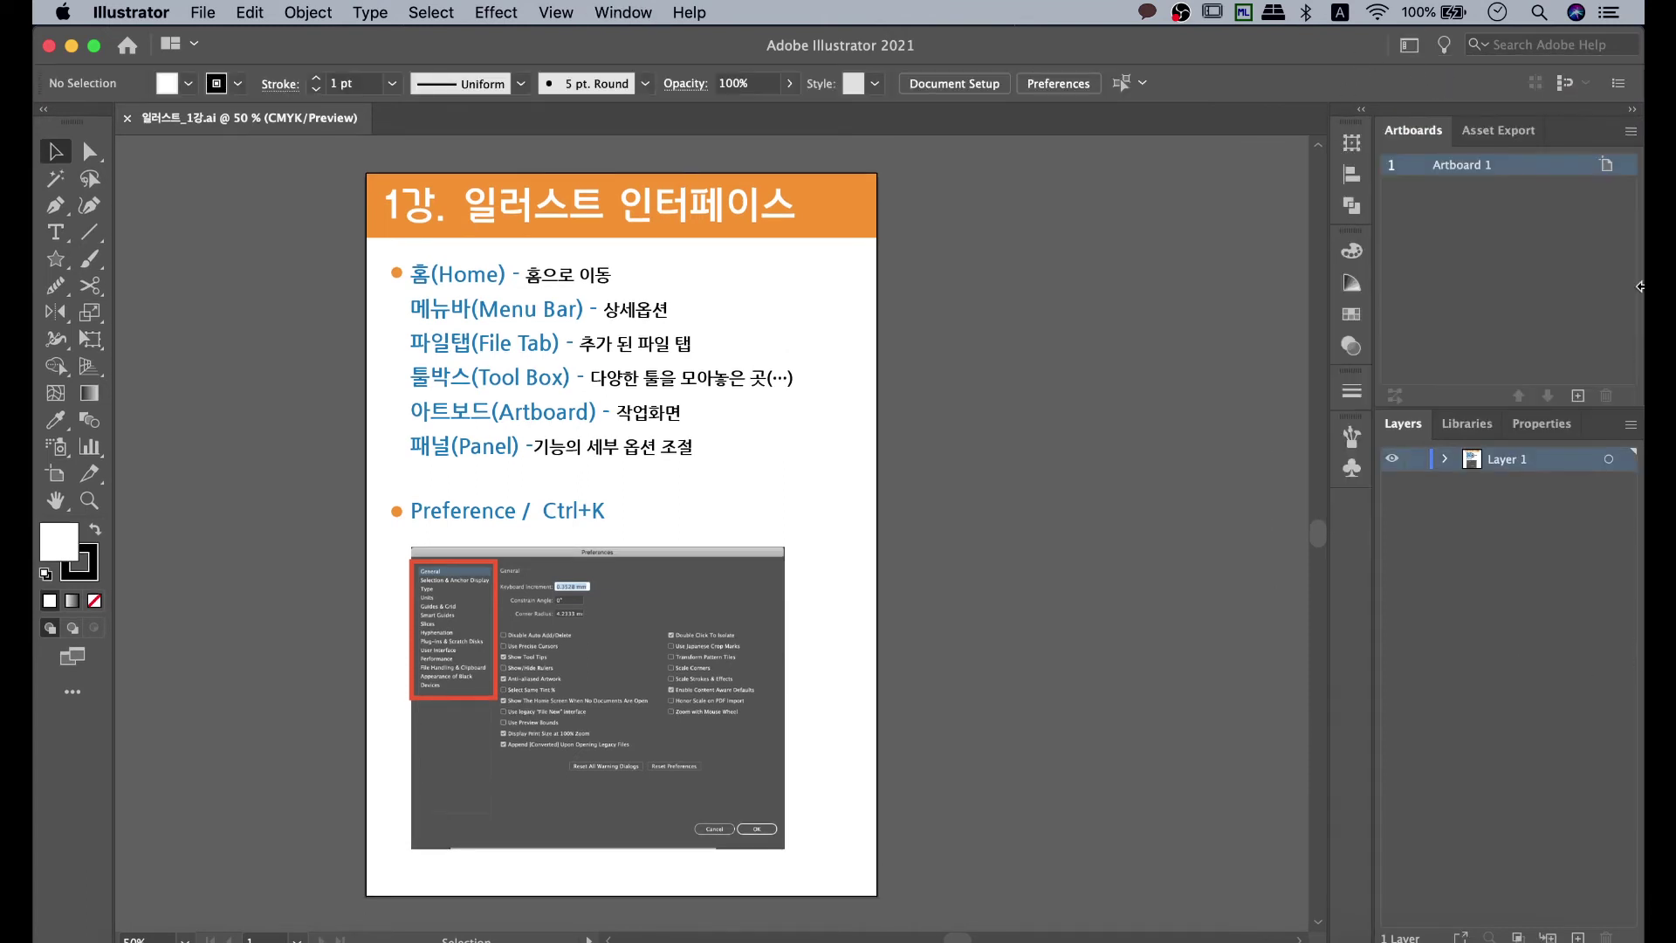
click(1478, 436)
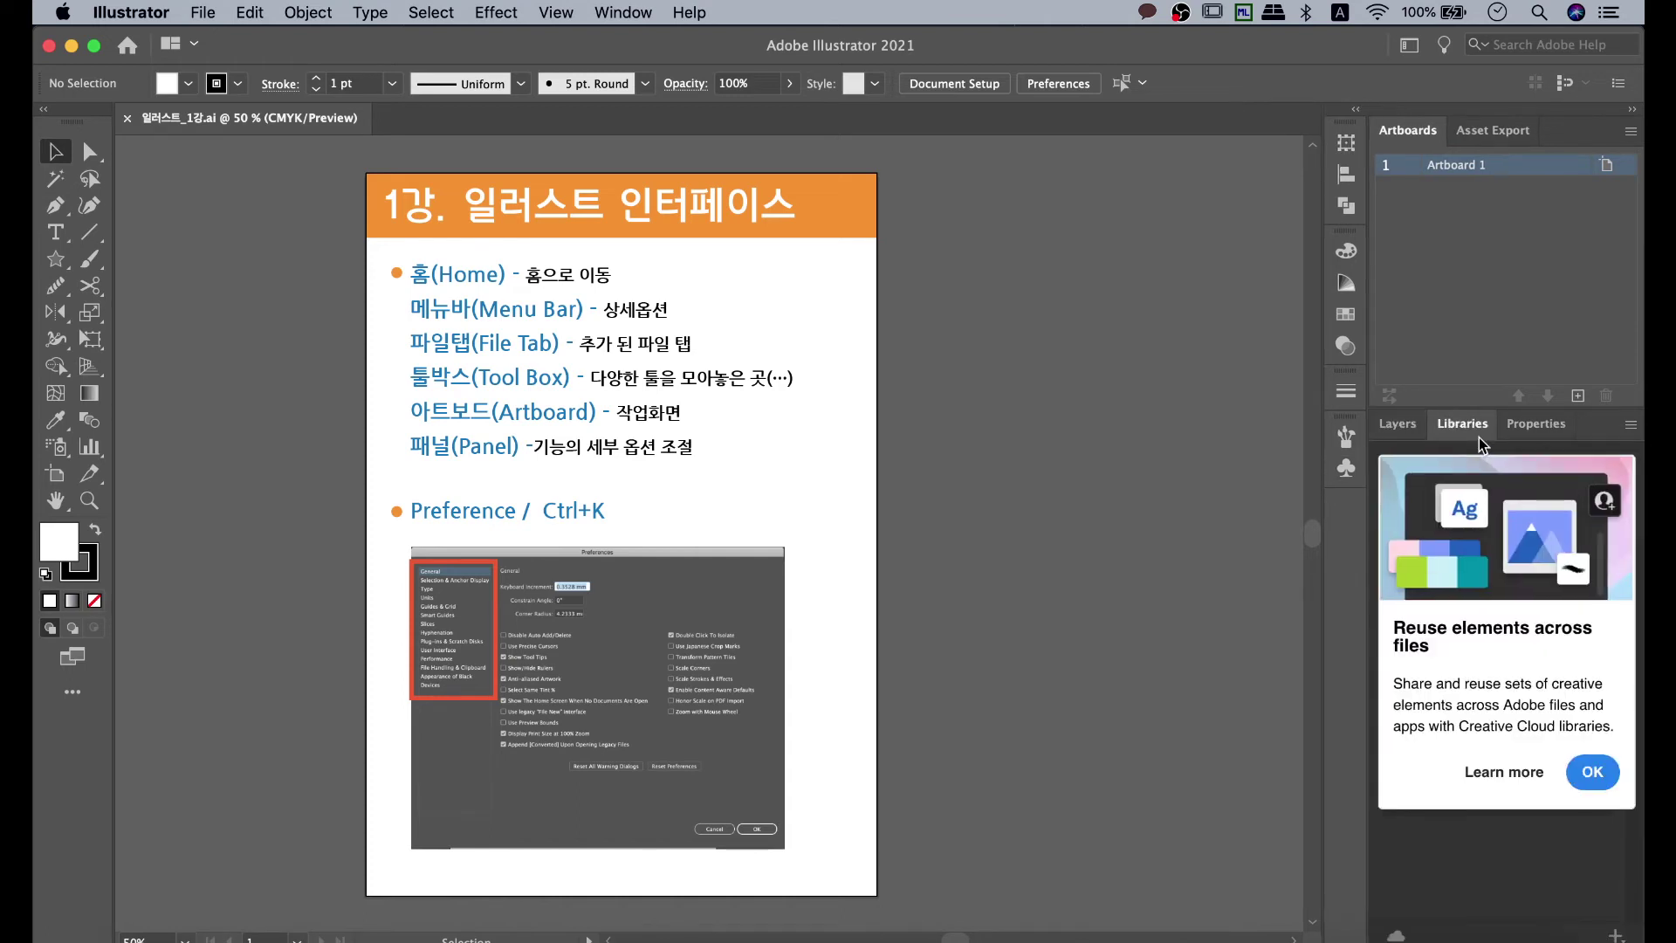
click(1529, 424)
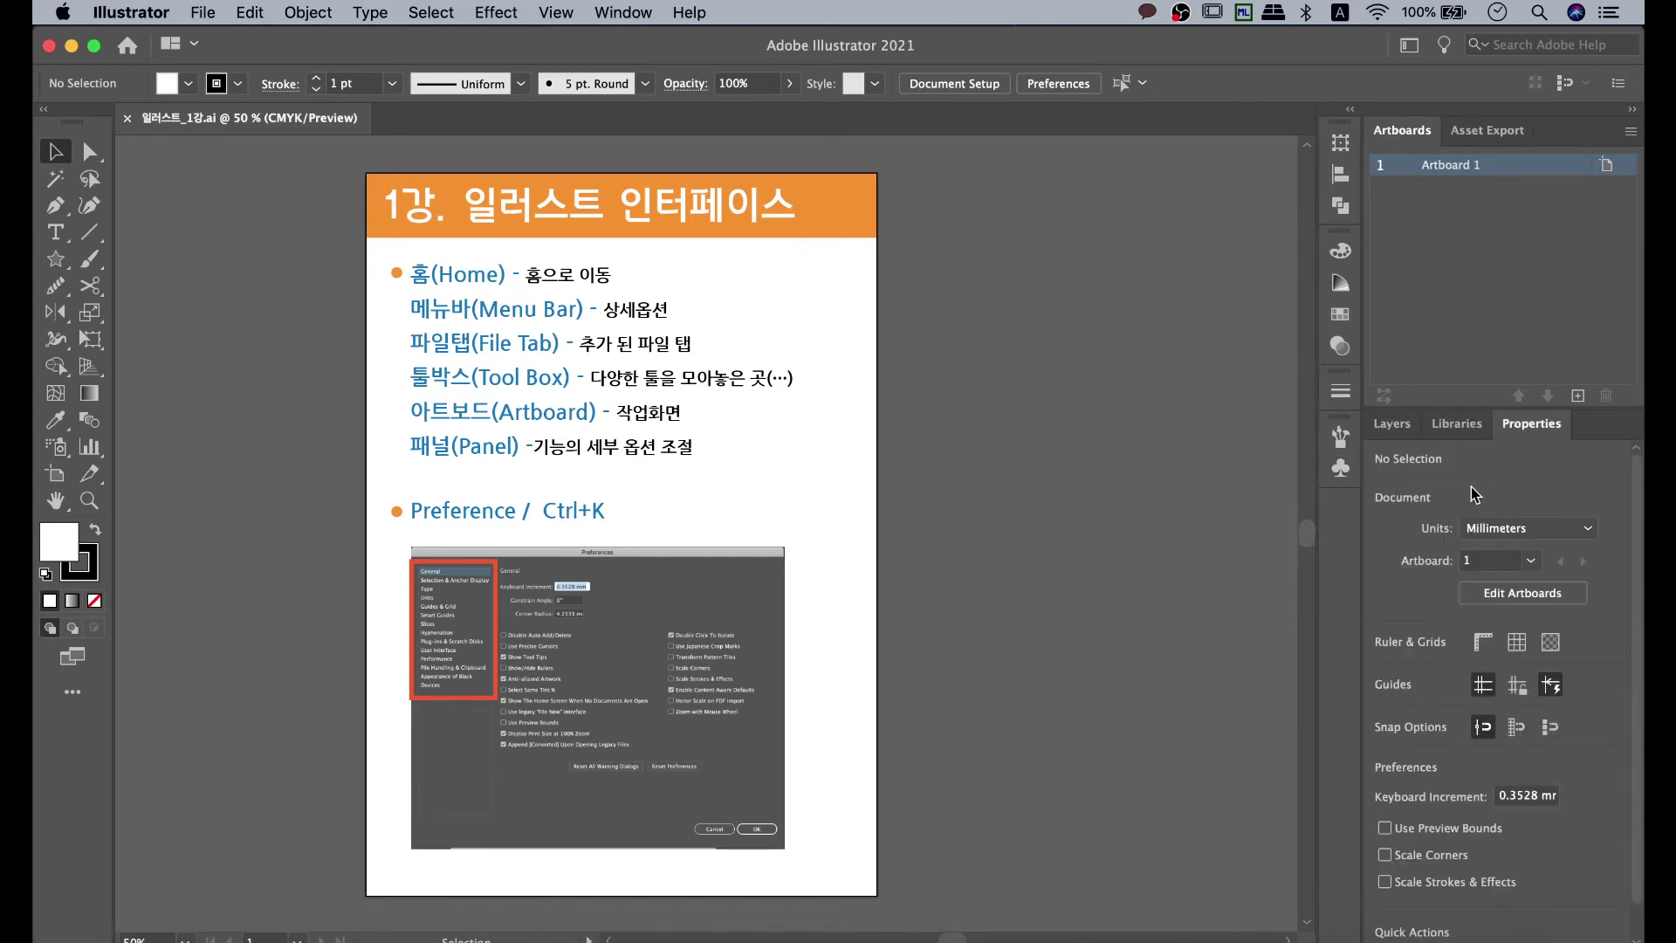
click(1391, 425)
click(1456, 425)
click(1391, 427)
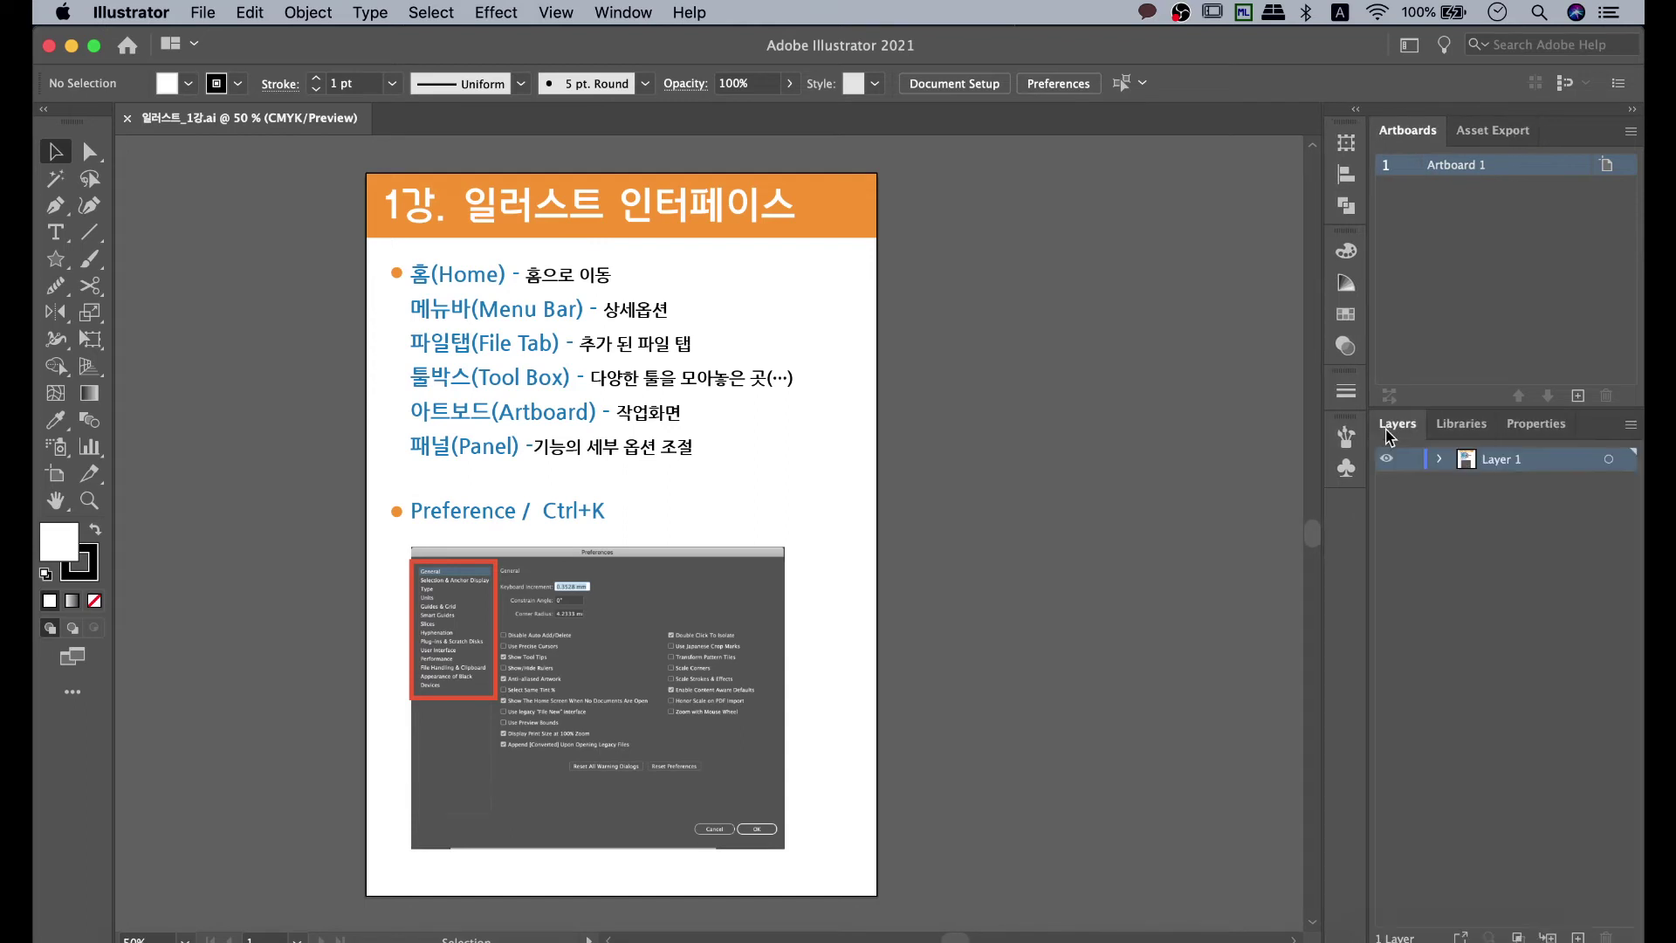
click(1345, 250)
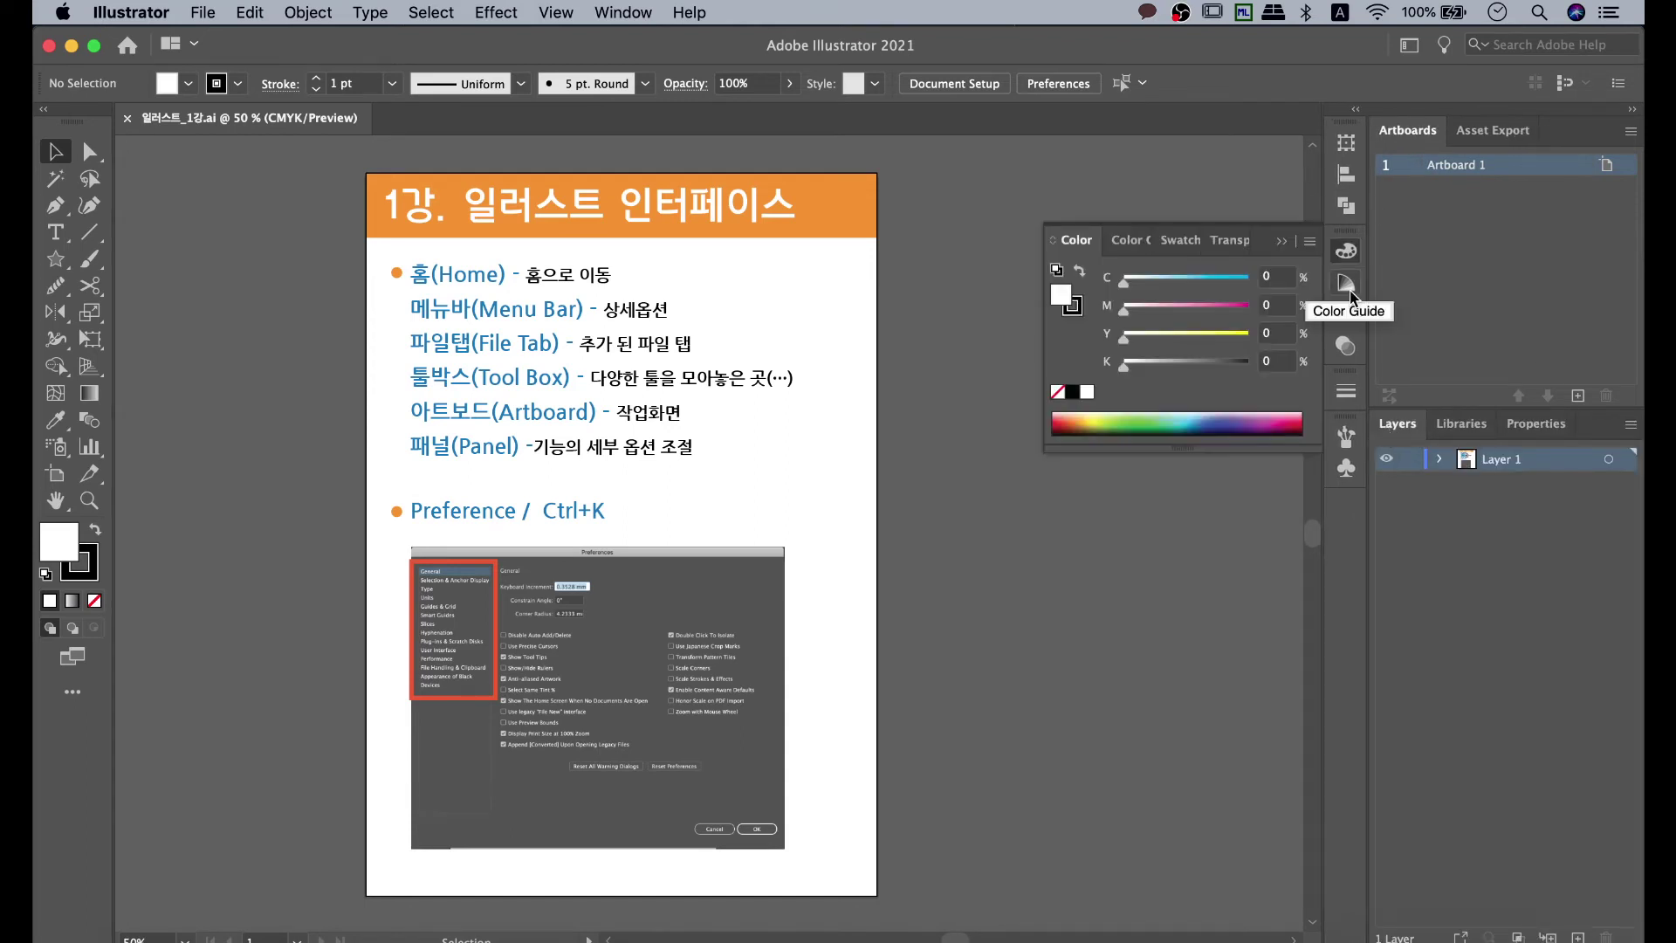
View the docked Color, Color Guide, Swatches, Transparency, Stroke, Transform, Align and Pathfinder panels, then collapse the open panel.
click(1349, 292)
click(1348, 316)
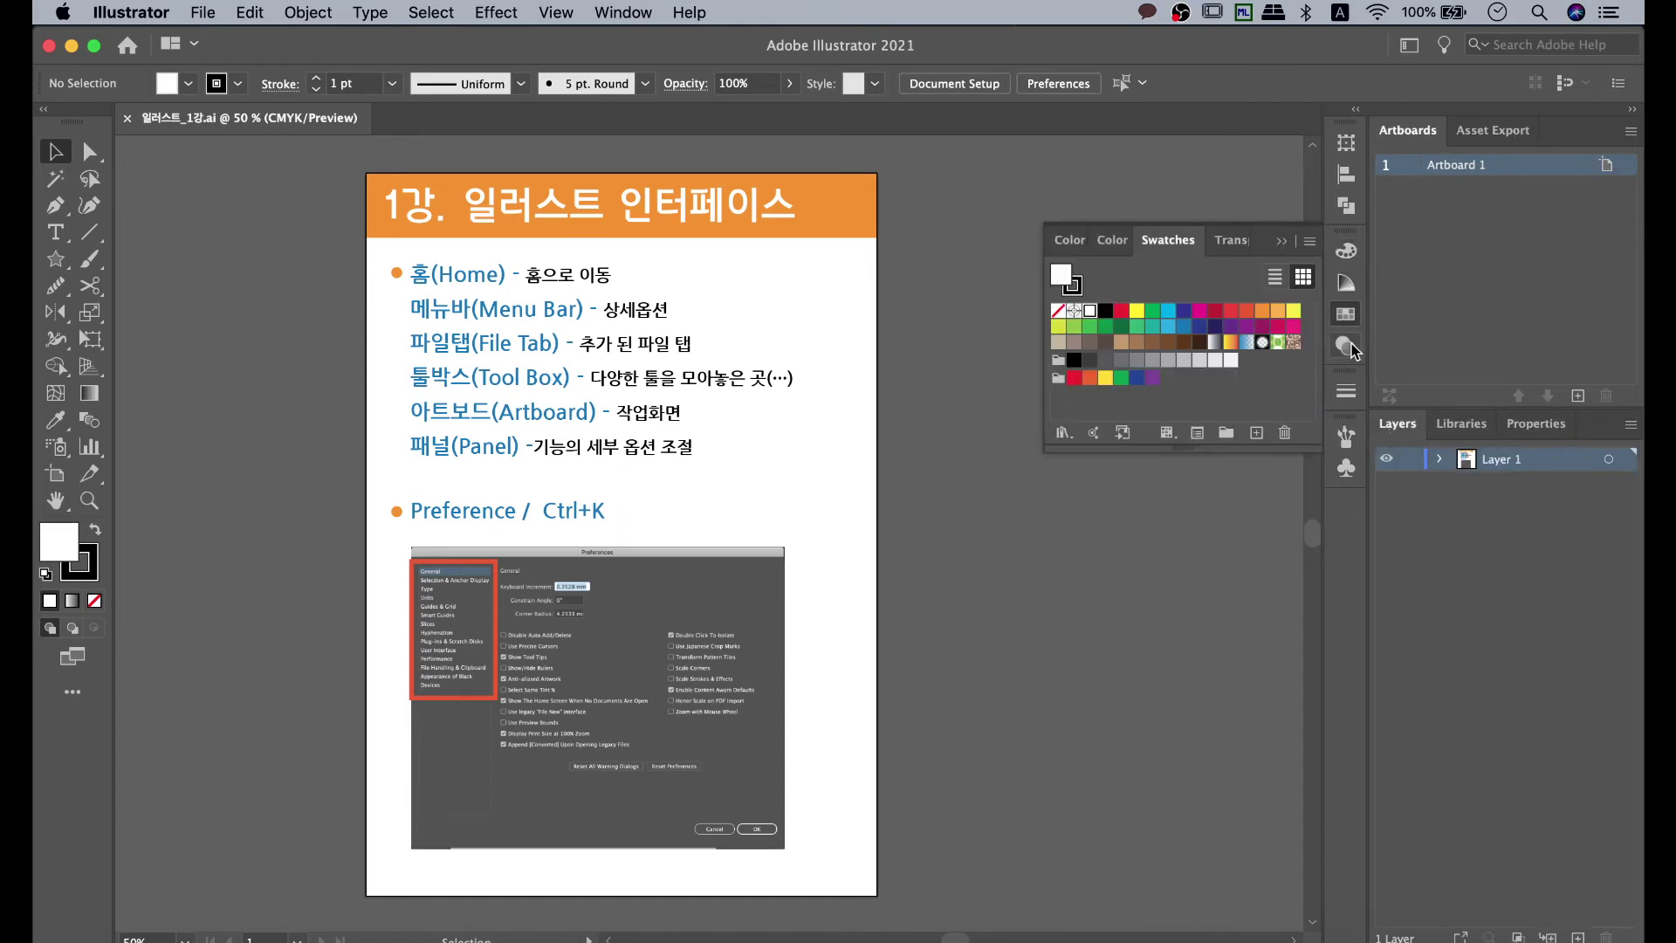
click(1349, 348)
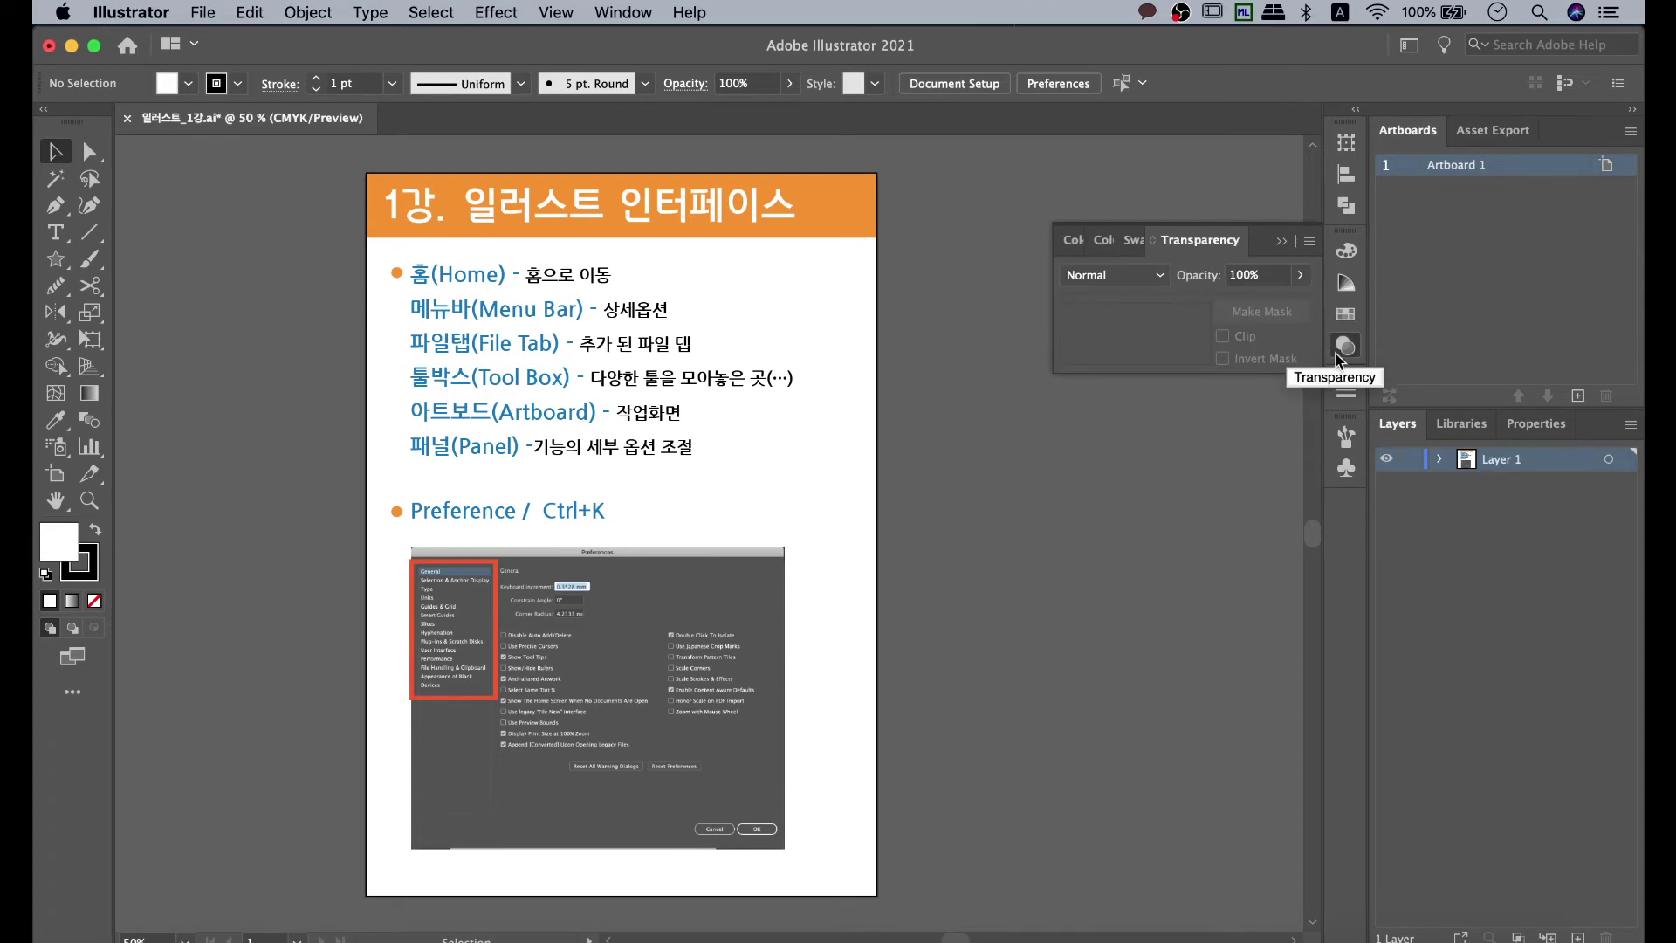
click(1347, 394)
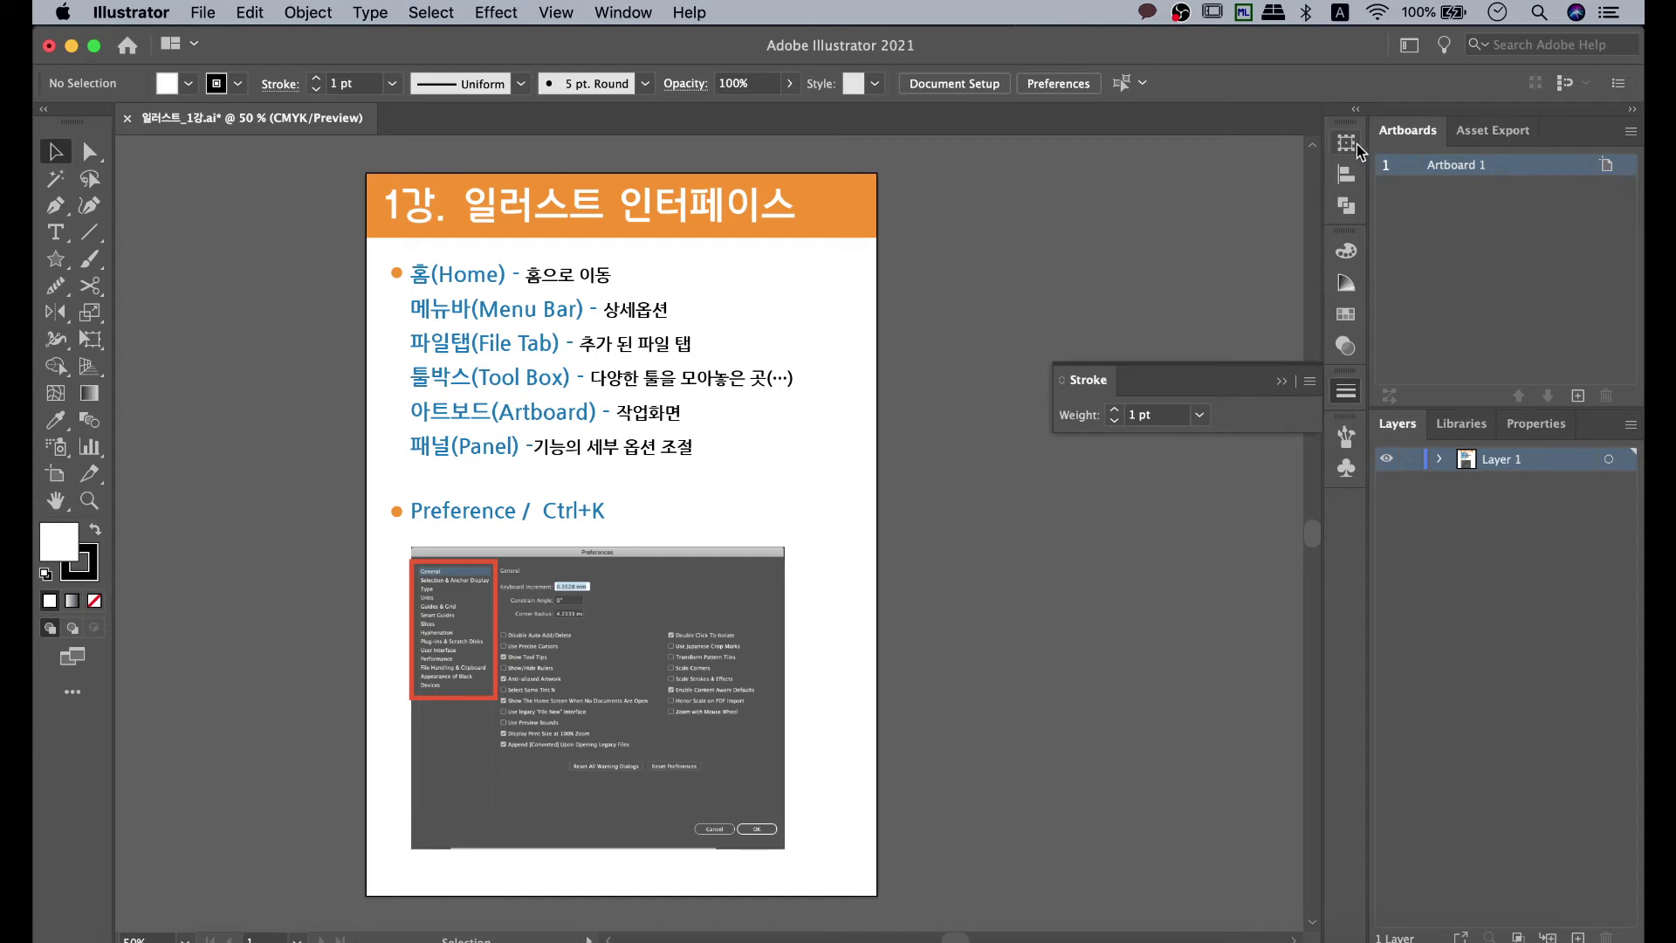
click(1351, 143)
click(1349, 180)
click(1348, 209)
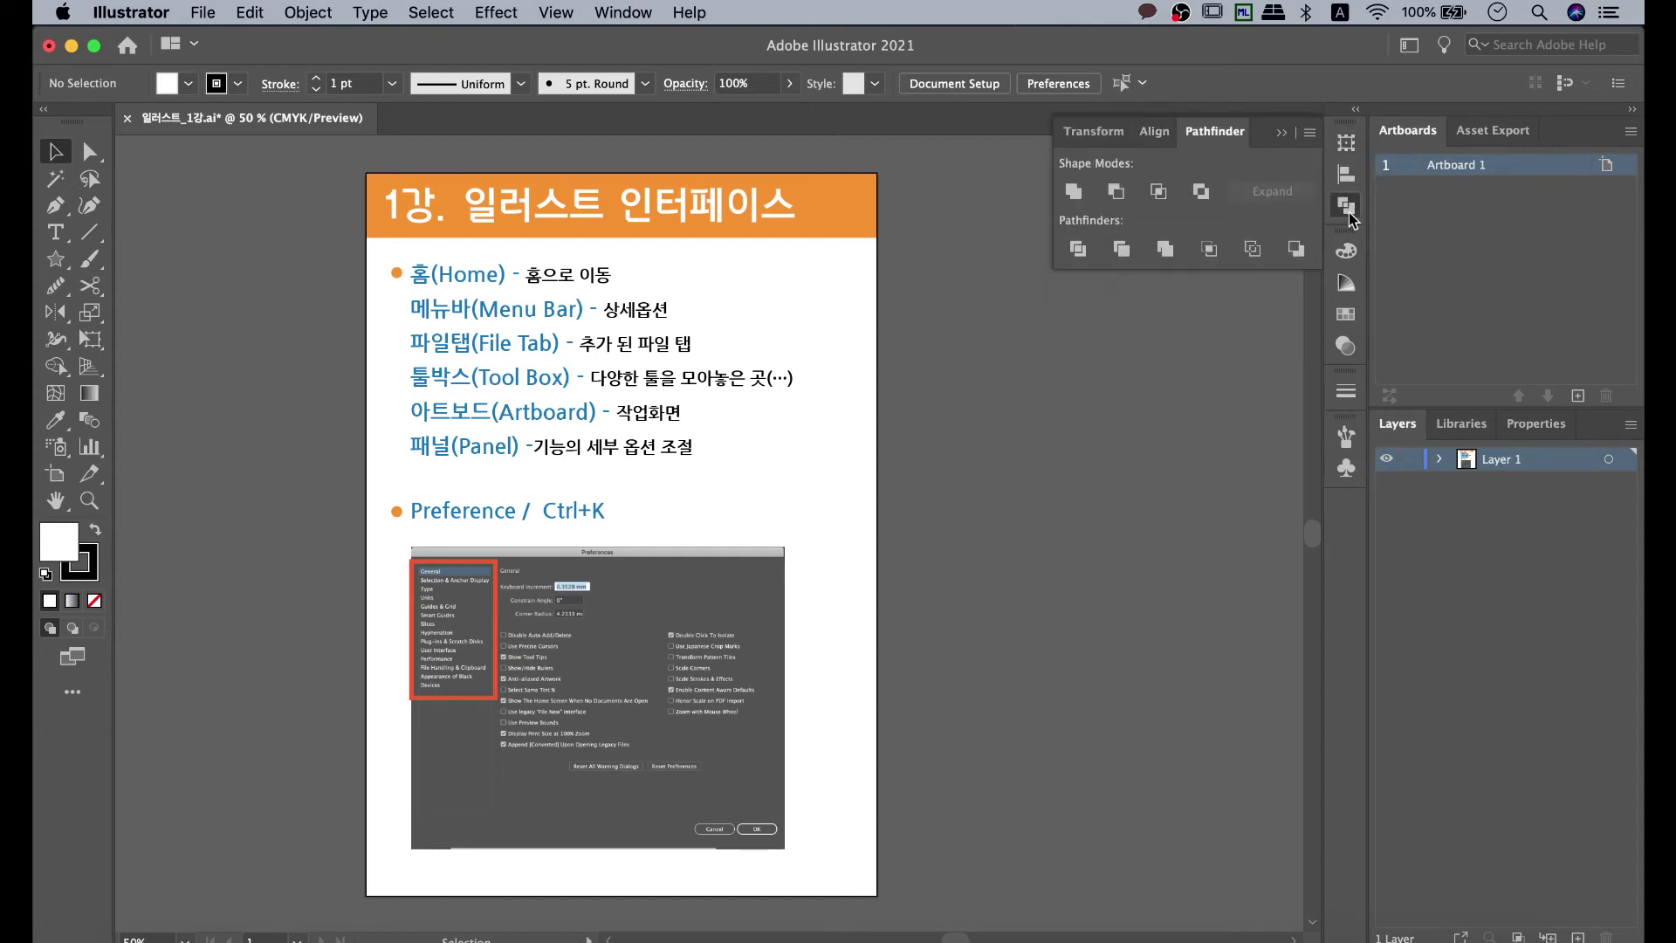
click(1346, 250)
click(1344, 291)
click(1345, 316)
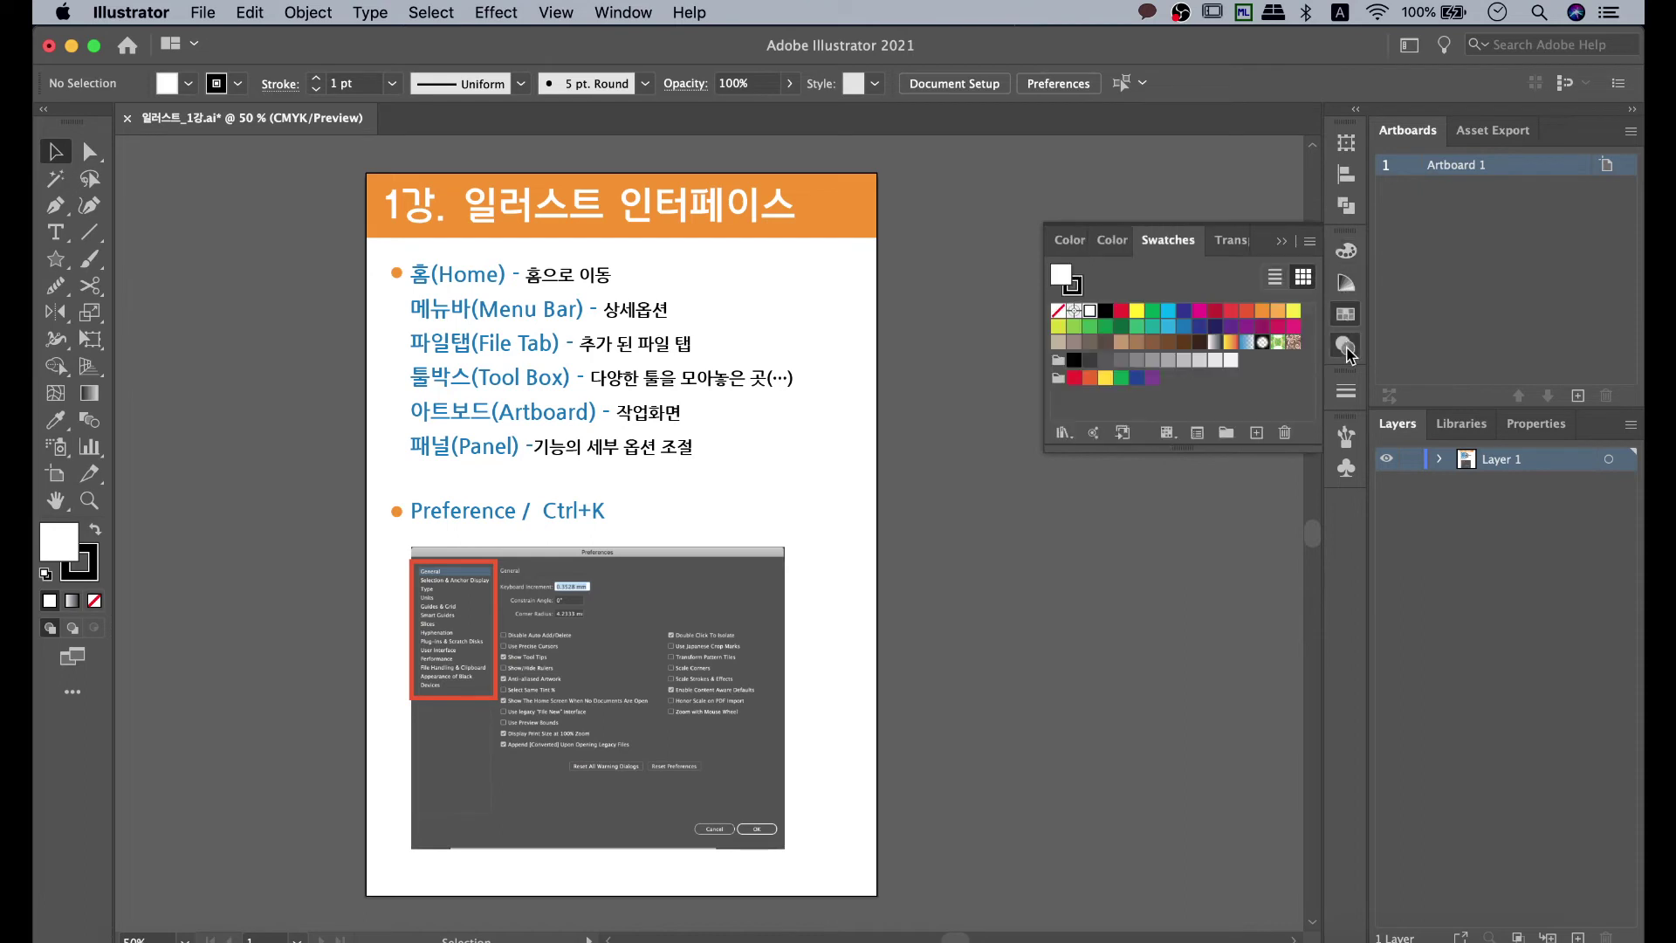
click(1345, 348)
click(1346, 393)
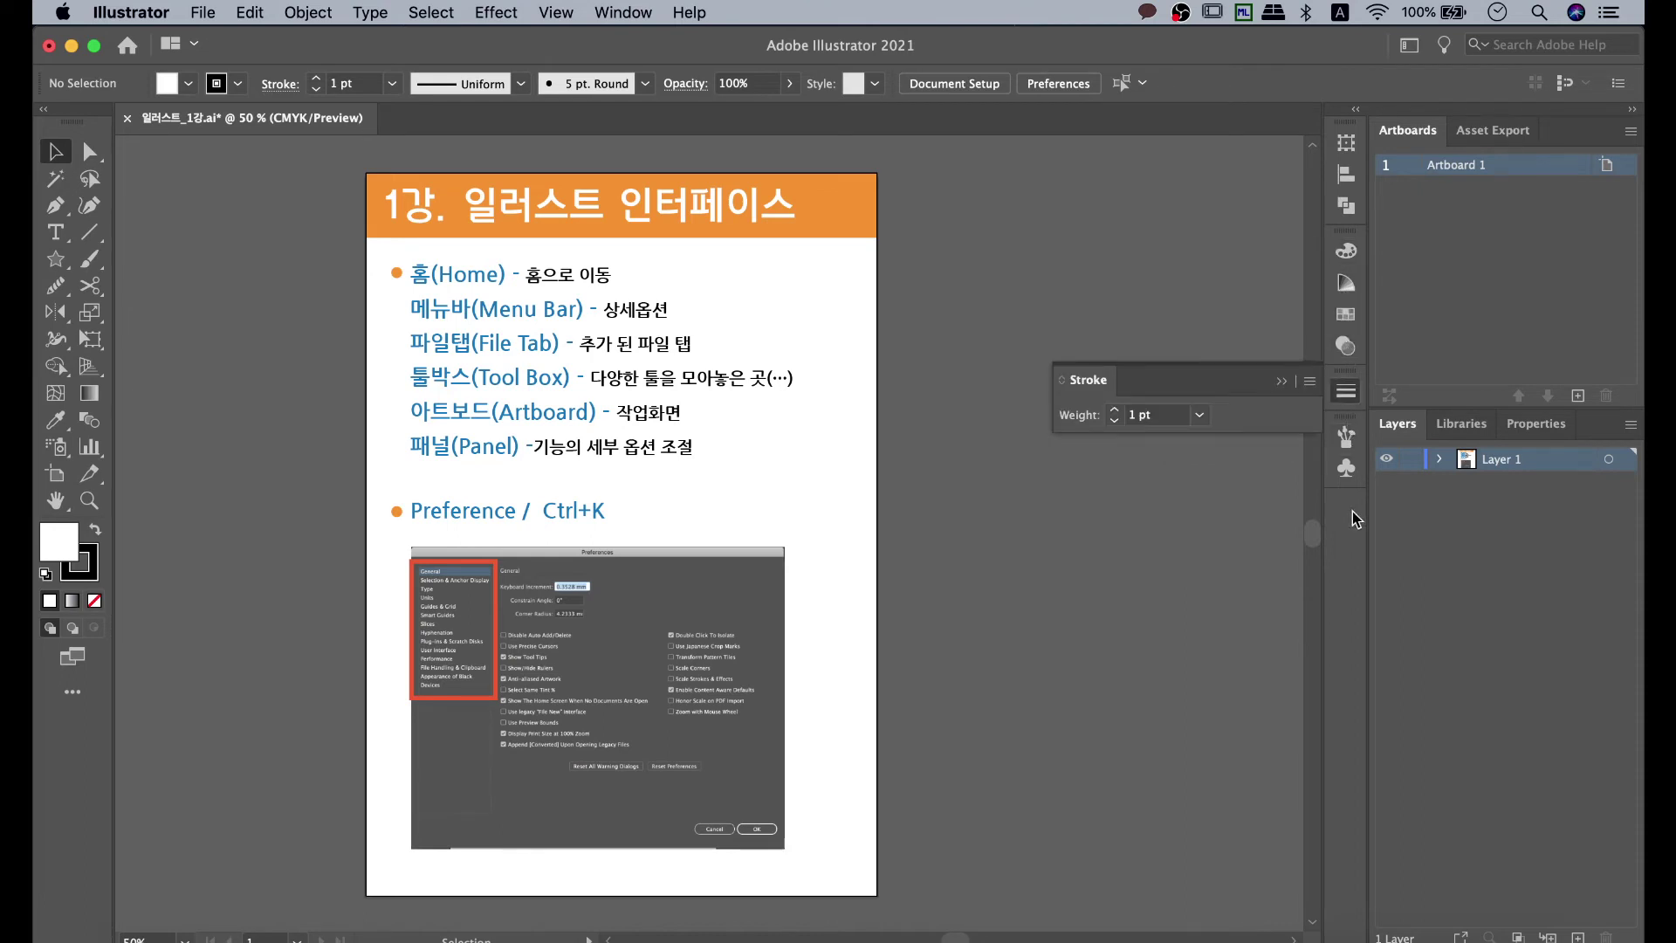
click(1284, 381)
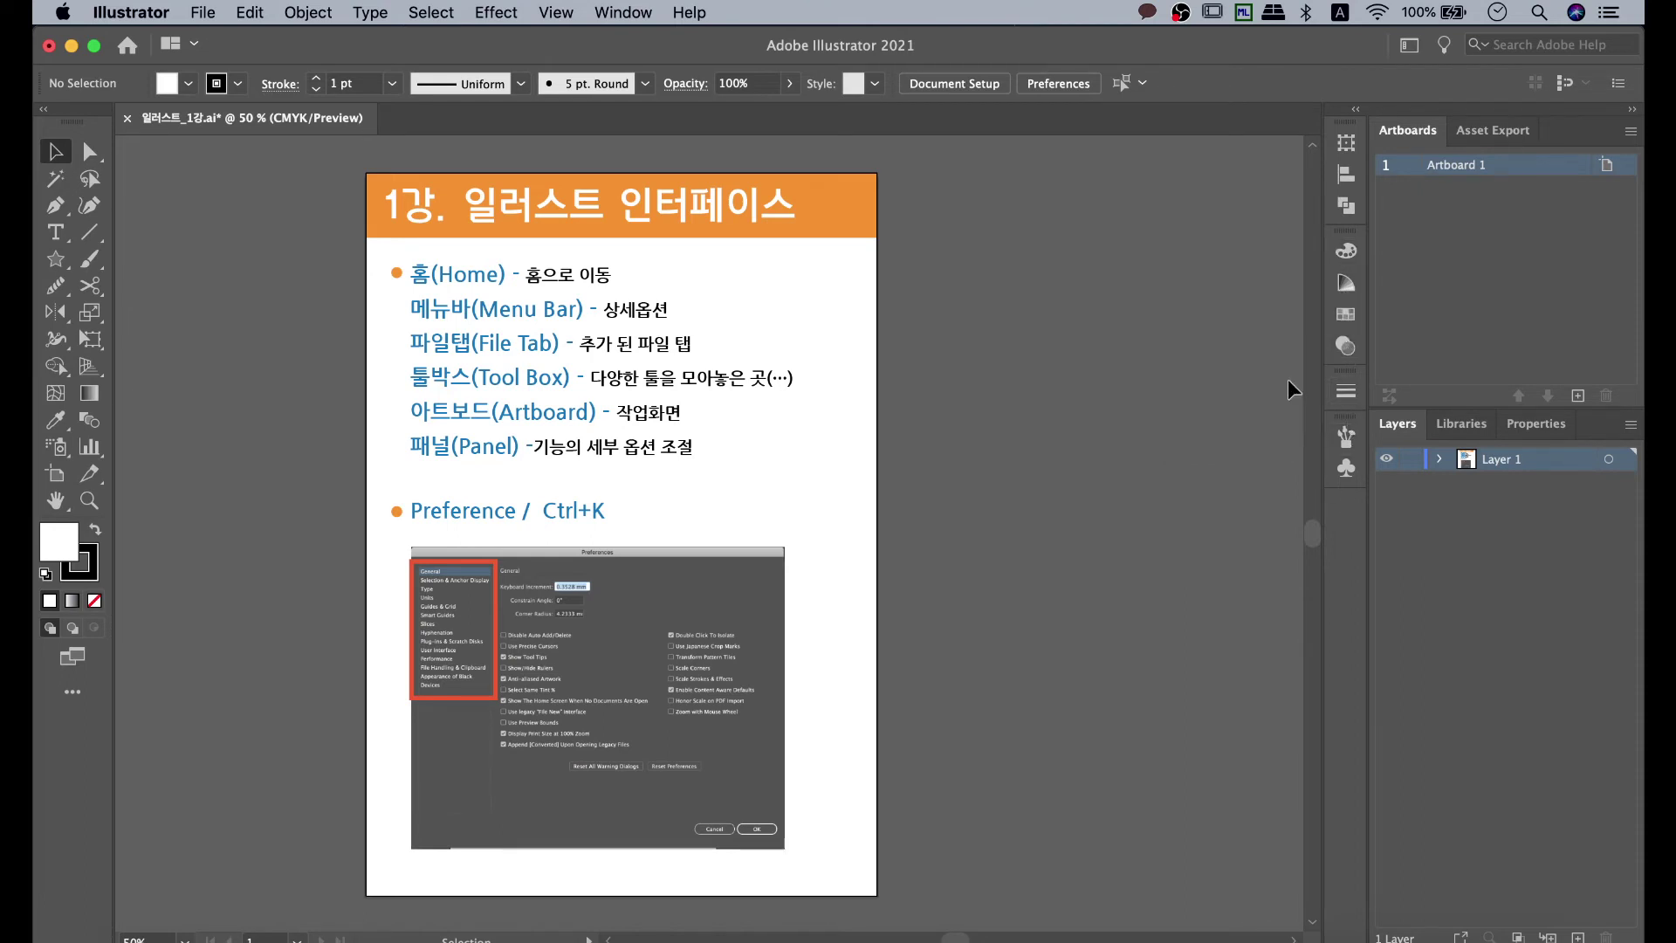
Save the current panel layout as a new workspace named Untitled Workspace 1 and check it in the workspace list.
click(1409, 48)
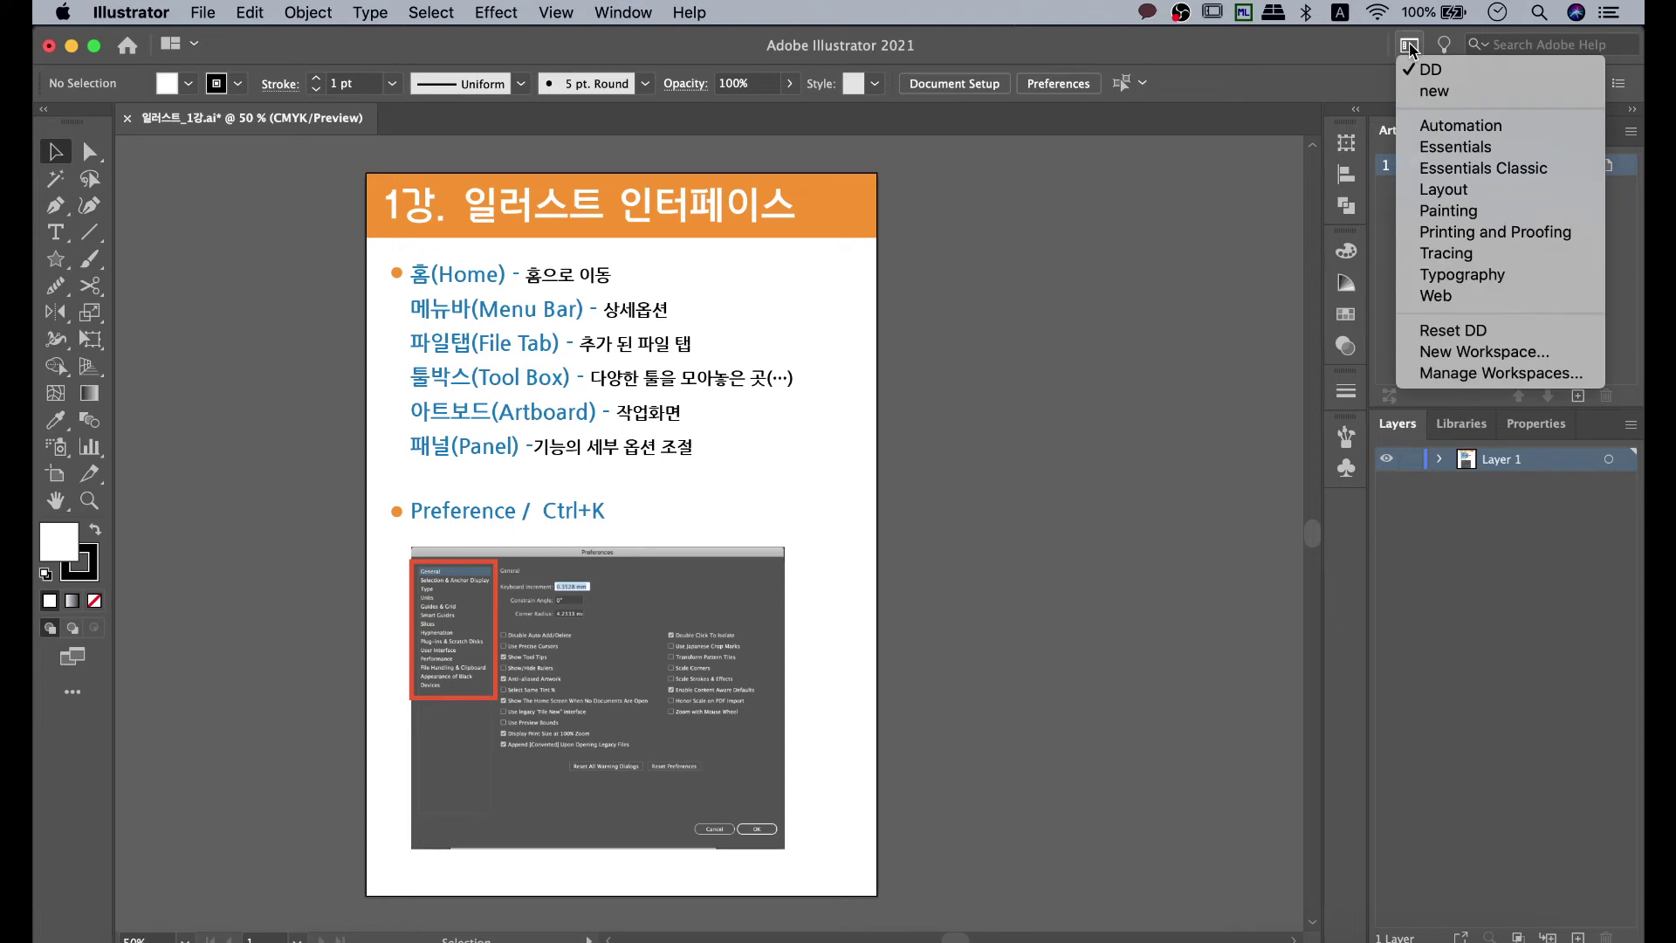
click(1487, 353)
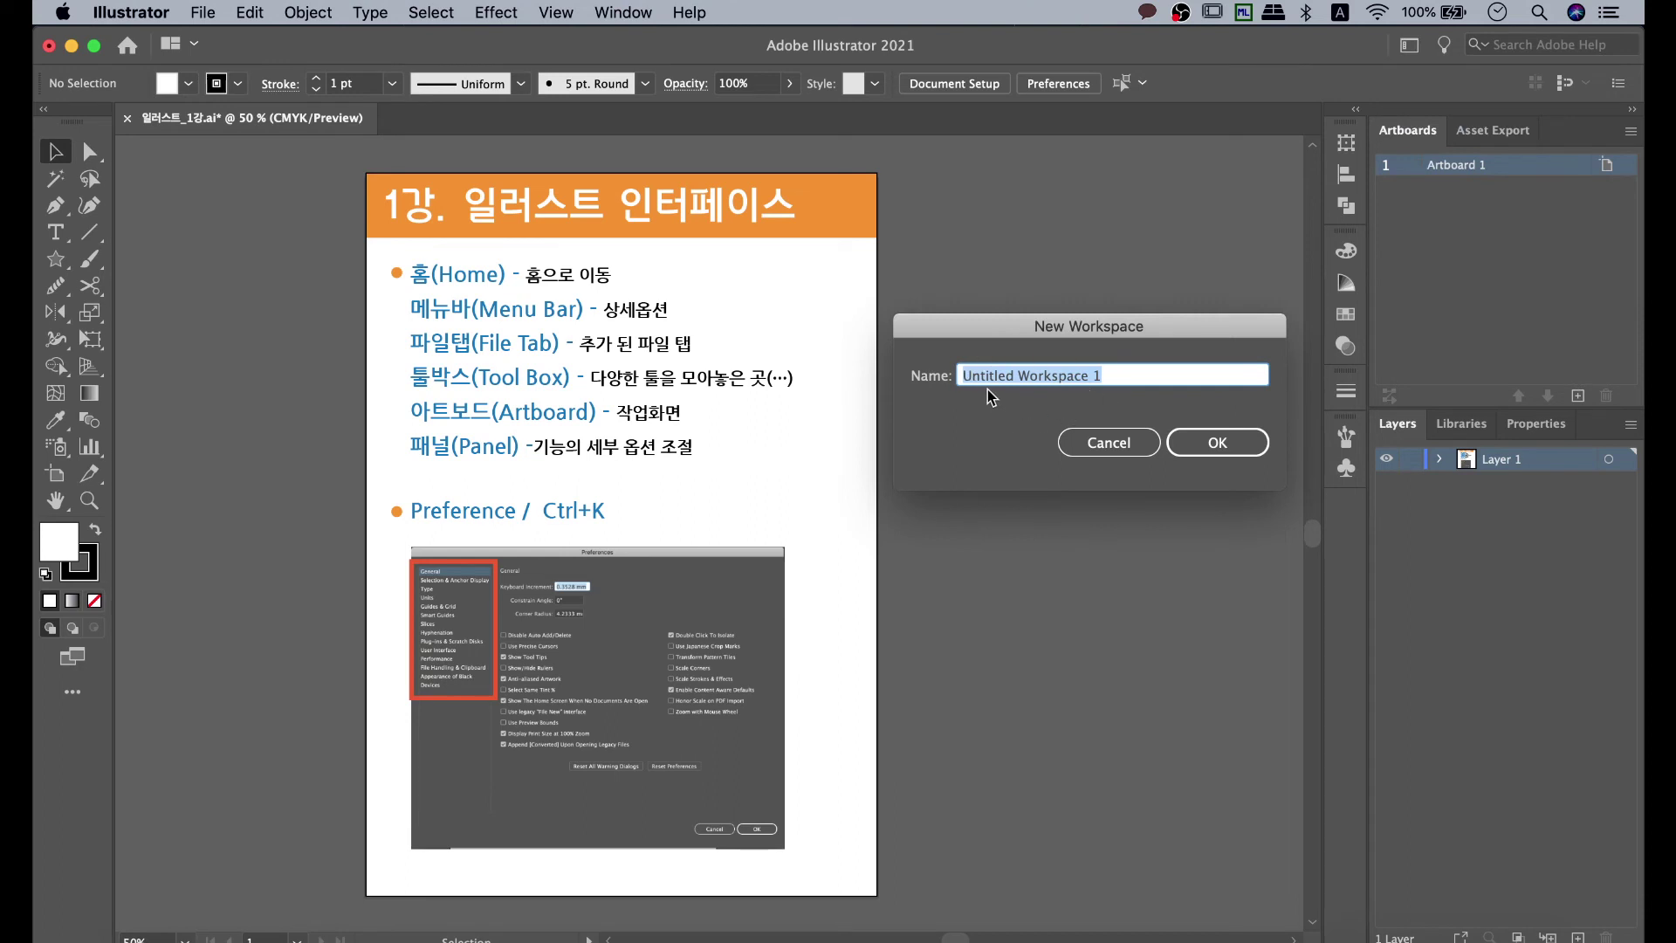
click(1219, 443)
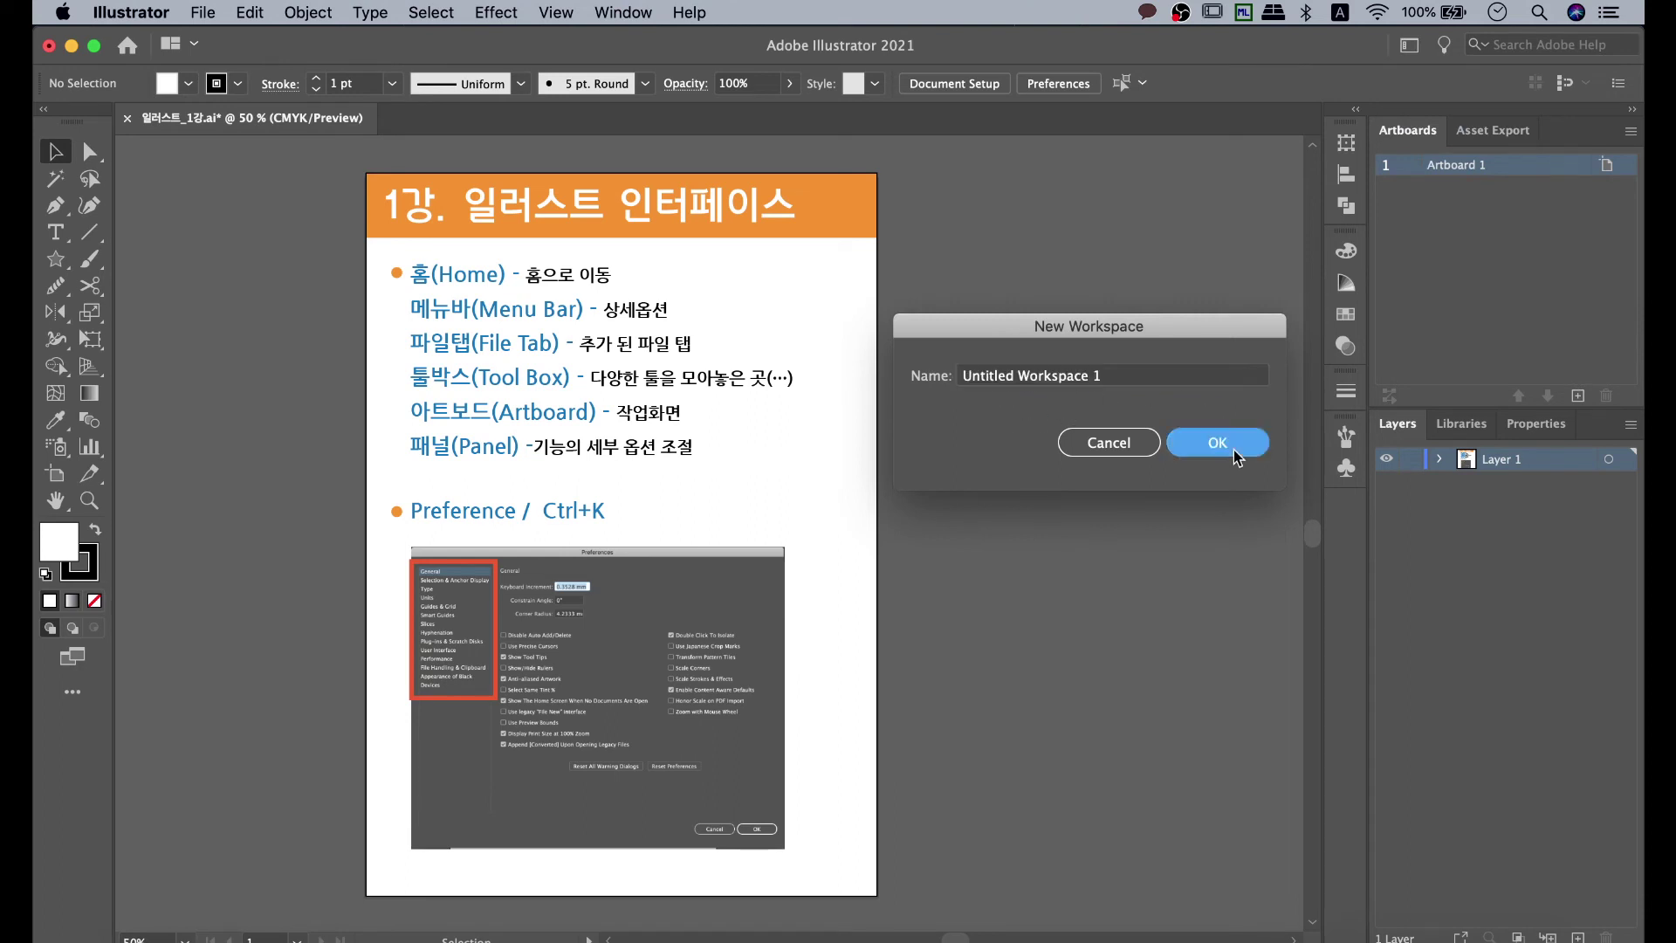
click(1409, 47)
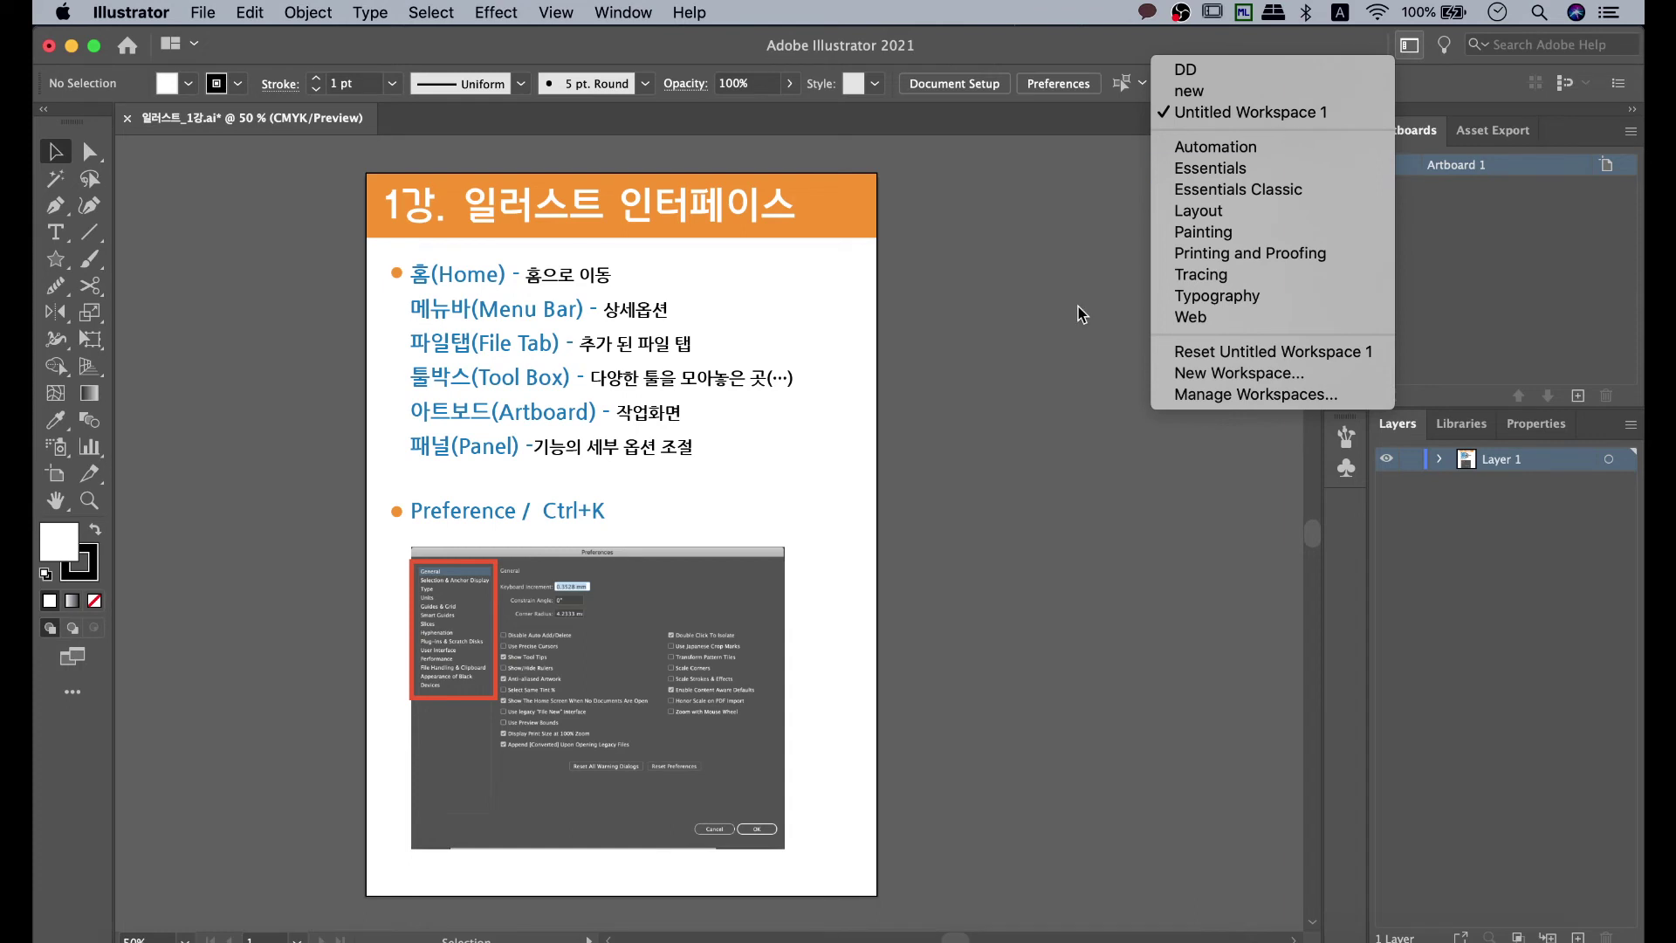
click(1053, 329)
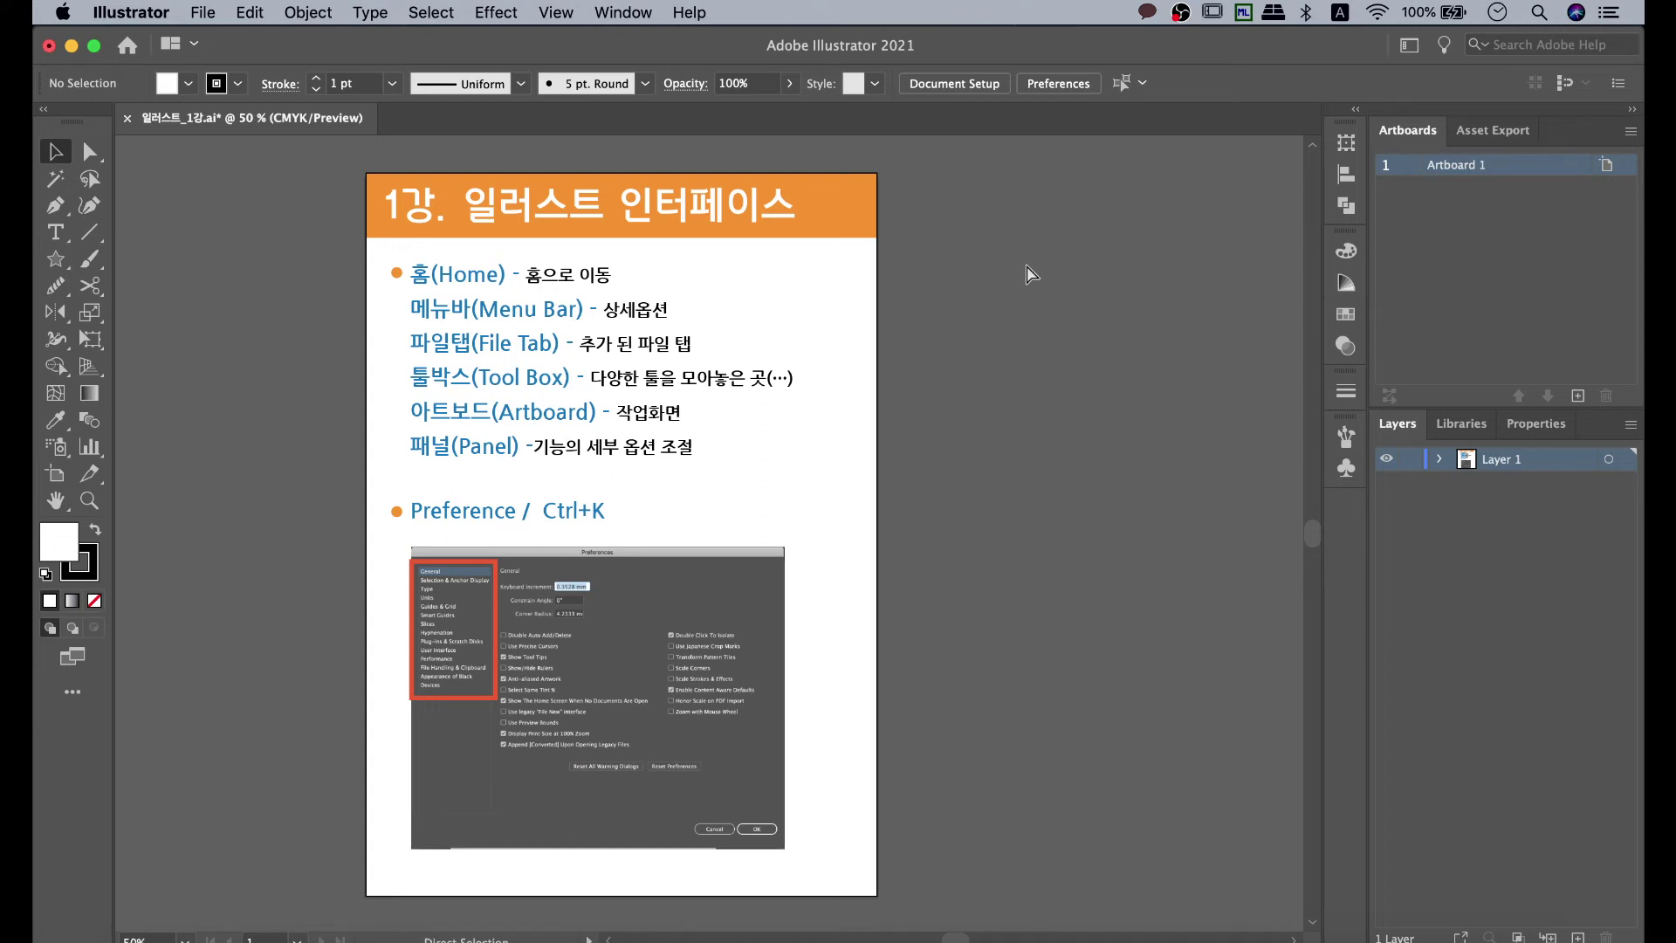
In the User Interface preferences, try the brightness levels and the White canvas, ending on the second-darkest level and Match User Interface Brightness.
key(super+k)
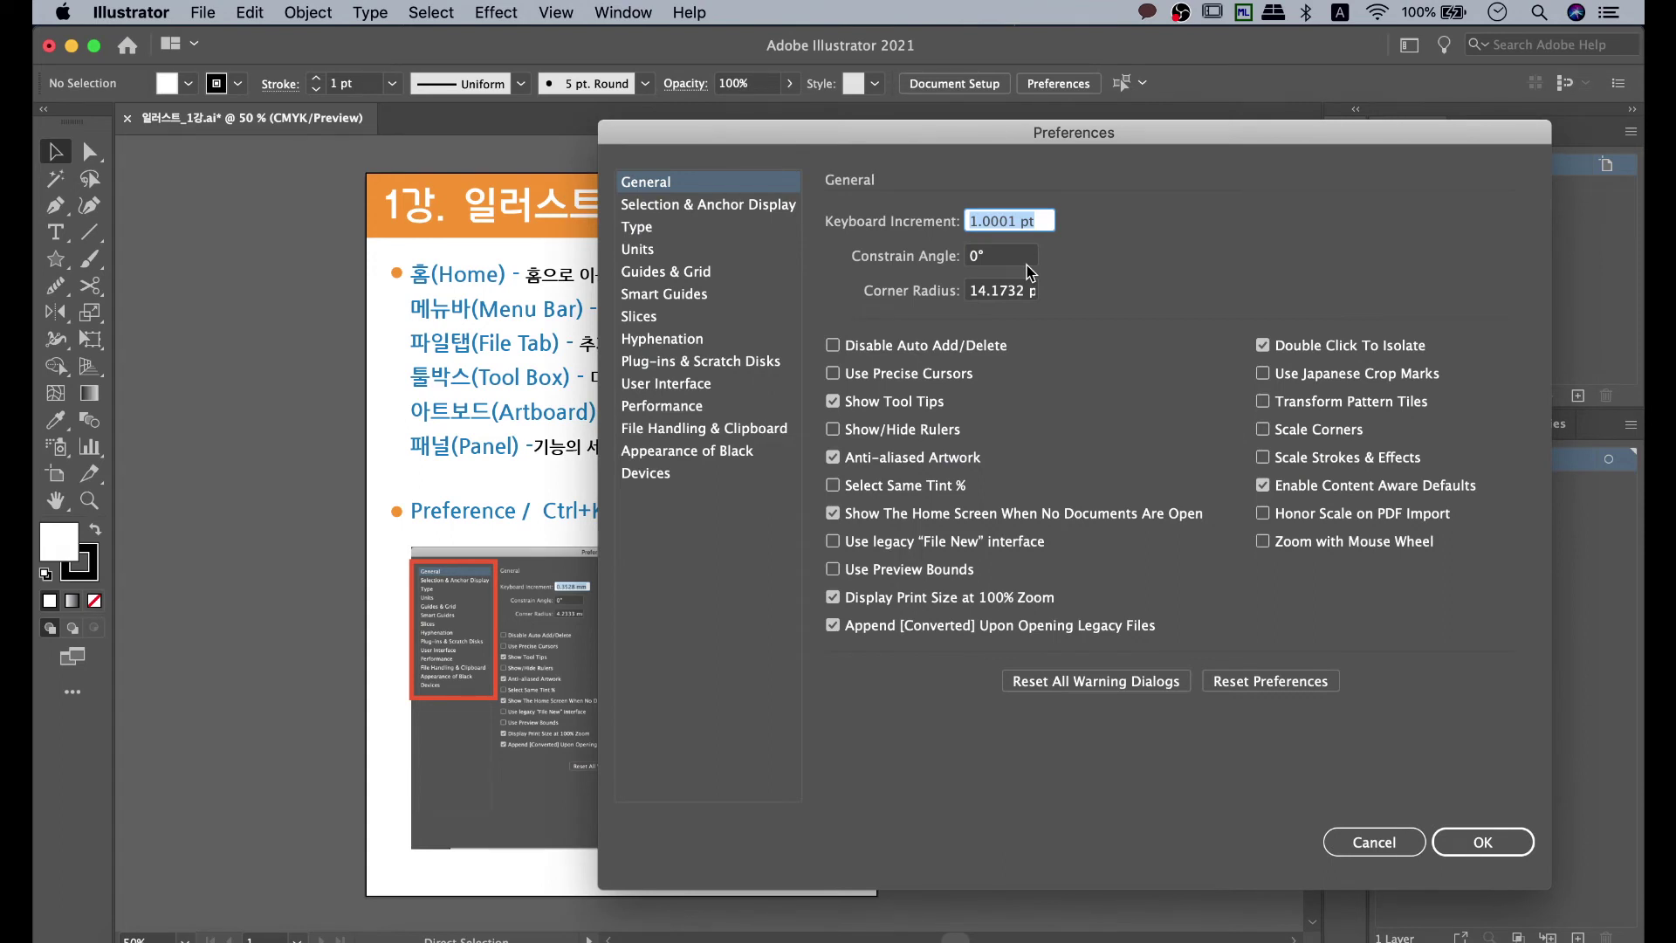
click(686, 406)
click(682, 384)
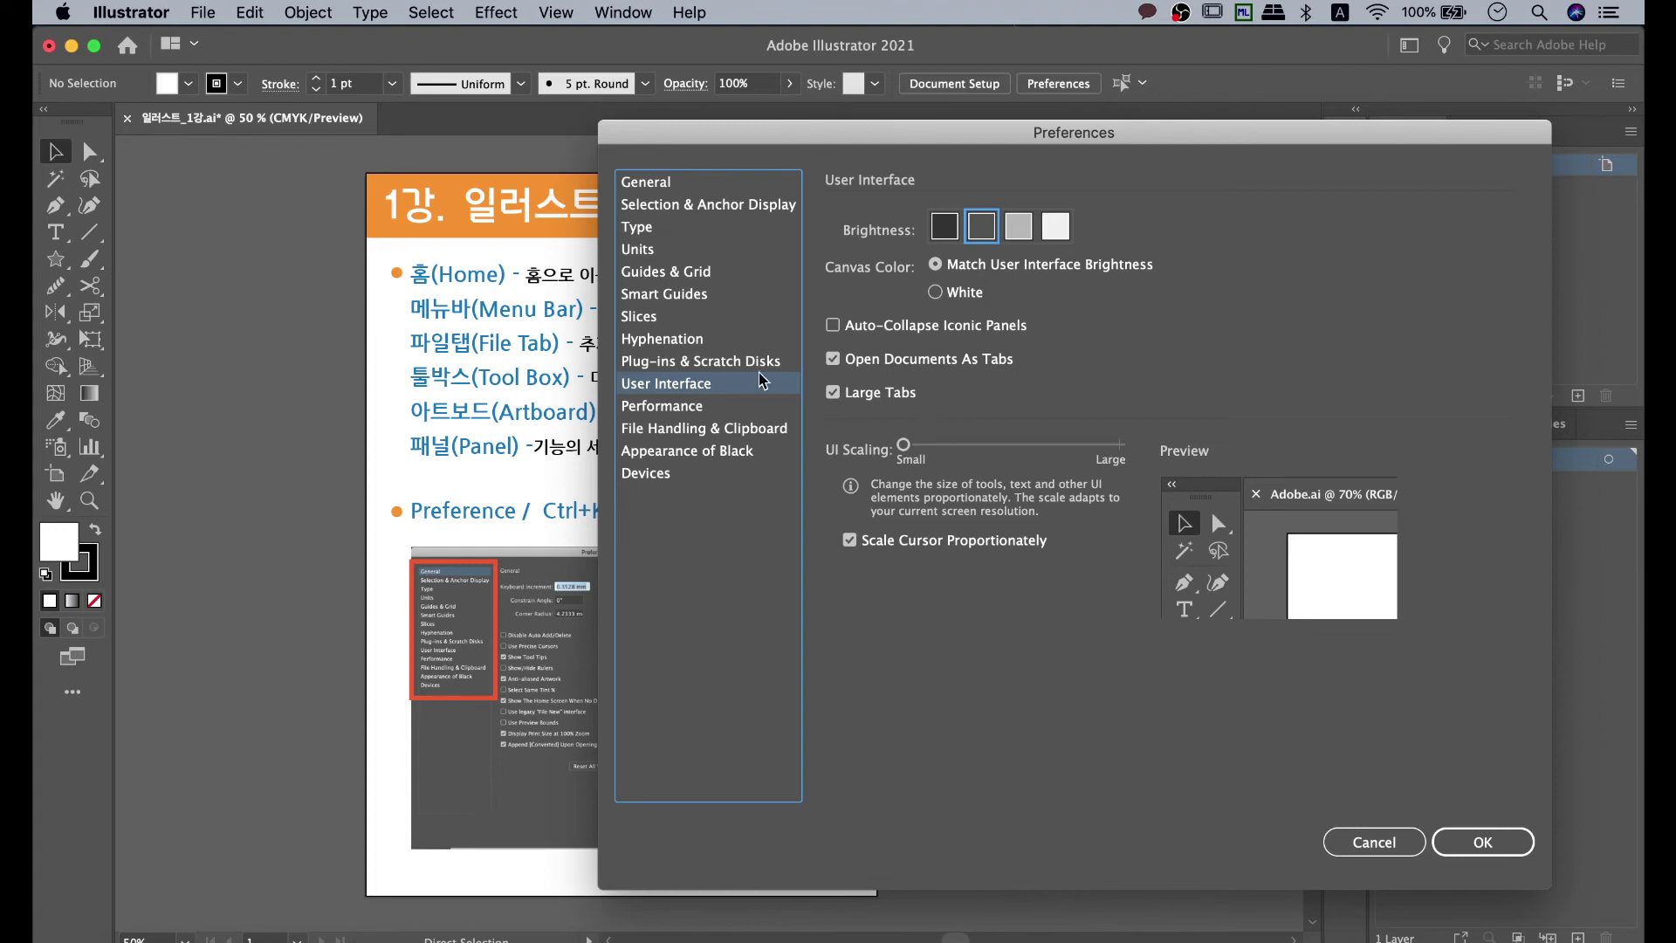
click(831, 390)
click(941, 229)
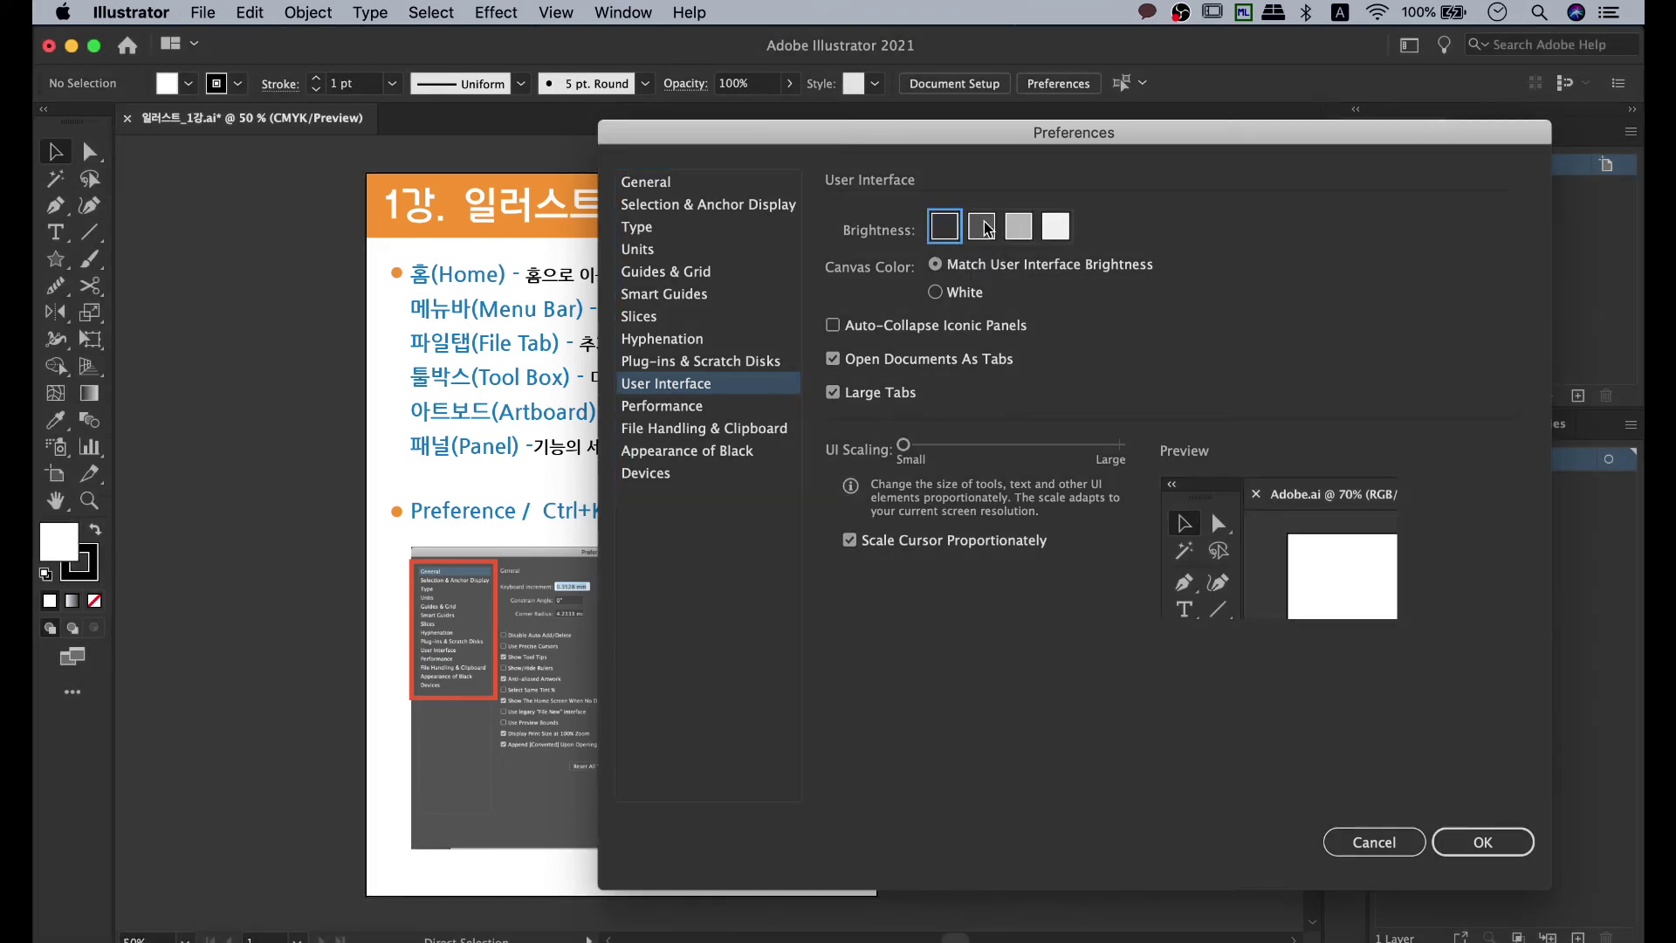
click(984, 228)
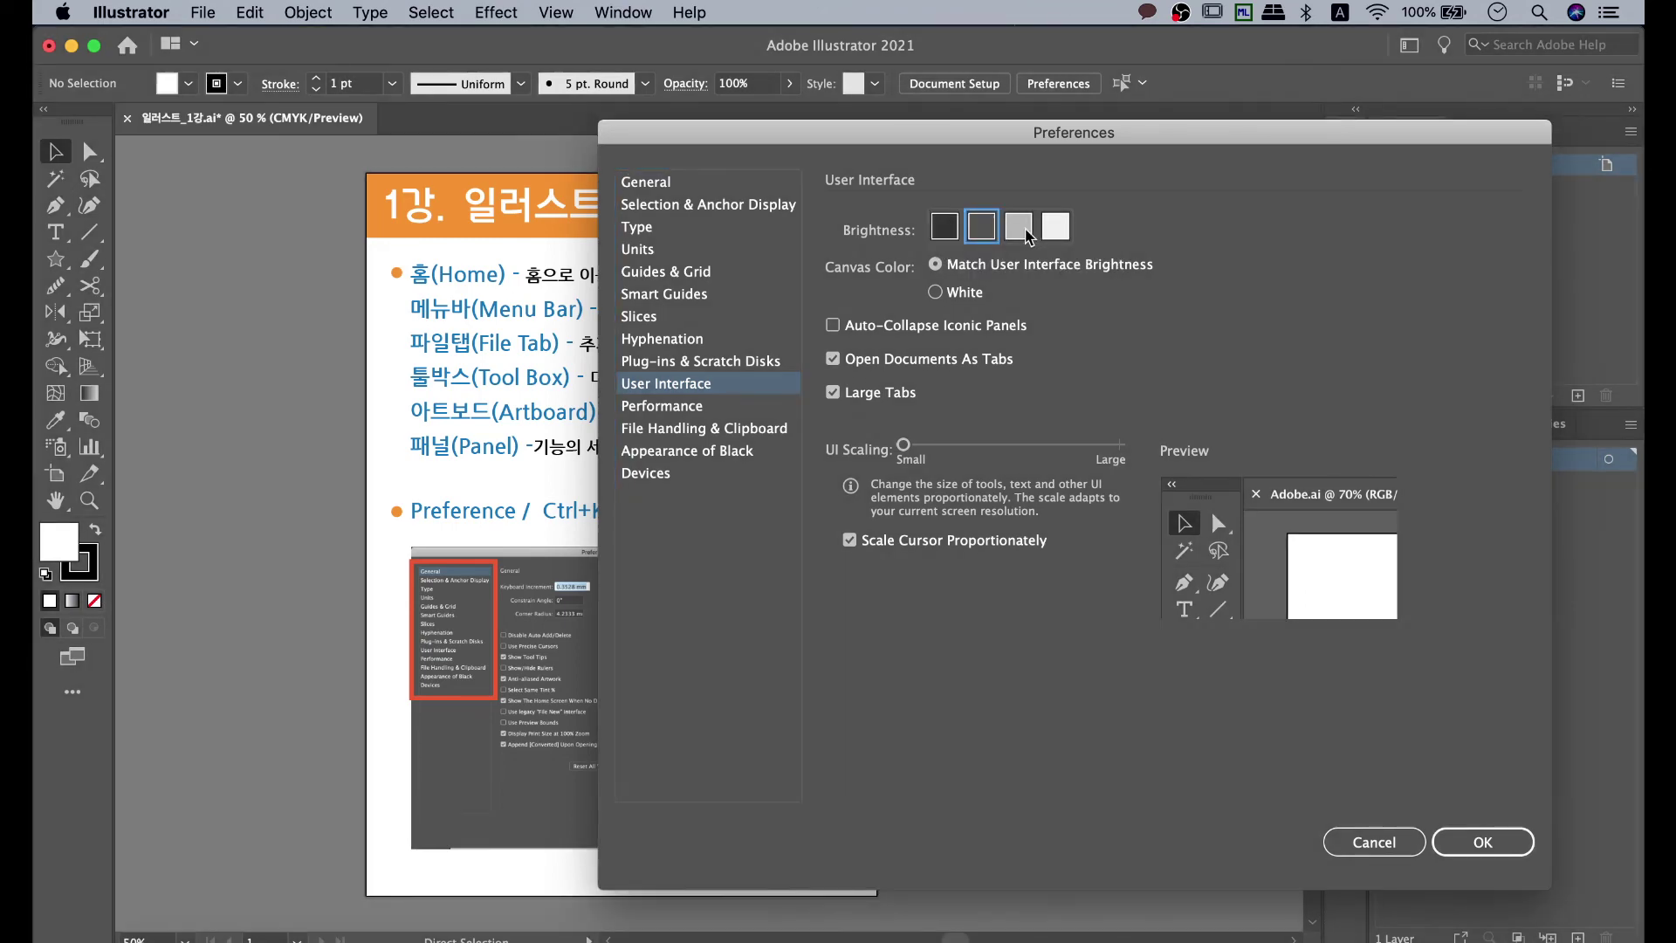
click(1027, 231)
click(1060, 229)
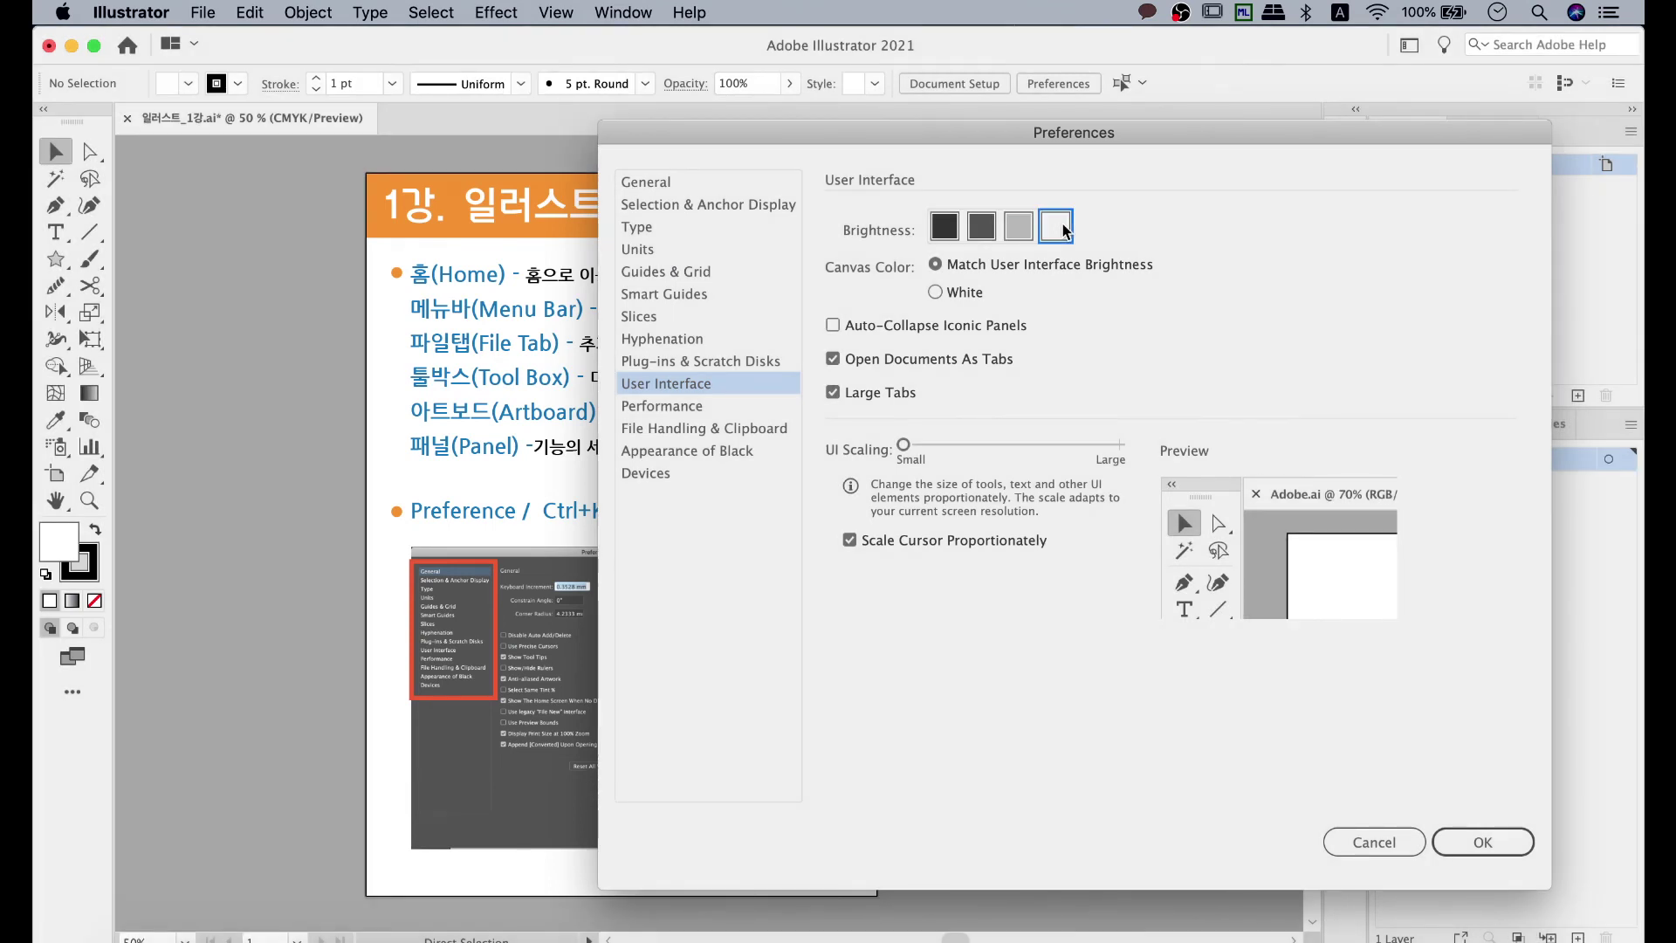
click(1018, 229)
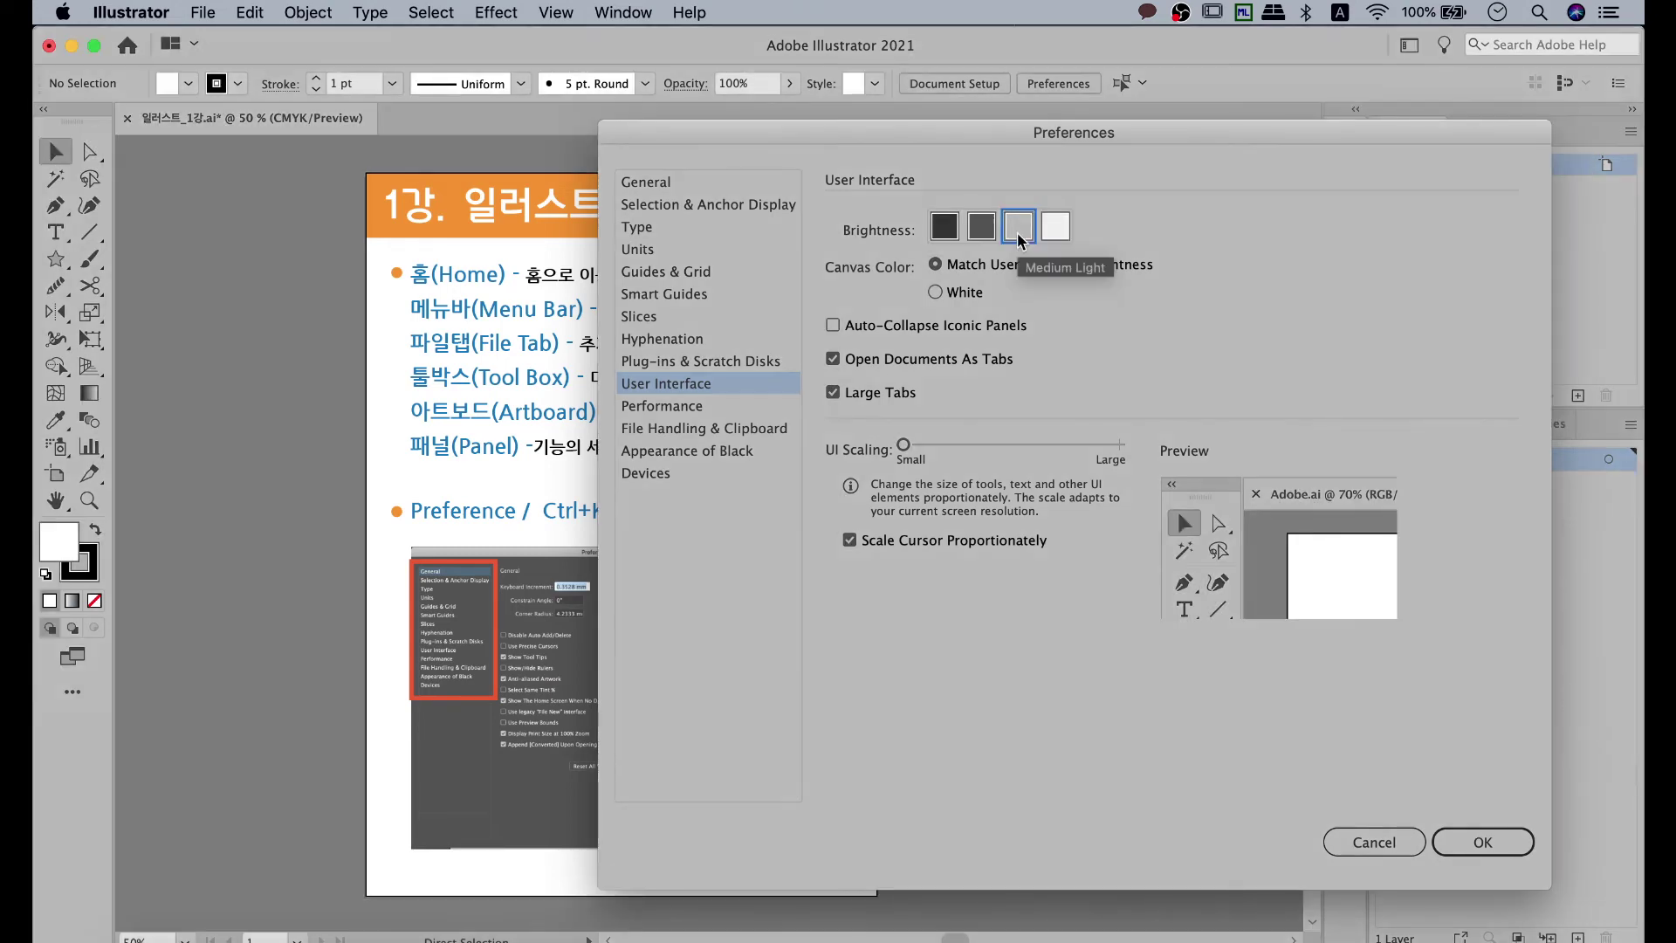
click(983, 229)
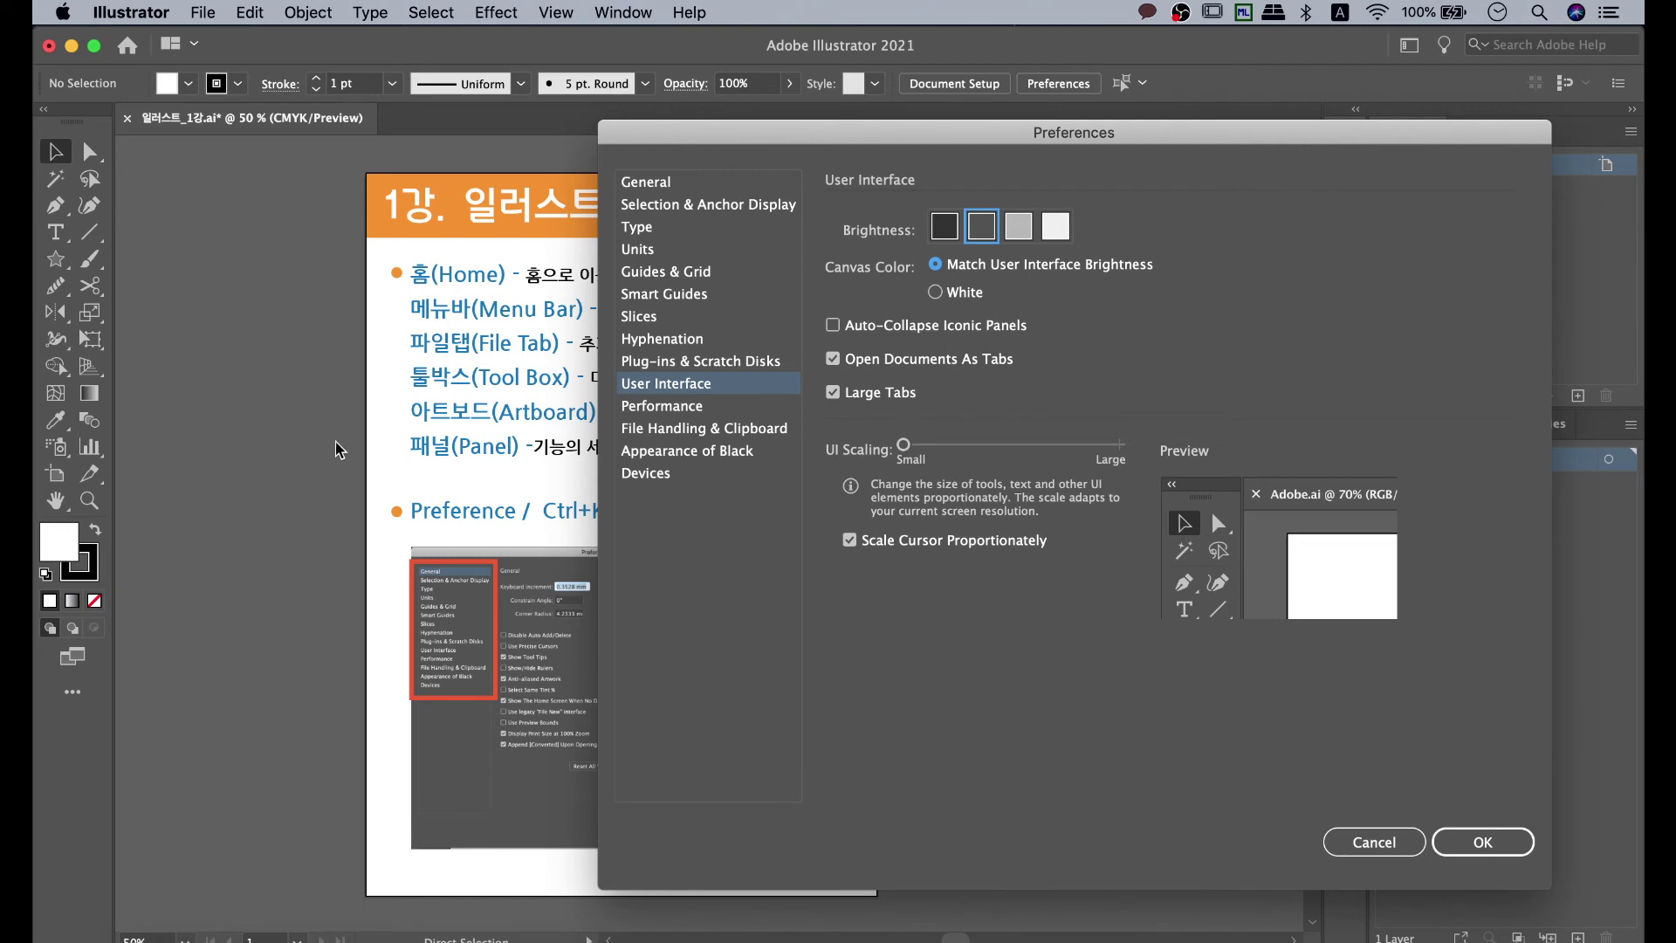
click(934, 293)
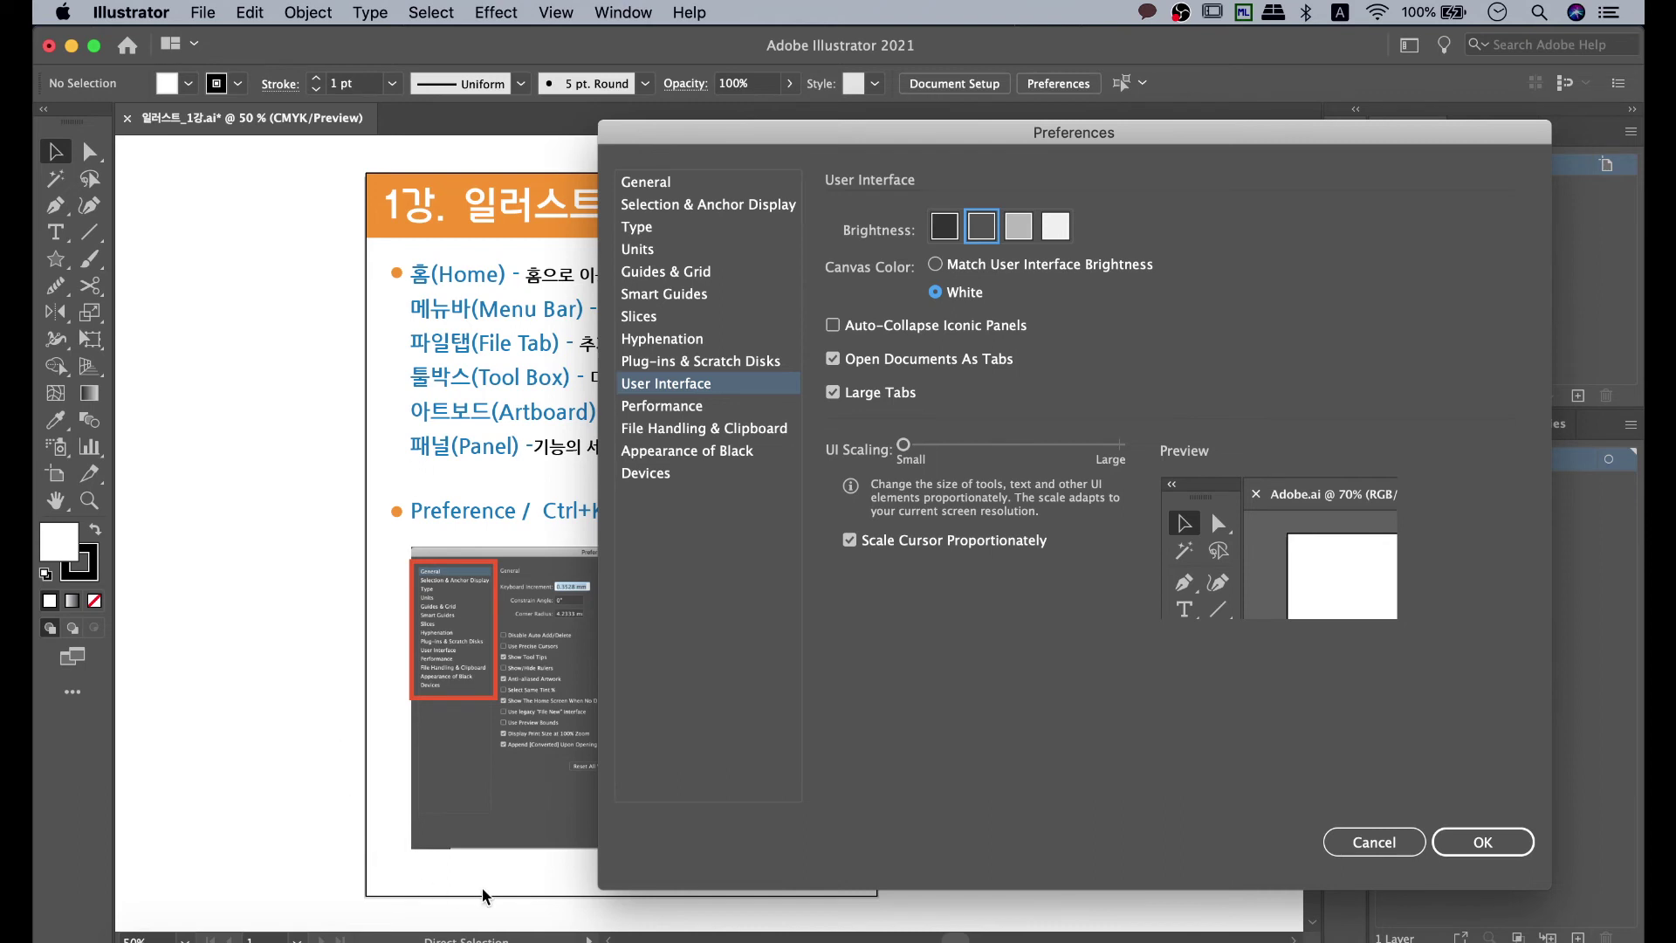
click(937, 265)
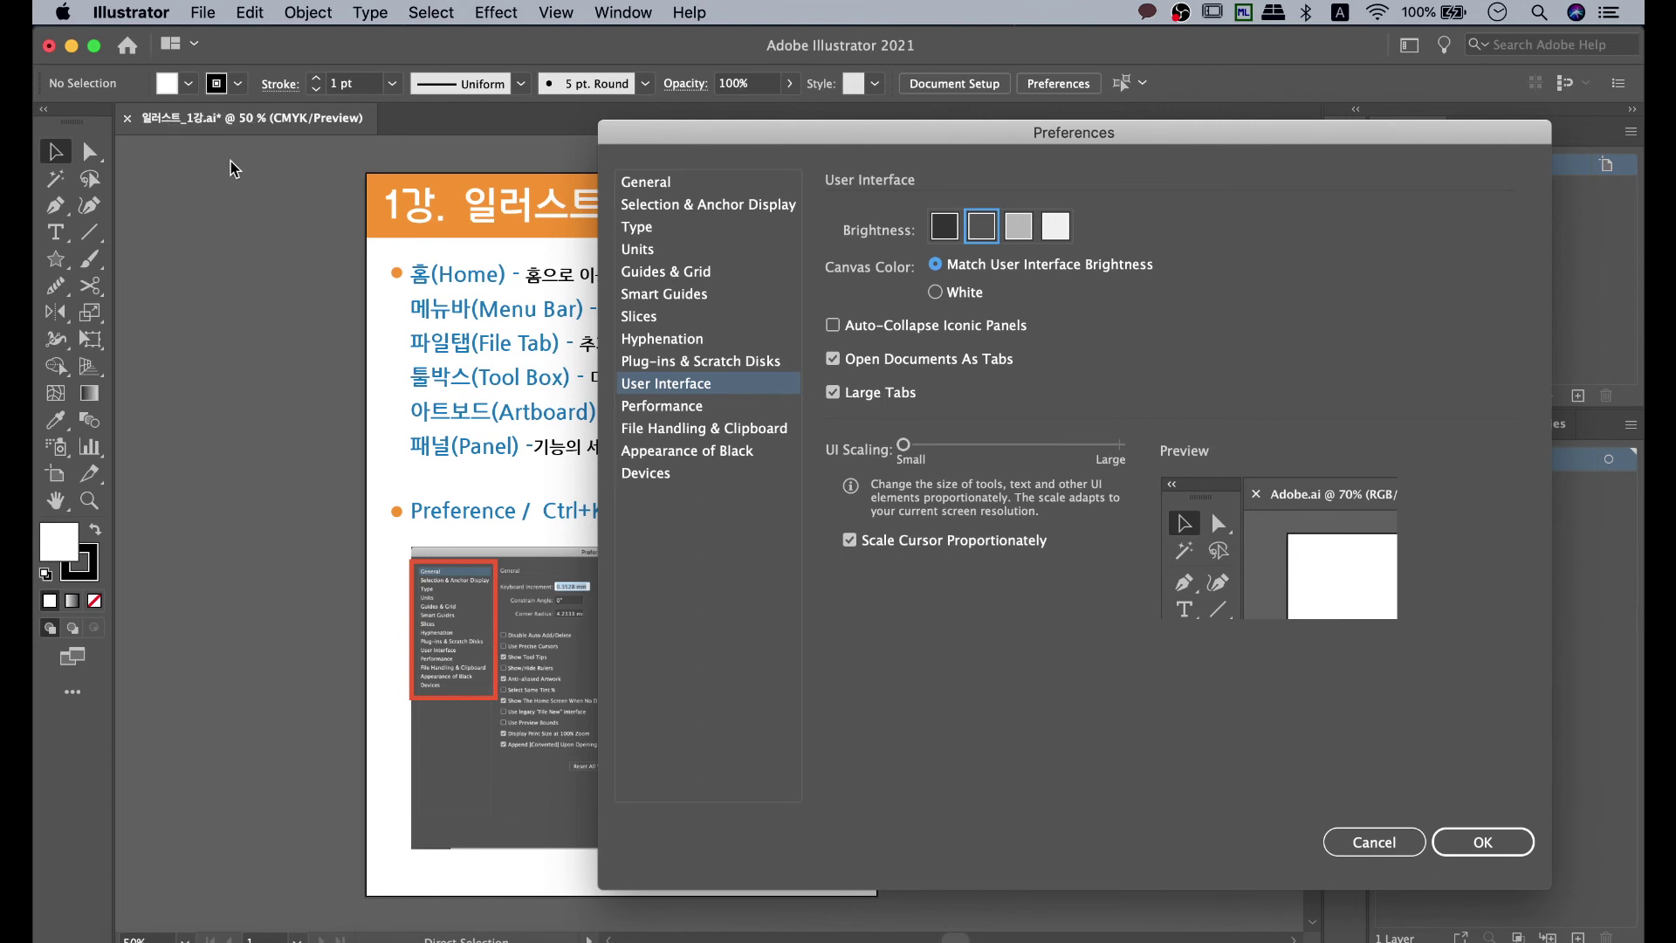
Turn off Open Documents As Tabs, apply the preferences, and close 일러스트_1강.ai without saving.
click(834, 359)
click(1460, 843)
drag(293, 119, 234, 123)
click(127, 117)
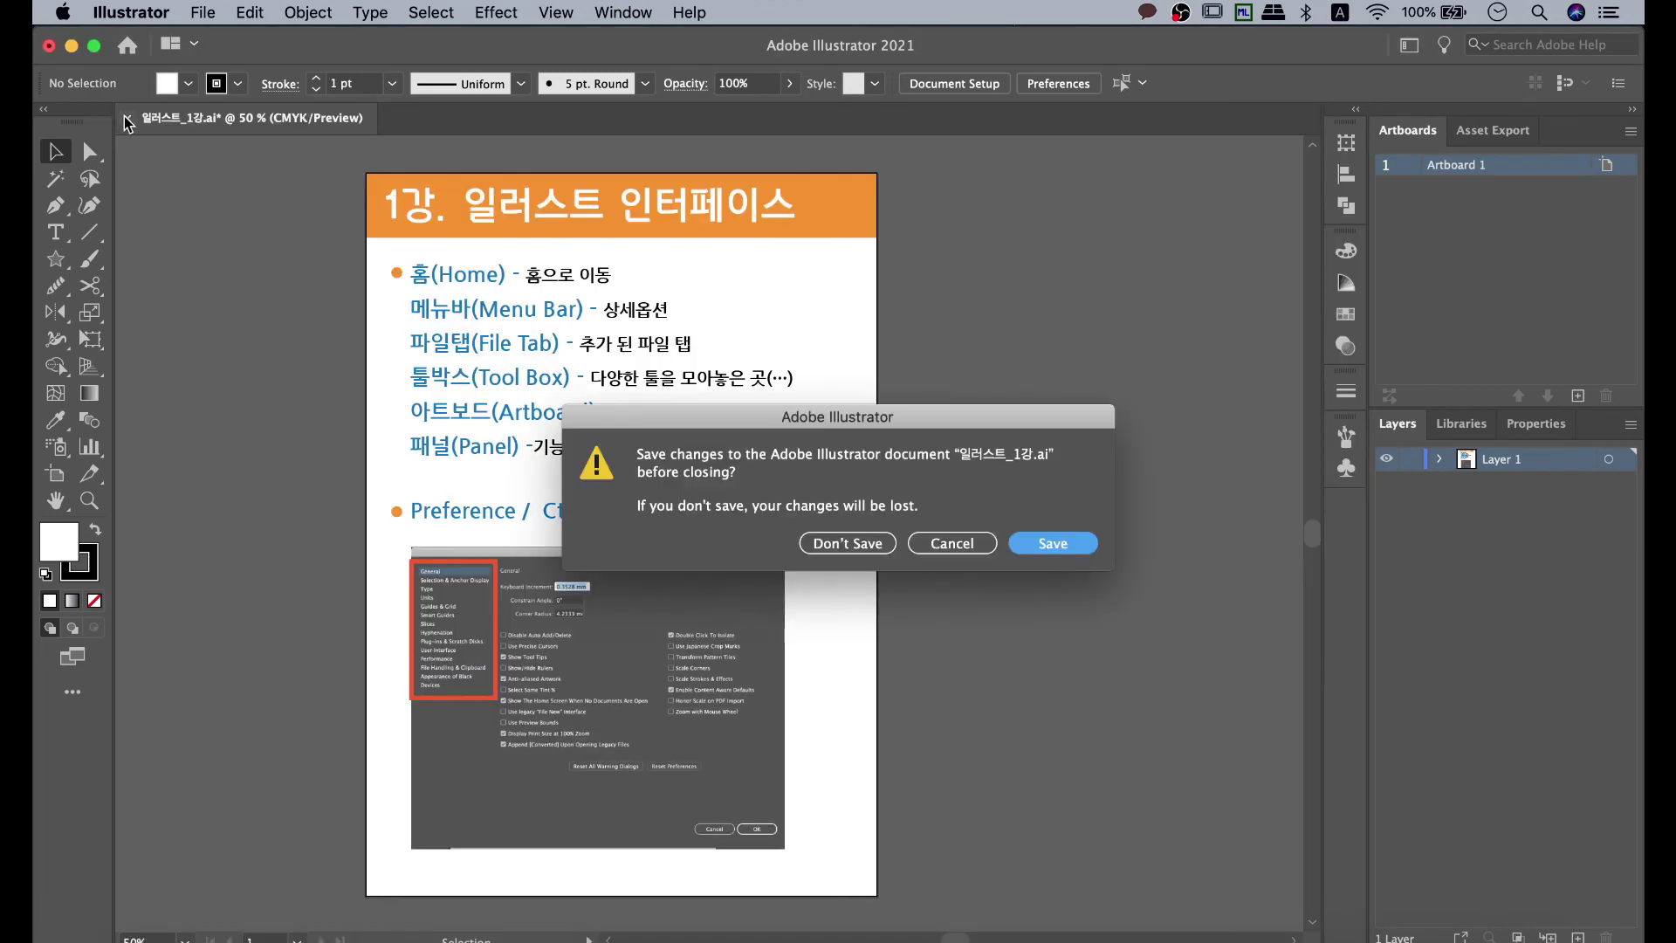
click(847, 543)
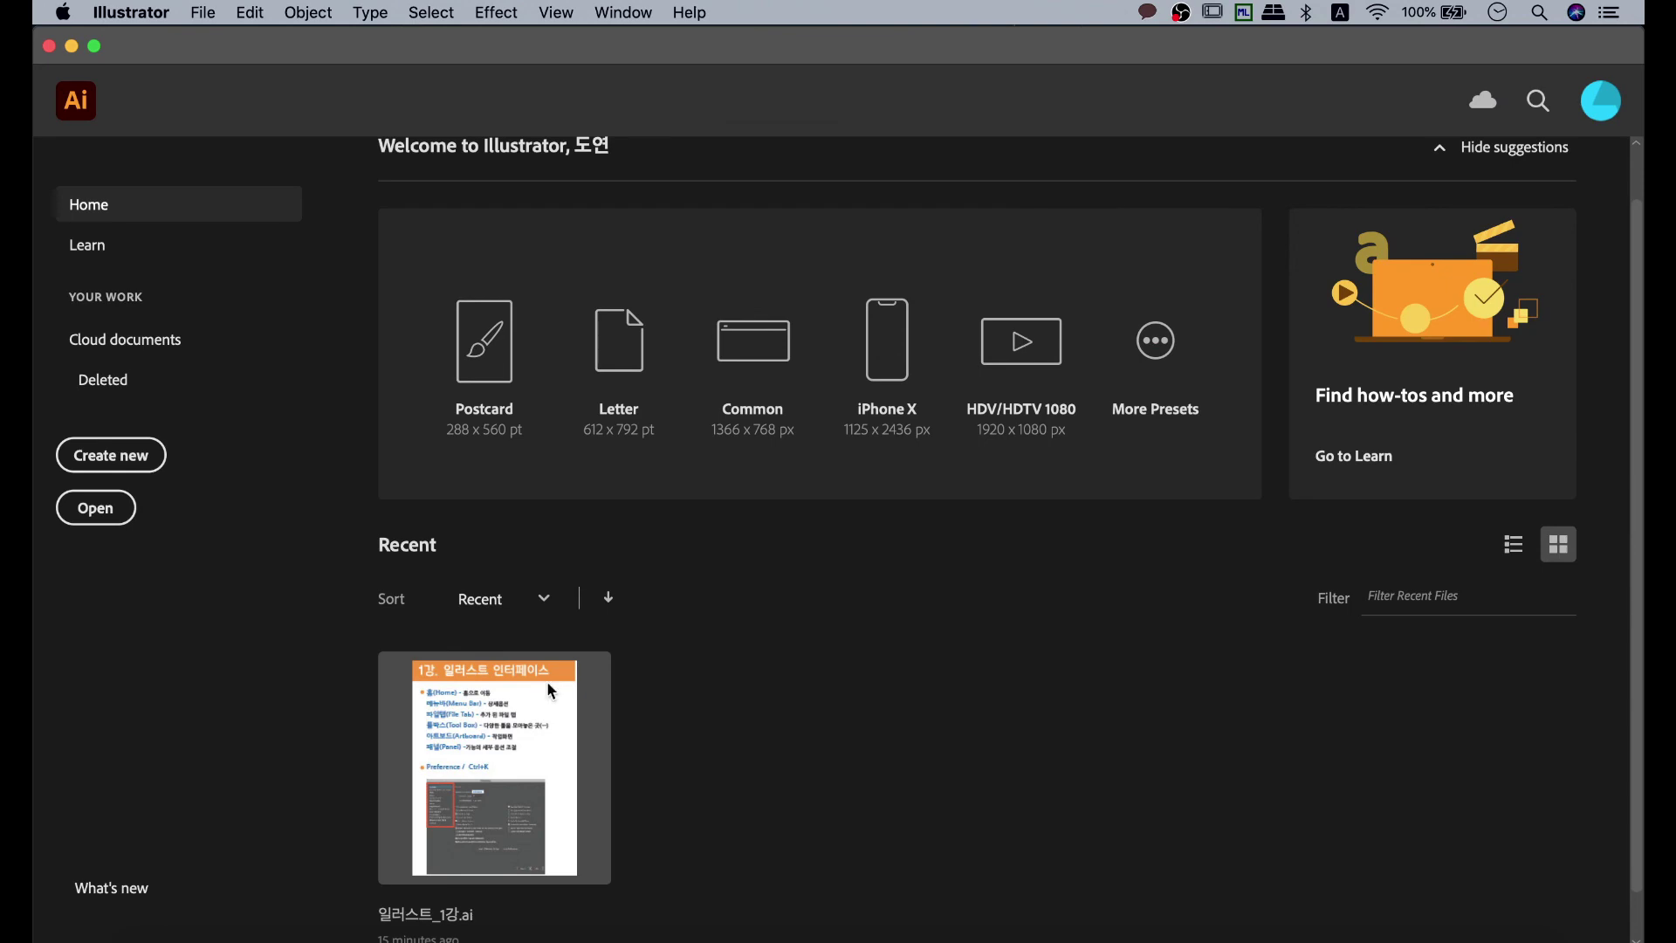
Reopen 일러스트_1강.ai from the recent files, shrink and move its floating window, and dock it as a tab.
click(549, 689)
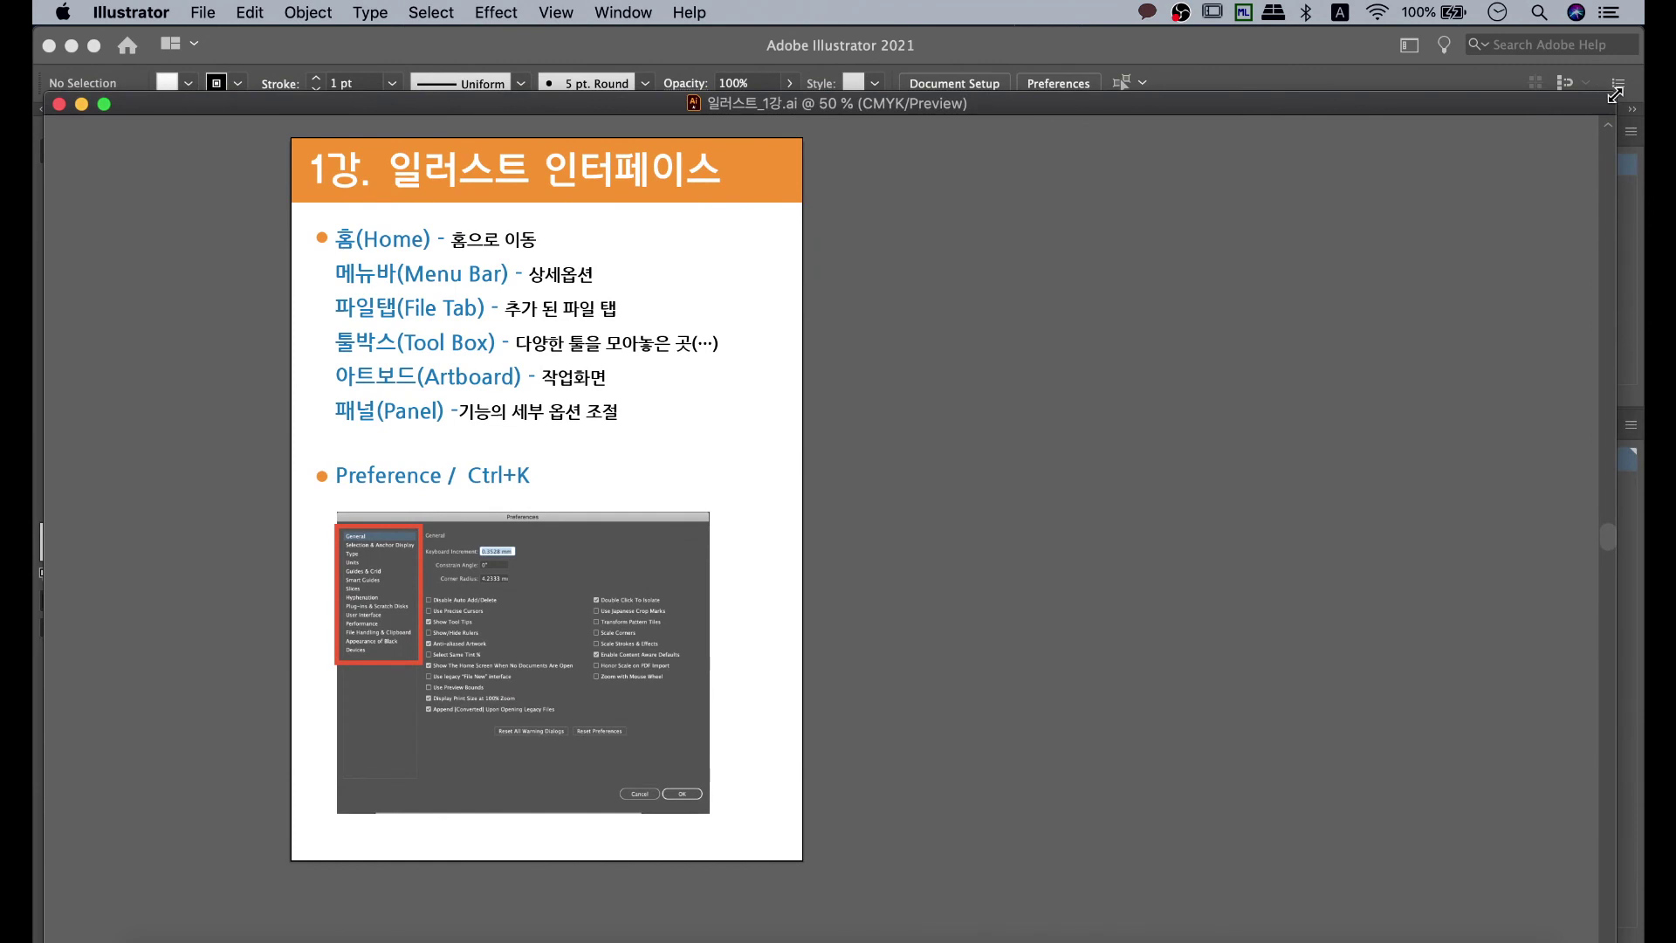
drag(1615, 94, 901, 262)
drag(535, 271, 629, 196)
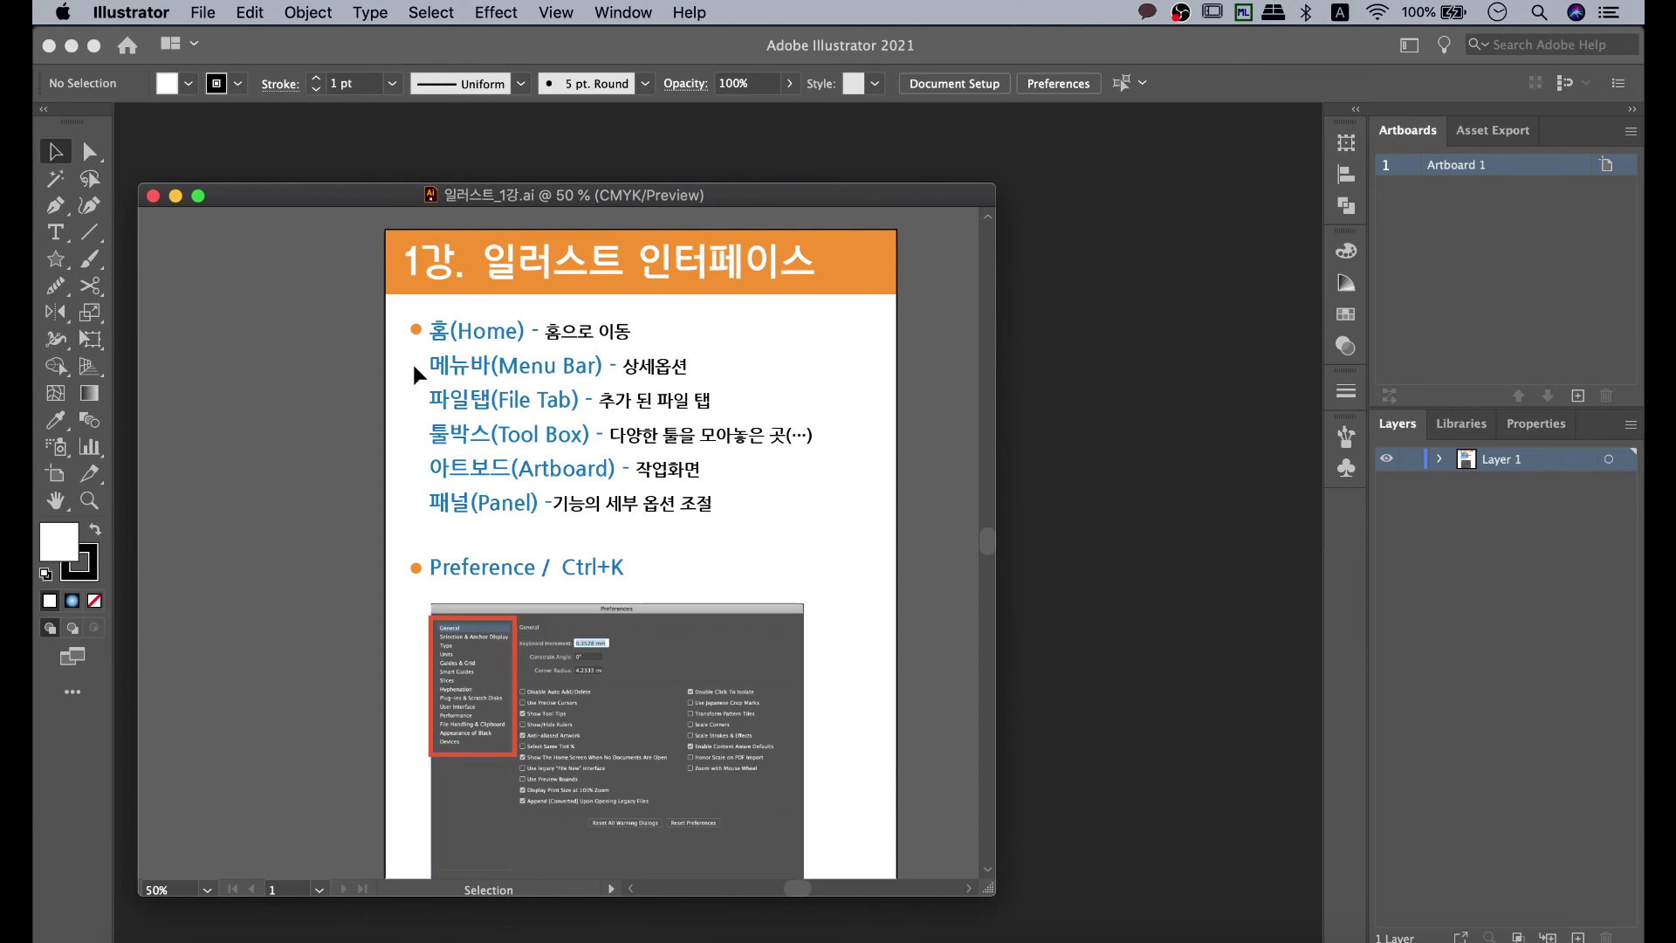
drag(295, 197, 289, 118)
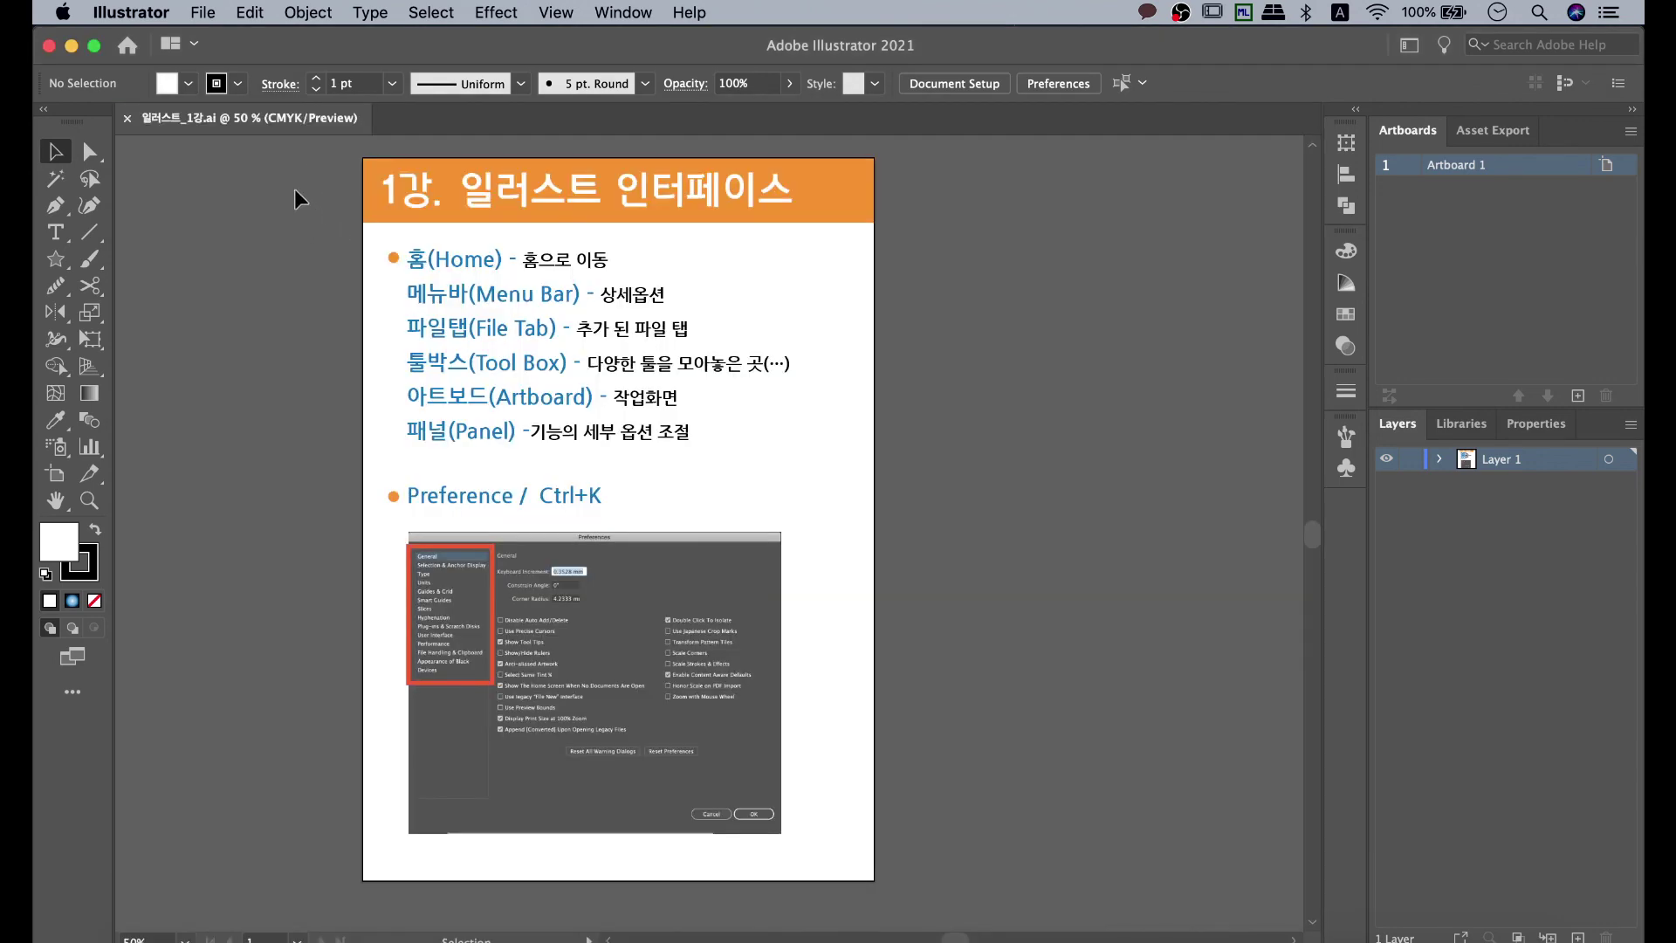
Turn Open Documents As Tabs back on in the User Interface preferences.
key(super+k)
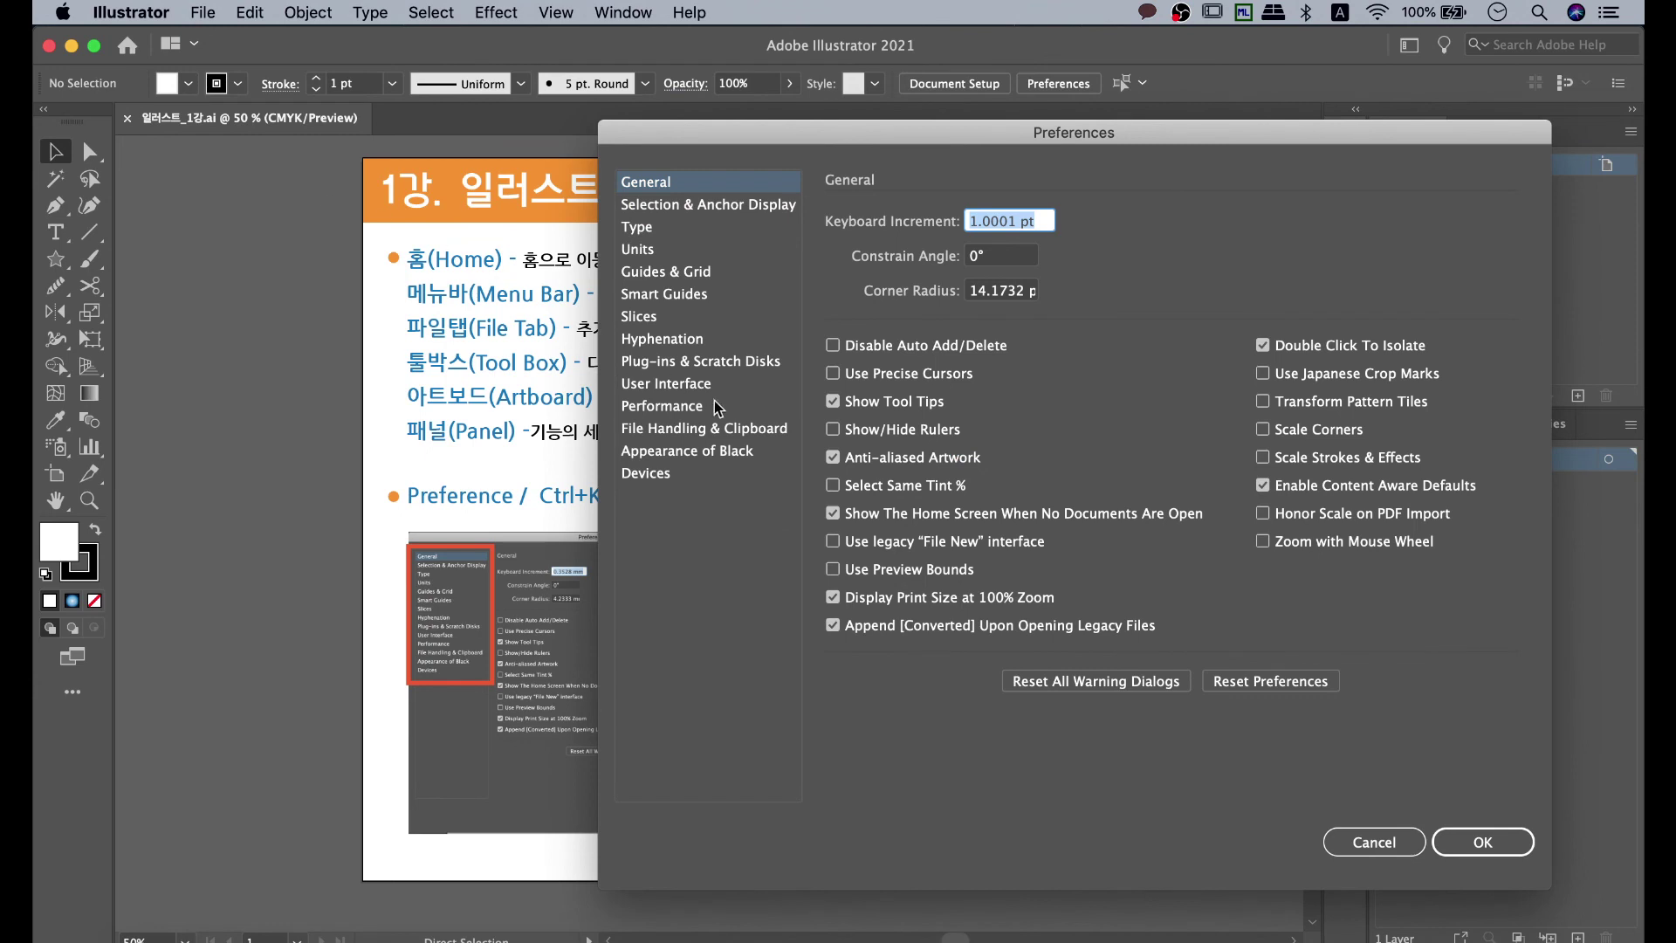
click(684, 385)
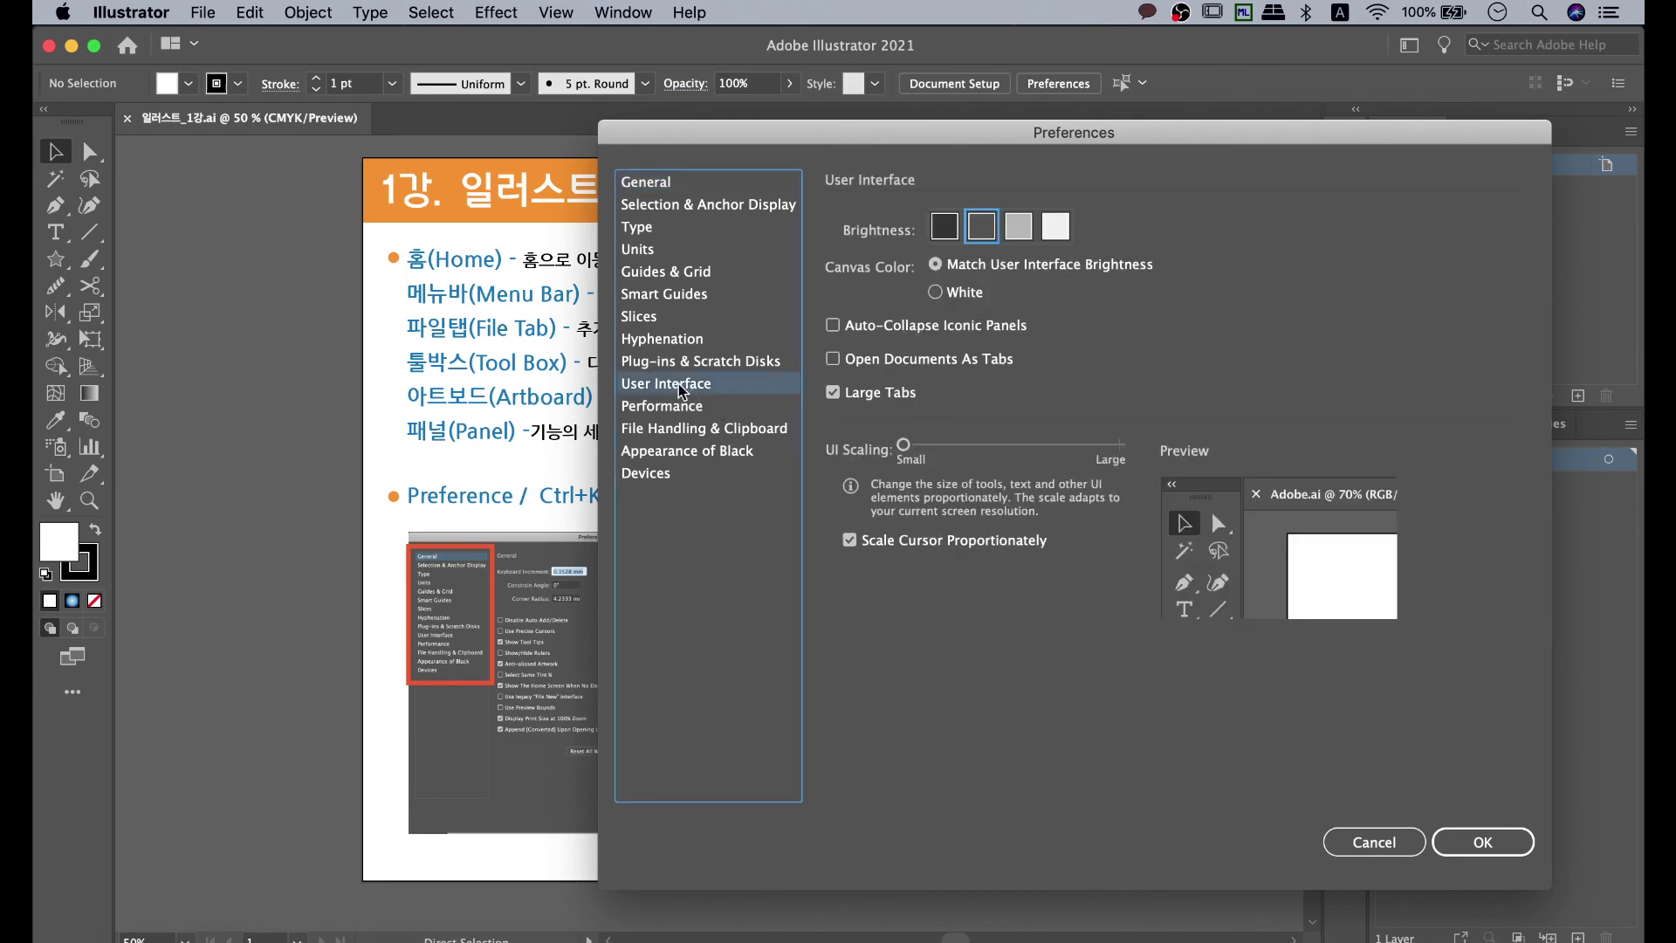
click(833, 359)
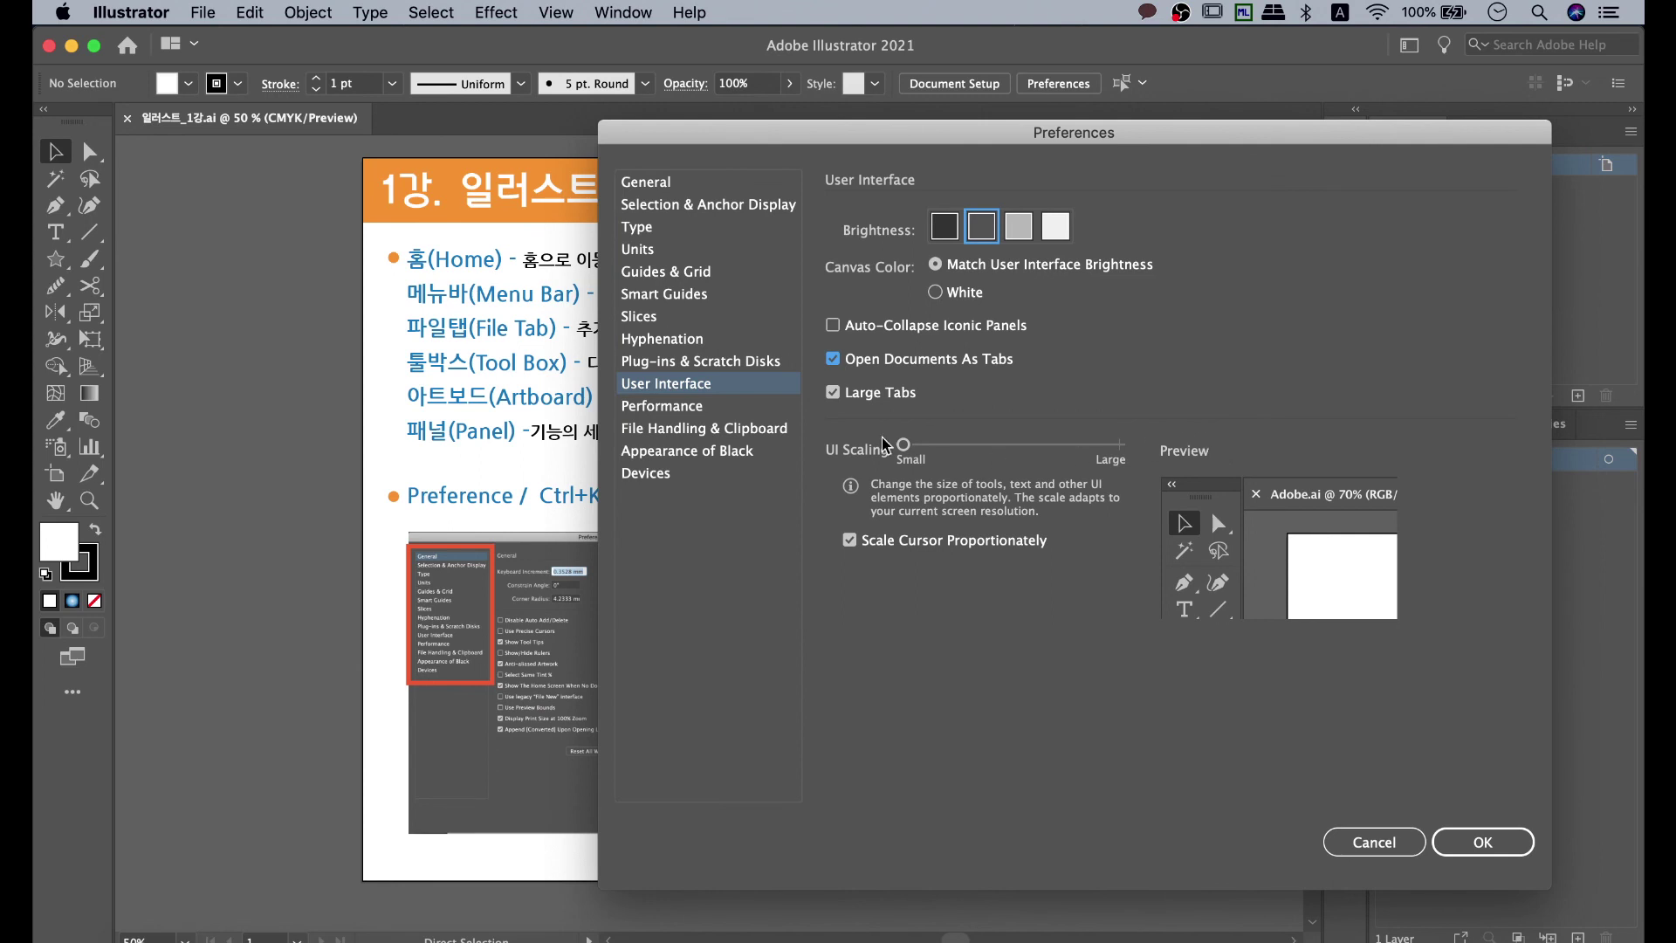
Toggle Large Tabs off and on repeatedly to compare the tab sizes, leaving it enabled.
click(834, 394)
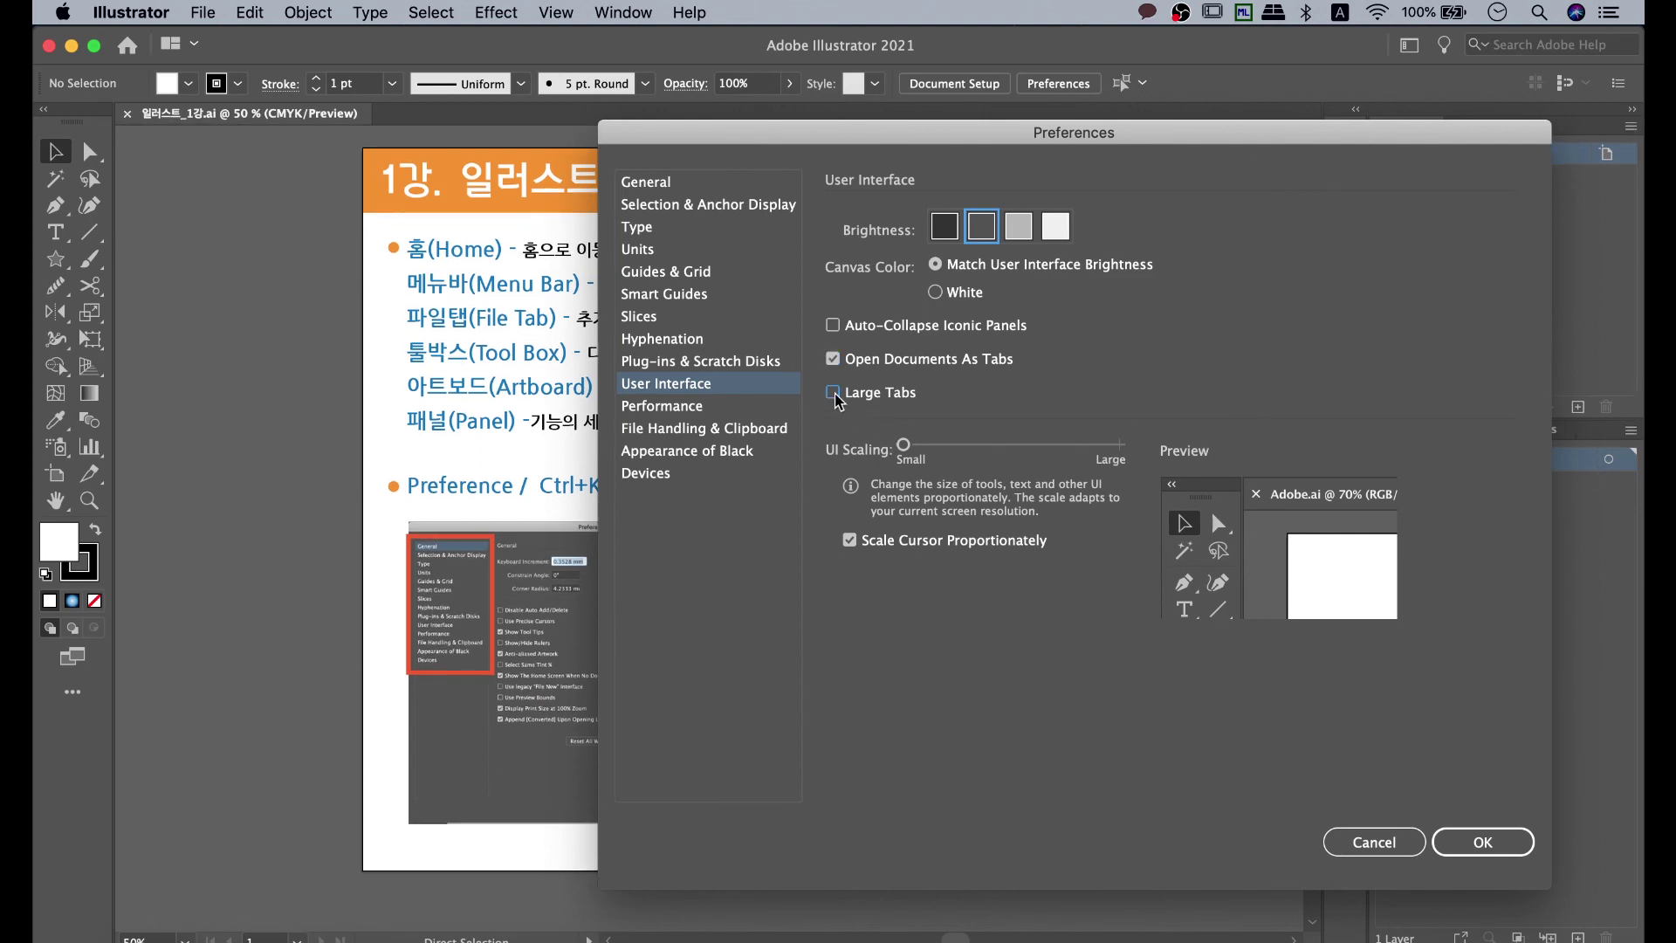
click(833, 393)
click(833, 393)
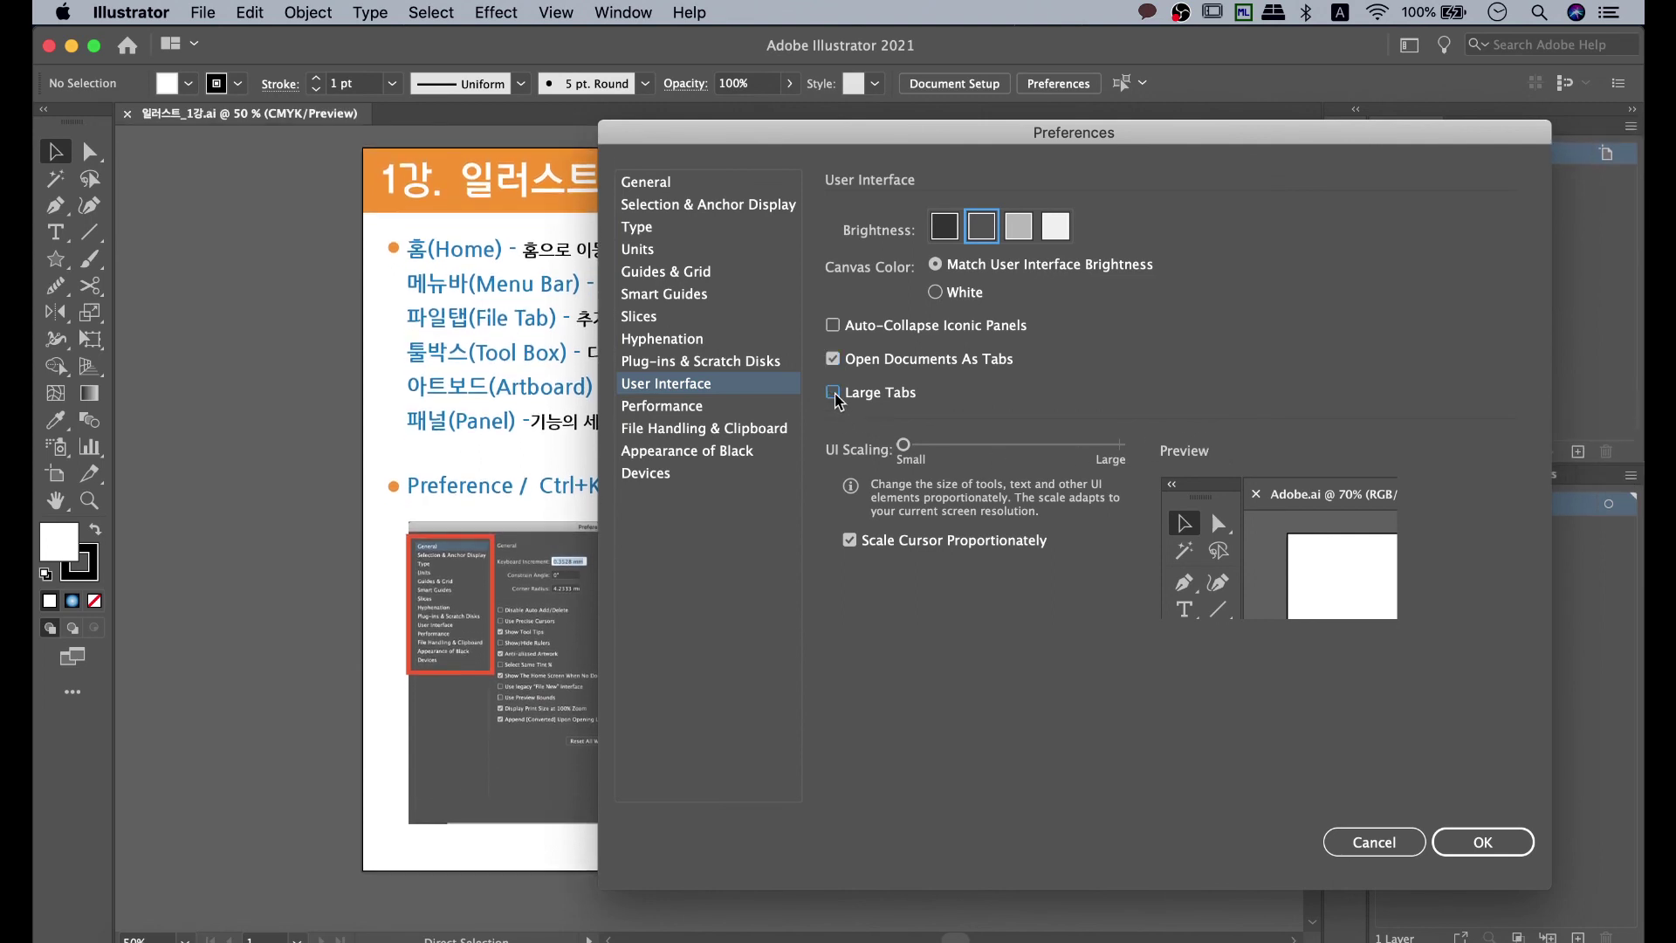
click(834, 394)
click(833, 393)
click(834, 394)
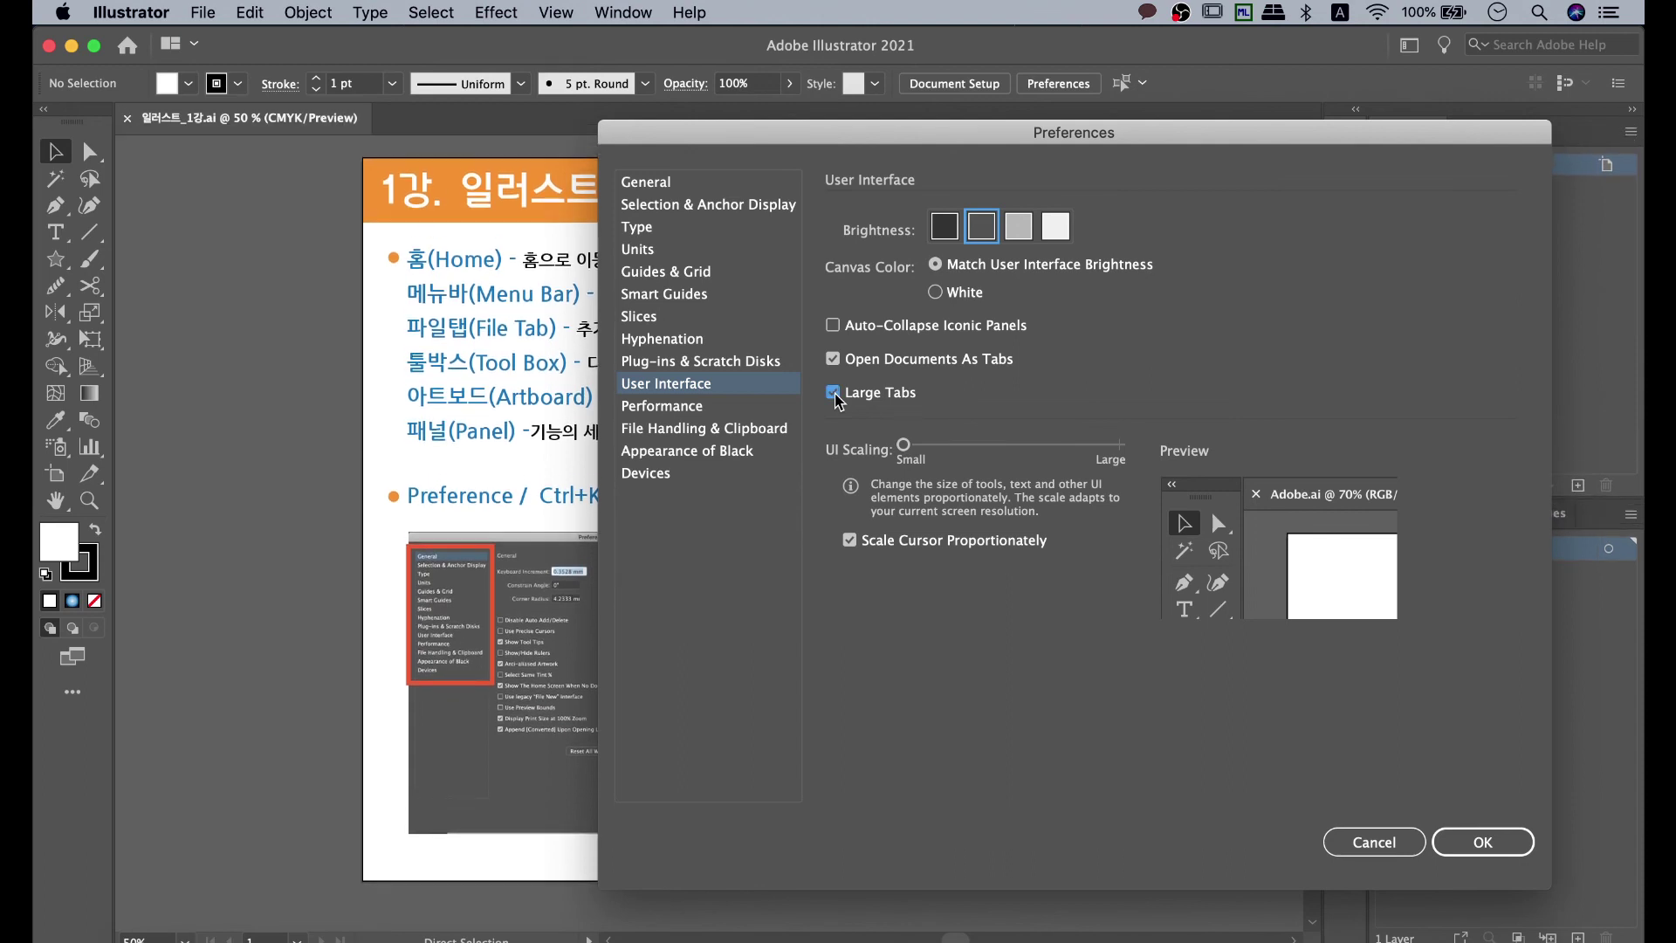
click(834, 394)
click(833, 393)
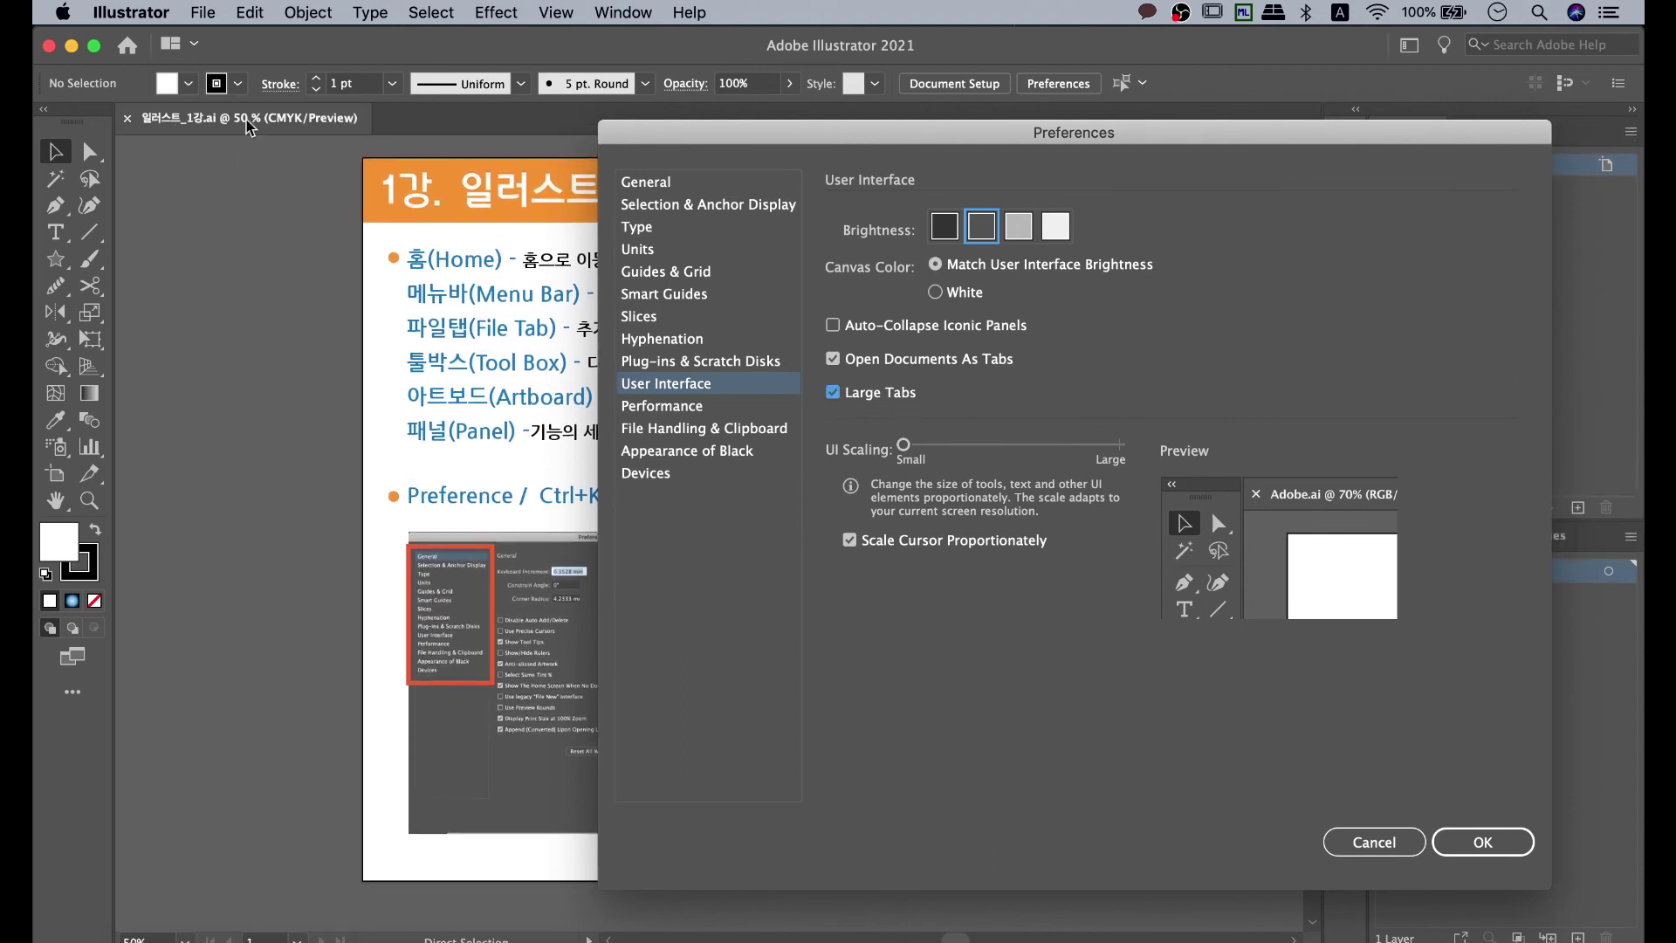
click(833, 394)
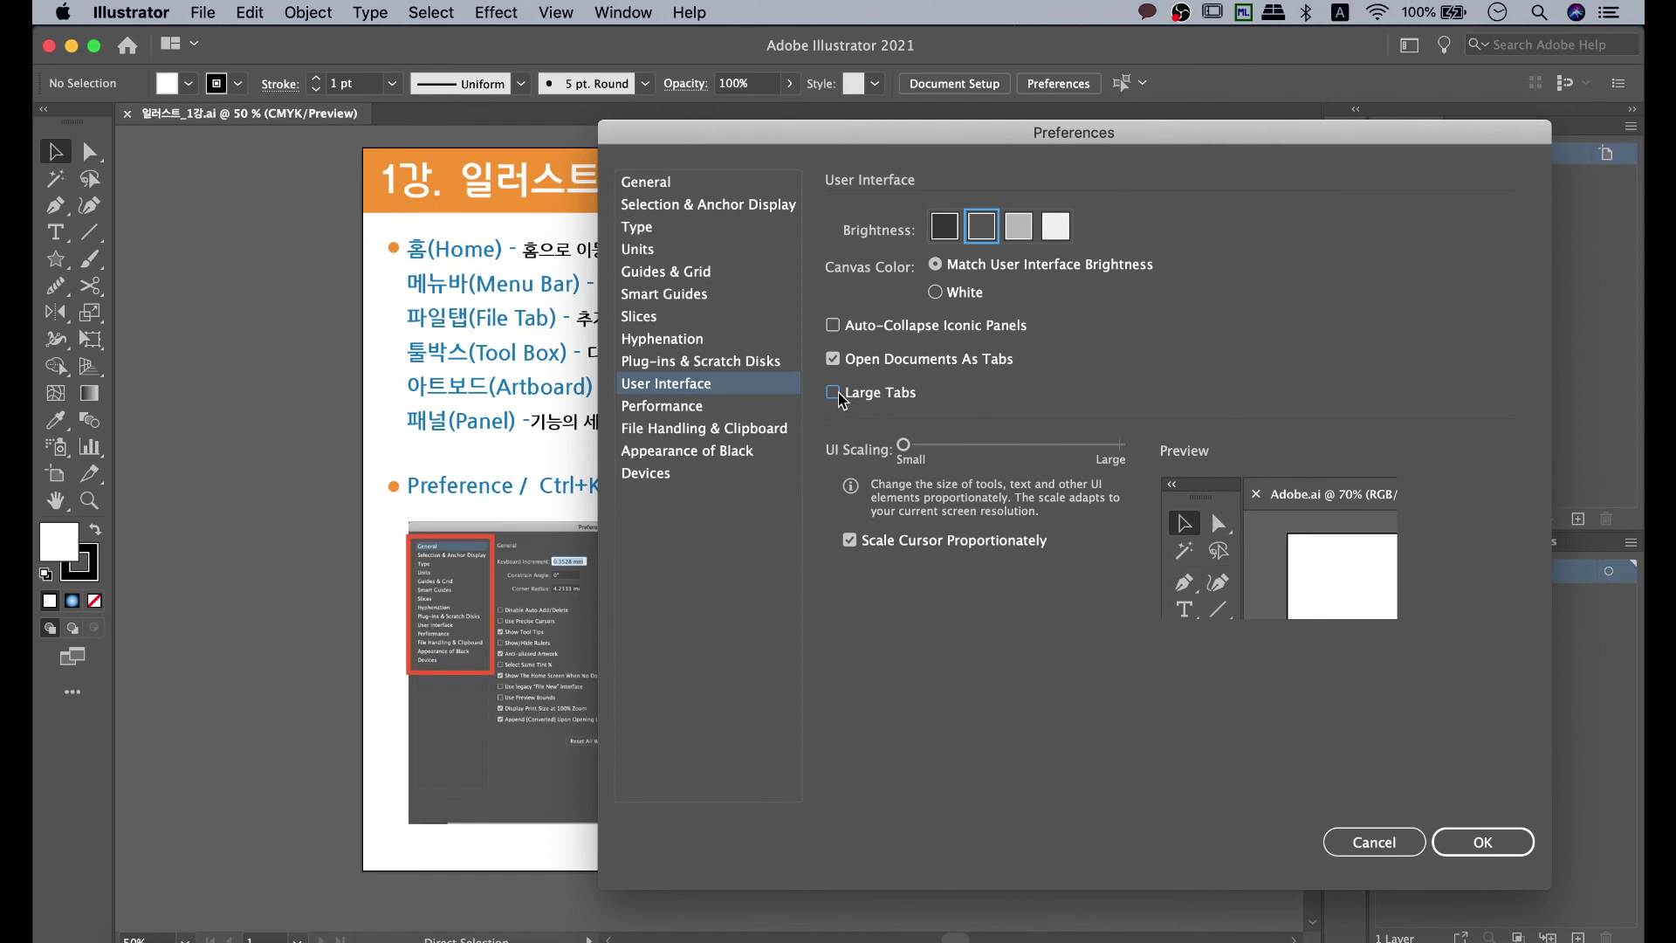
click(833, 394)
click(834, 394)
click(834, 394)
click(833, 393)
click(832, 399)
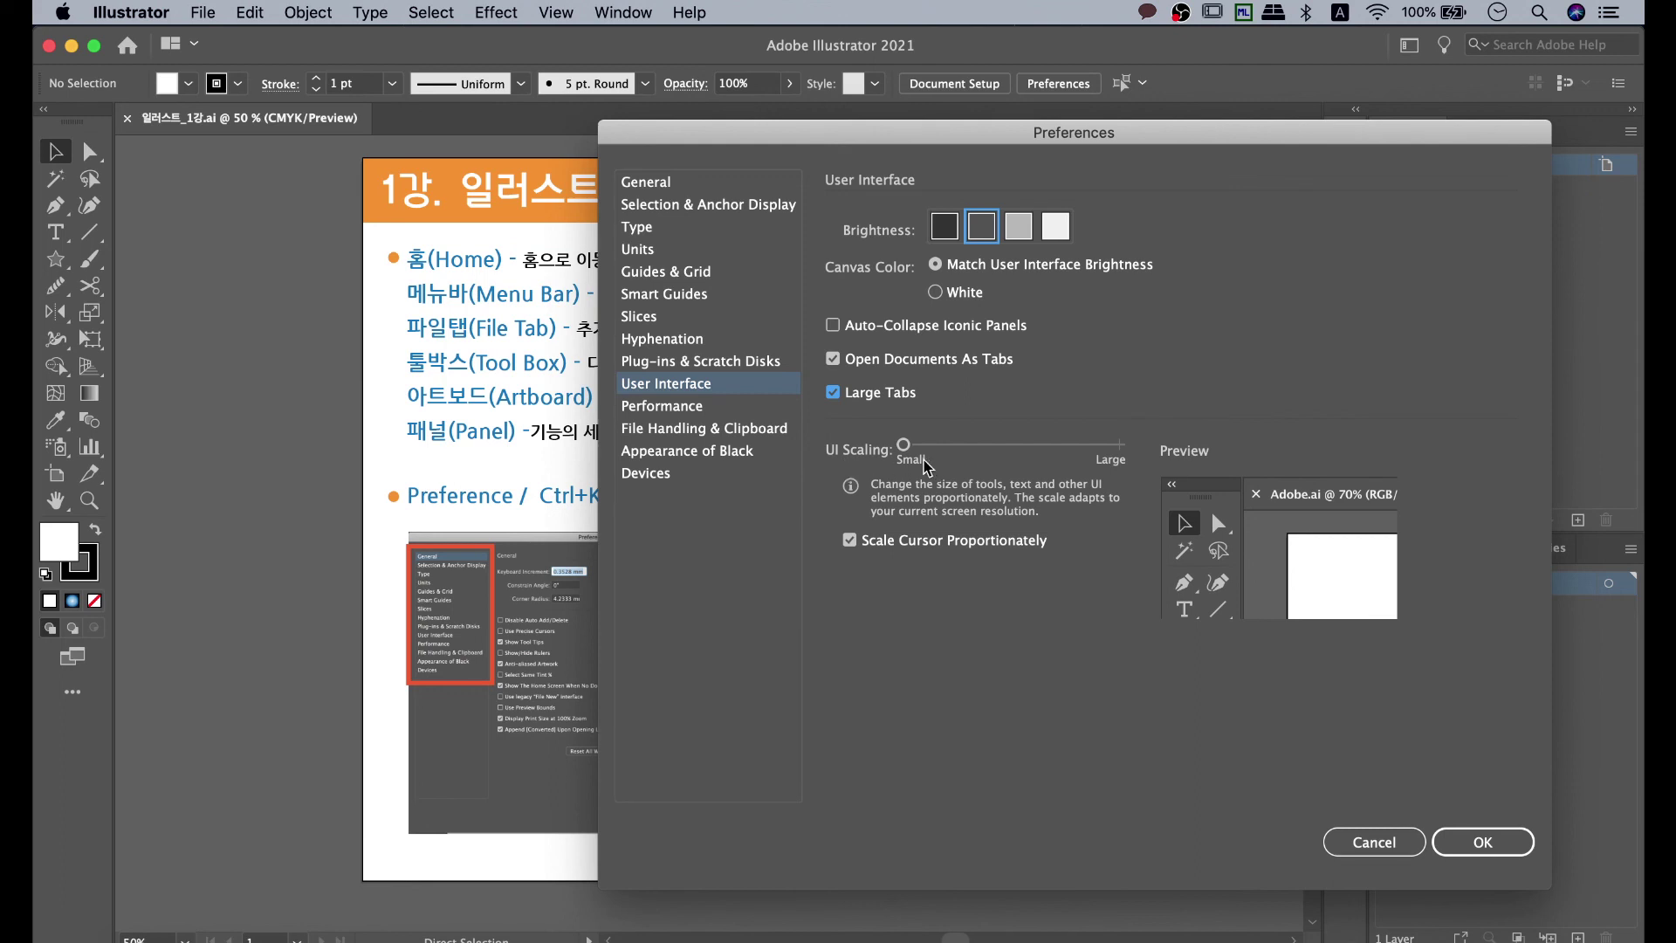
Compare UI Scaling at Large and Small in the preview, leave it at Small, and apply the preferences.
click(1119, 445)
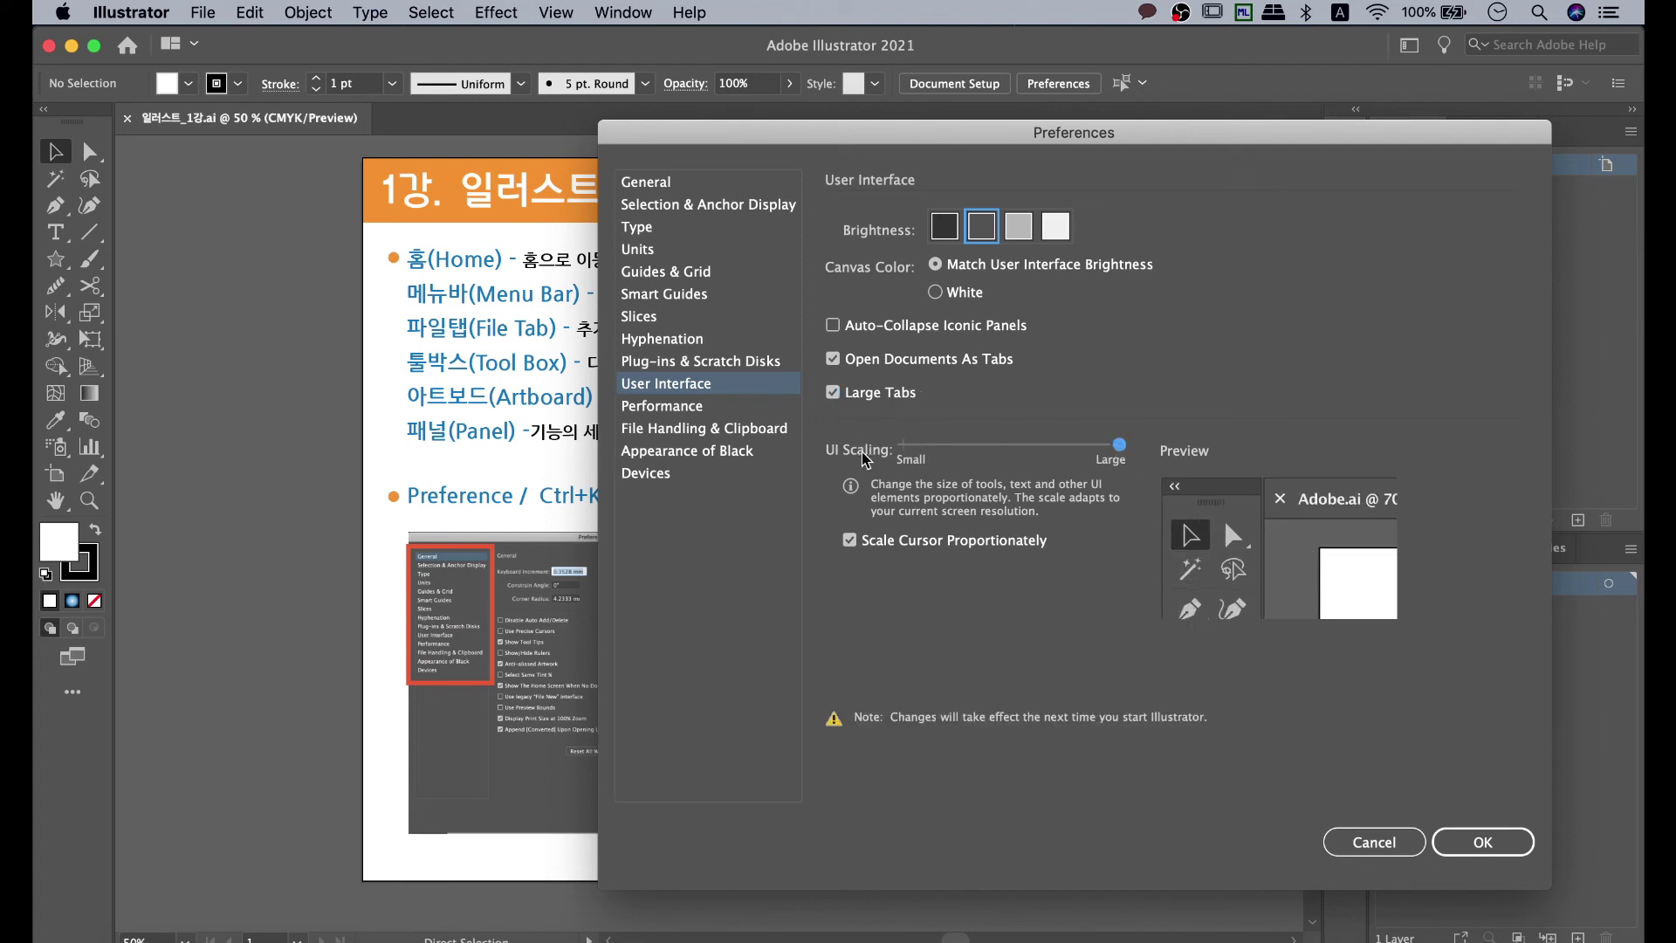
click(905, 445)
click(1113, 445)
click(903, 446)
click(1119, 445)
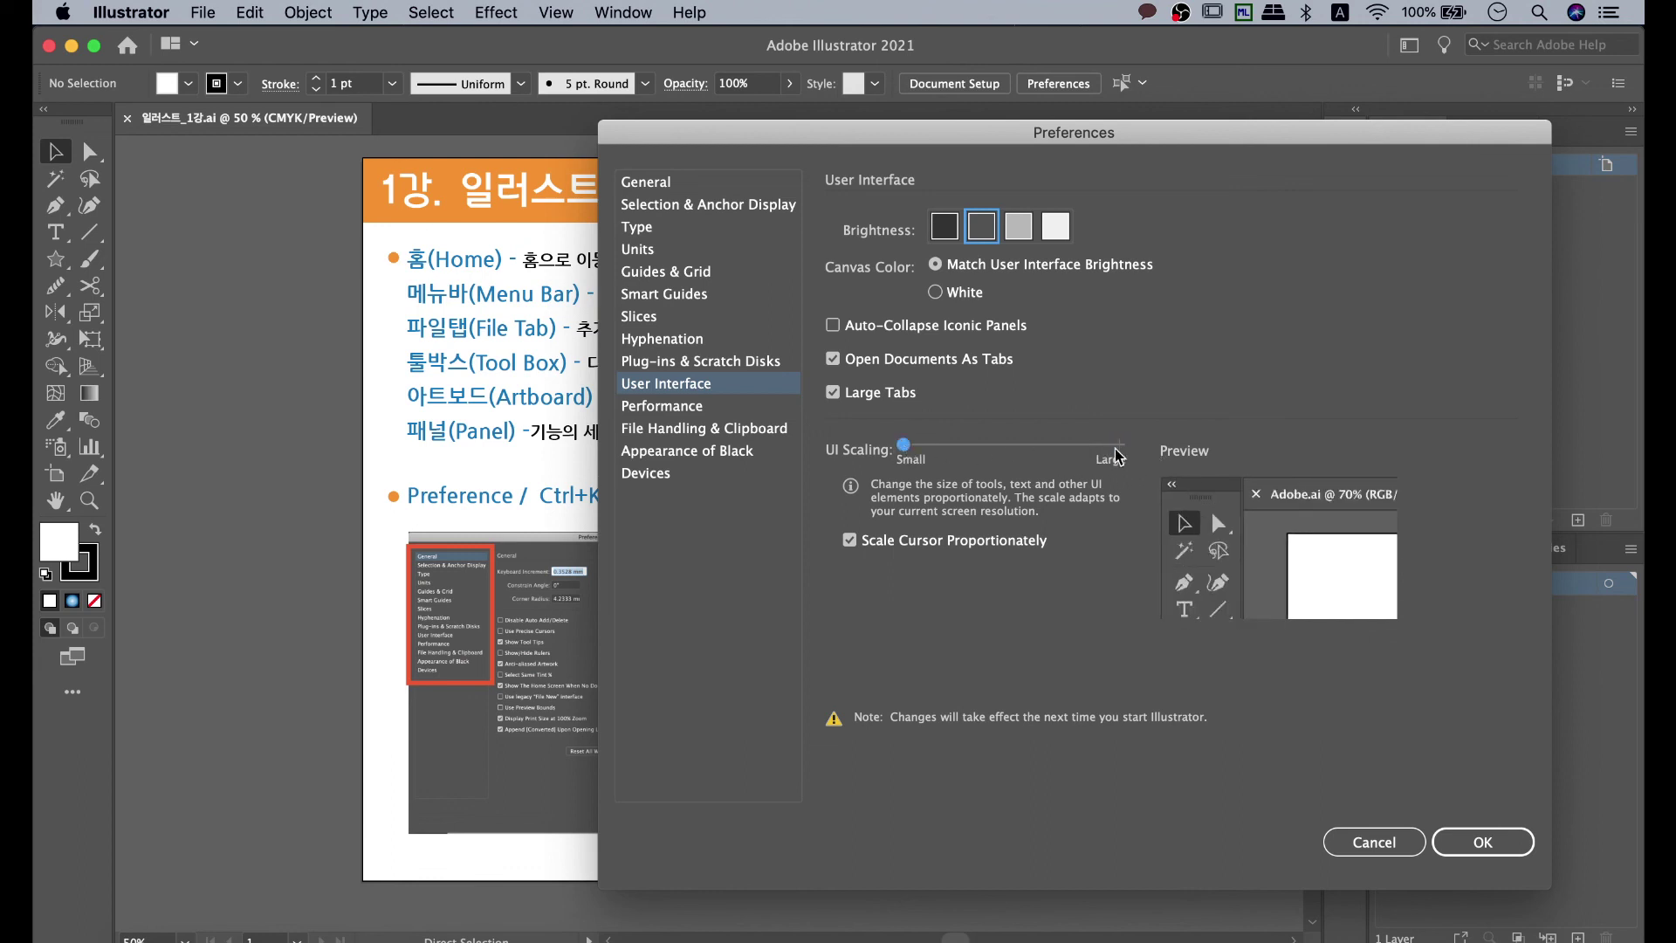
click(903, 446)
click(1120, 446)
drag(1125, 453, 905, 449)
click(1126, 447)
click(898, 446)
click(1489, 841)
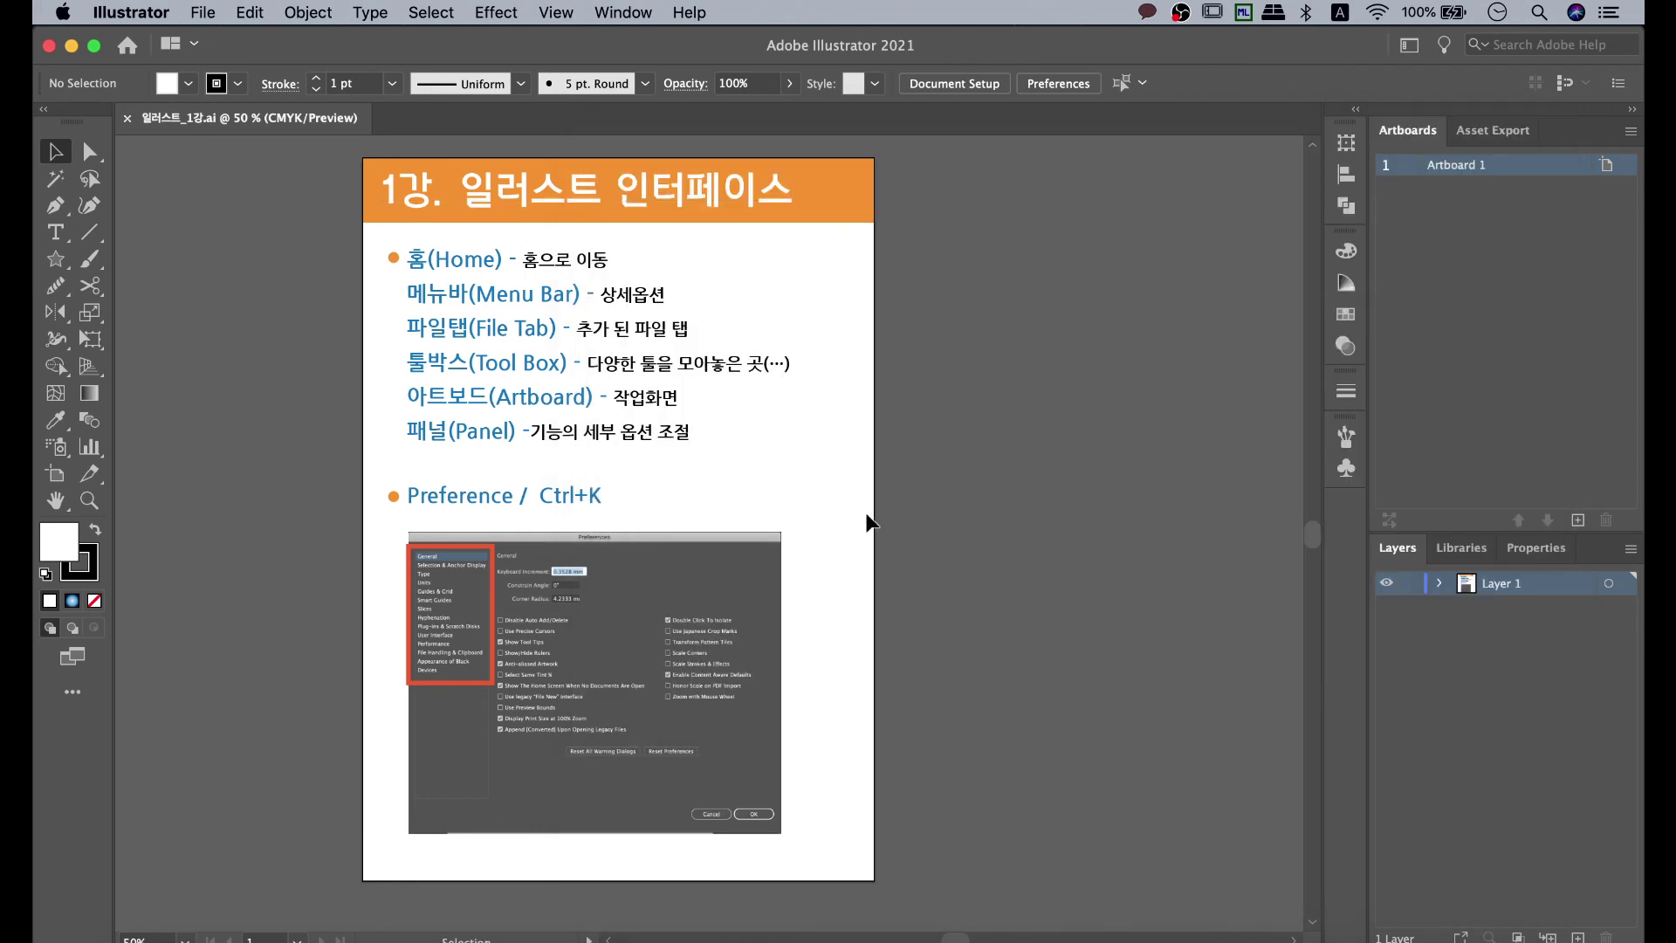